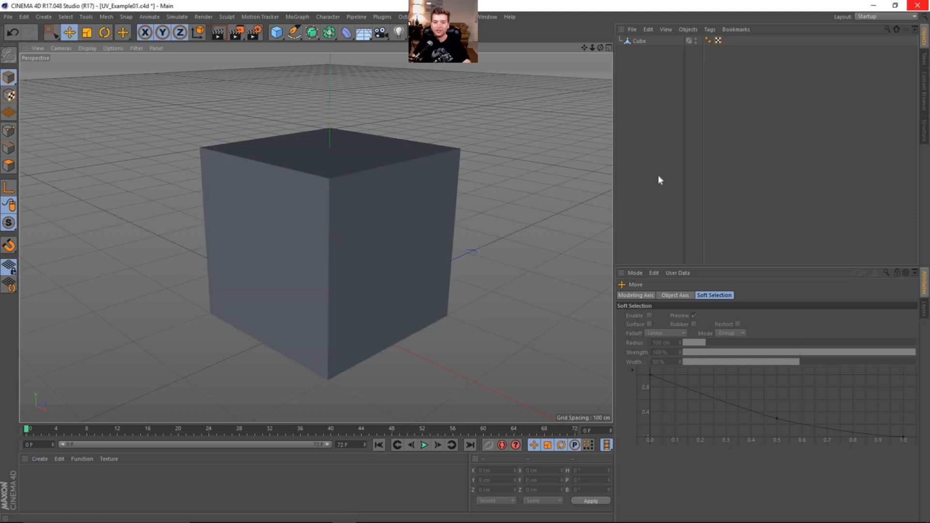
Step: Select the cube and examine the properties of its UVW tag
{"action": "left_click", "coordinate": [356, 207]}
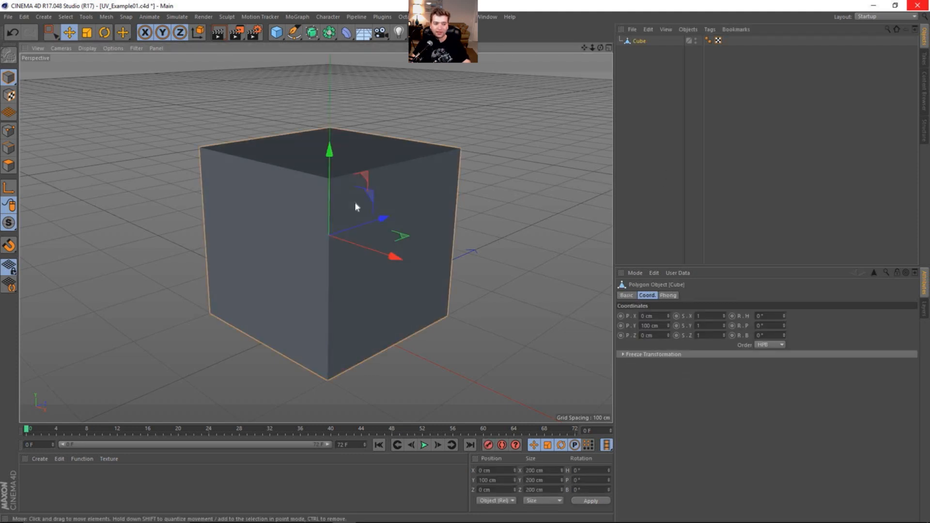
{"action": "left_click", "coordinate": [644, 188]}
{"action": "left_click_drag", "start_coordinate": [361, 259], "coordinate": [346, 247], "text": "alt"}
{"action": "left_click", "coordinate": [346, 247]}
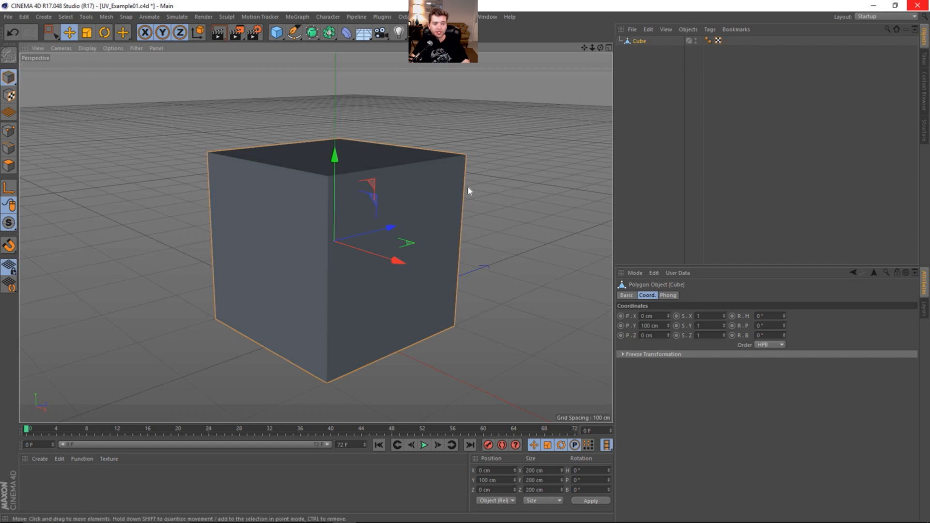
{"action": "left_click", "coordinate": [717, 41]}
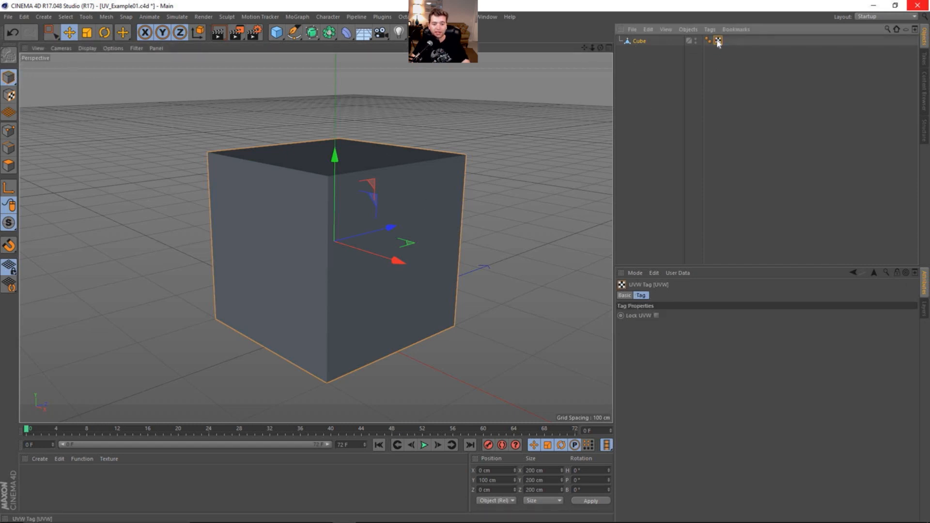
{"action": "left_click", "coordinate": [720, 50]}
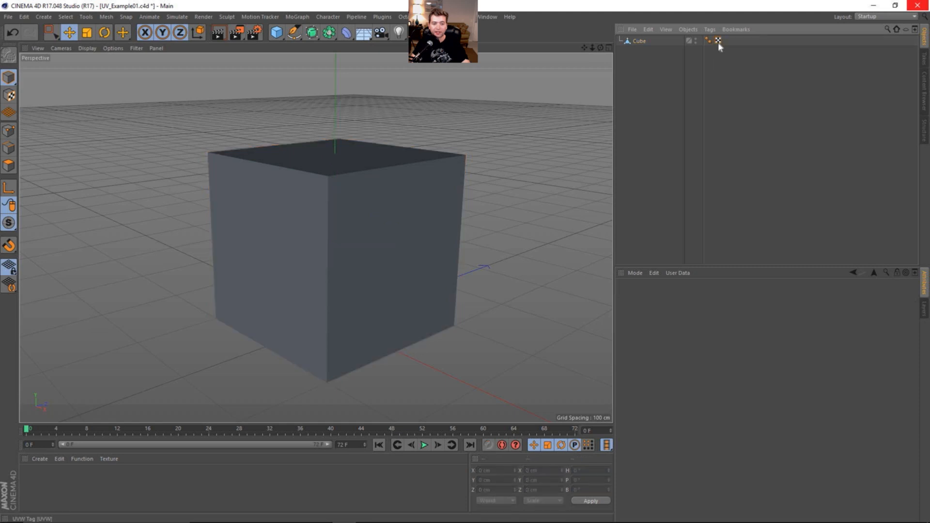
{"action": "left_click", "coordinate": [641, 42]}
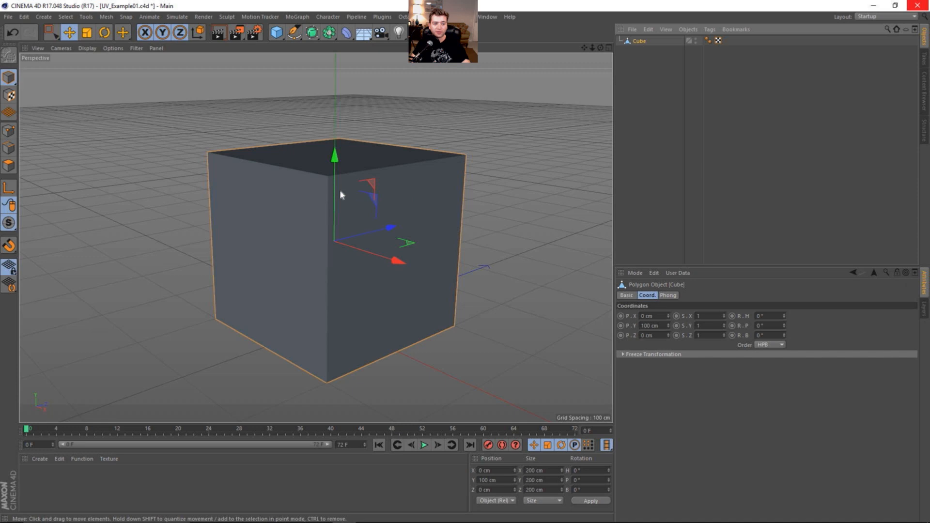
Step: Switch the interface layout to BP UV Edit
{"action": "left_click_drag", "start_coordinate": [341, 194], "coordinate": [330, 167], "text": "alt"}
{"action": "left_click", "coordinate": [868, 16]}
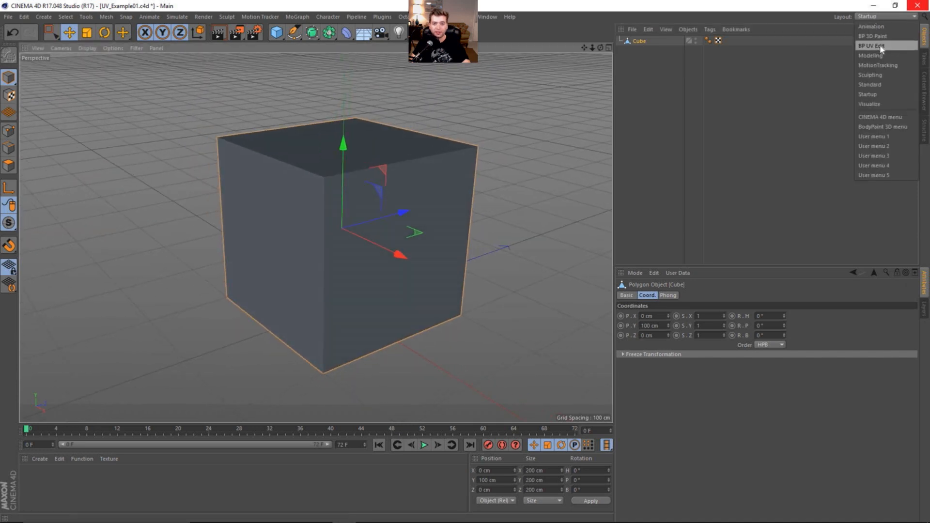
{"action": "left_click", "coordinate": [880, 46]}
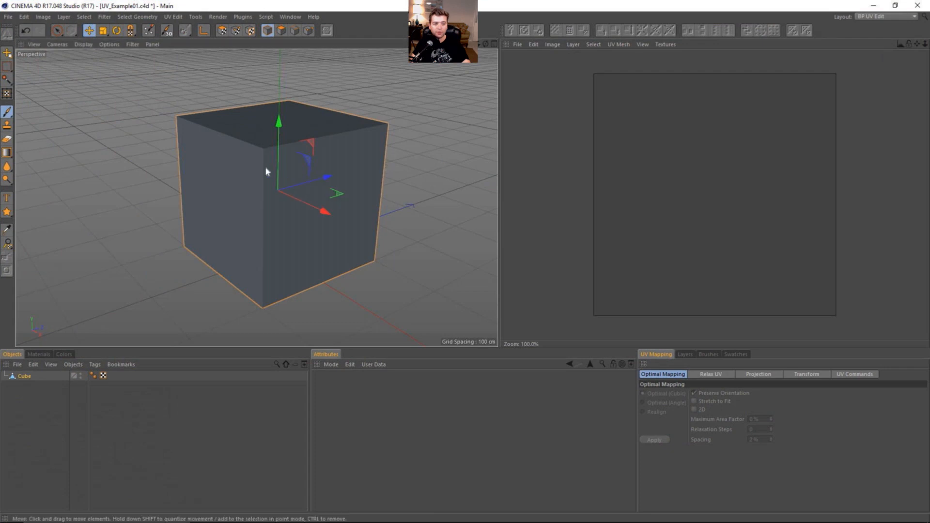
Step: Select the cube object and select all of its polygons in polygon mode
{"action": "left_click_drag", "start_coordinate": [266, 172], "coordinate": [287, 166], "text": "alt"}
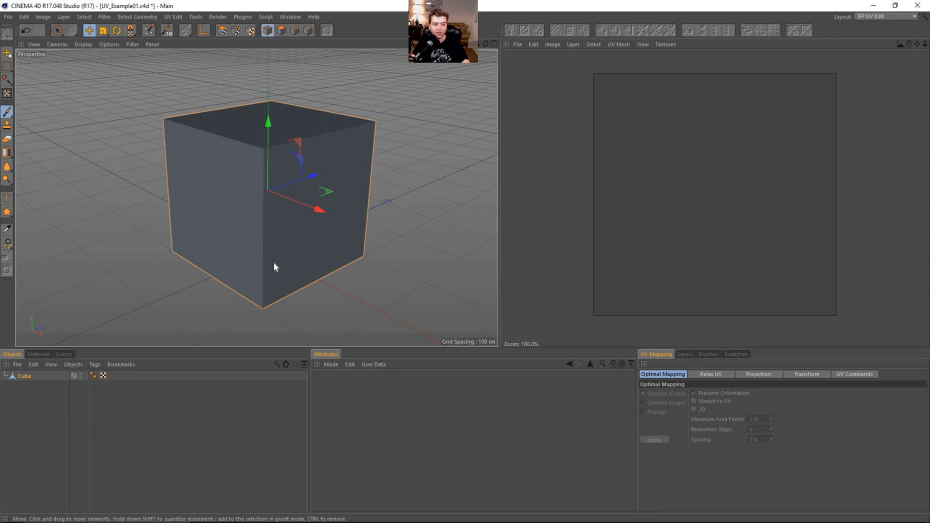
{"action": "left_click", "coordinate": [21, 378]}
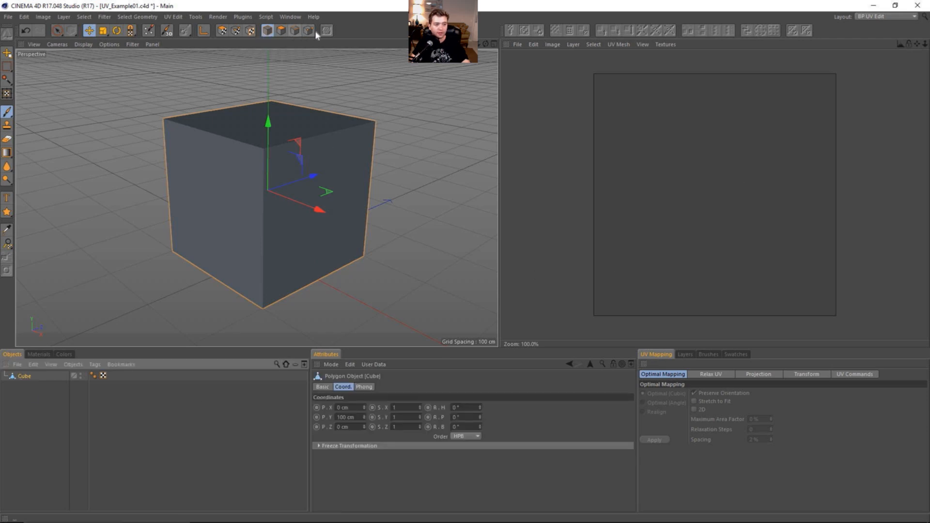
{"action": "left_click", "coordinate": [280, 31]}
{"action": "key", "text": "ctrl+a"}
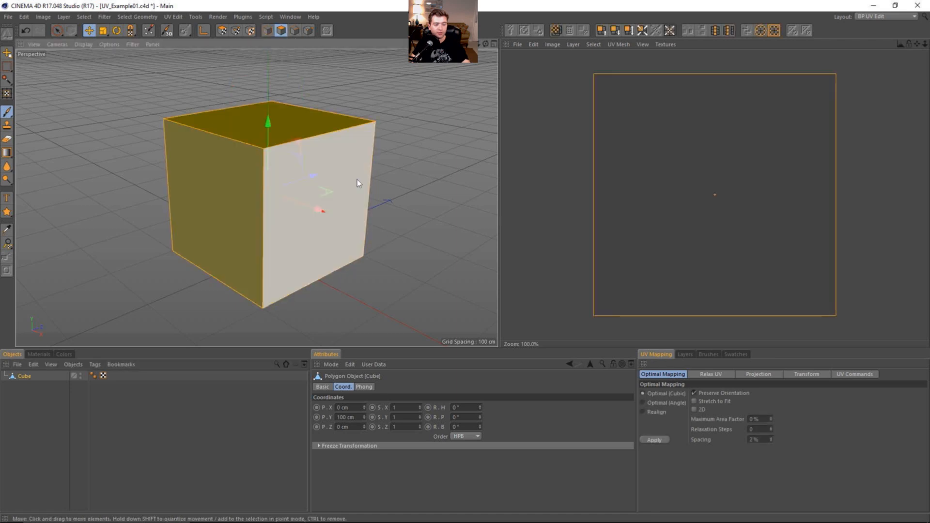
{"action": "left_click_drag", "start_coordinate": [357, 182], "coordinate": [331, 119], "text": "alt"}
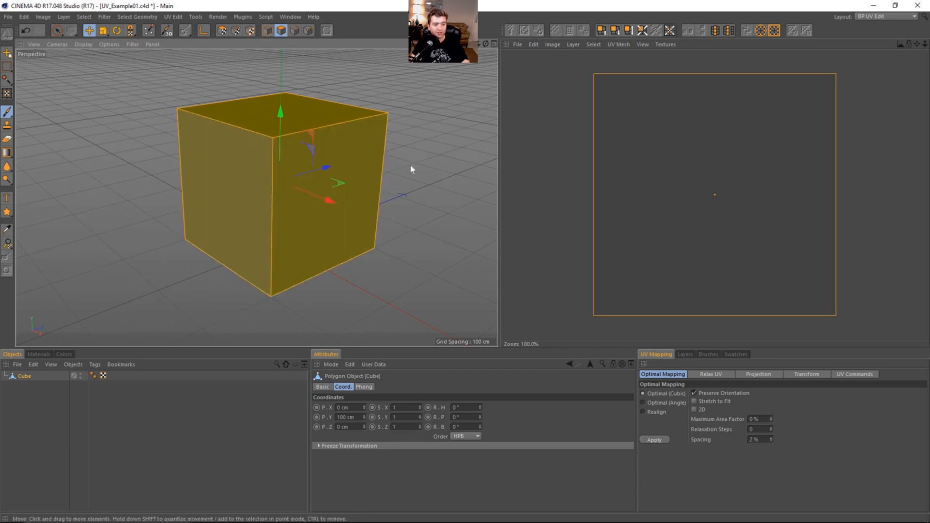
Step: Compare the UV polygon and UV point edit modes on the cube, ending in UV polygon edit mode
{"action": "left_click", "coordinate": [223, 32]}
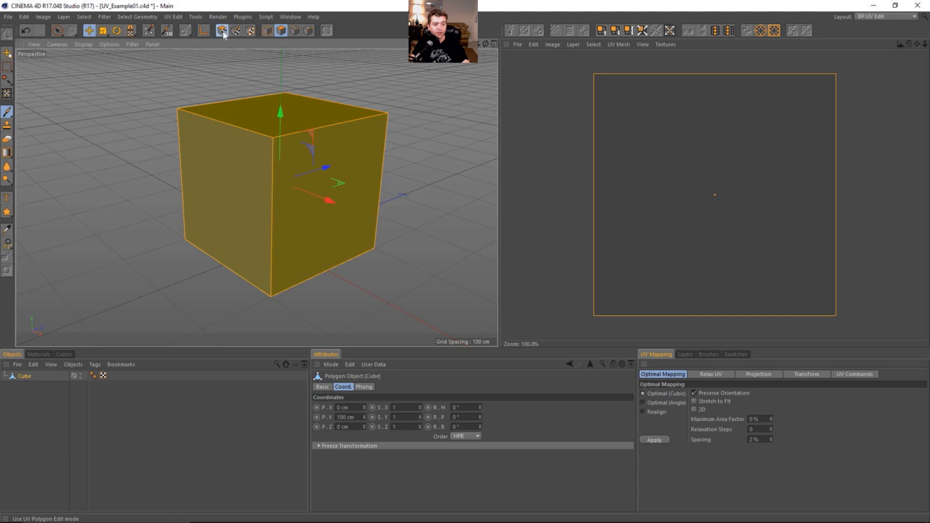
{"action": "left_click", "coordinate": [238, 36]}
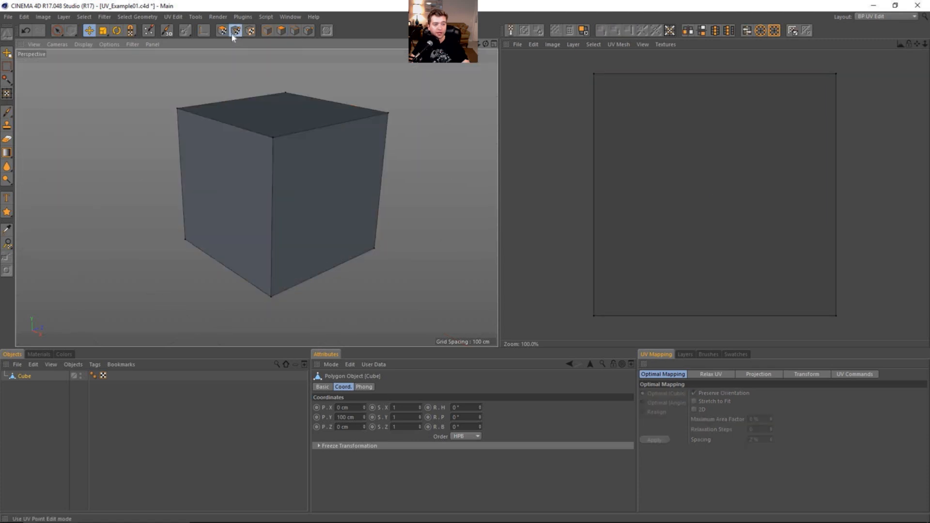
{"action": "left_click", "coordinate": [248, 32]}
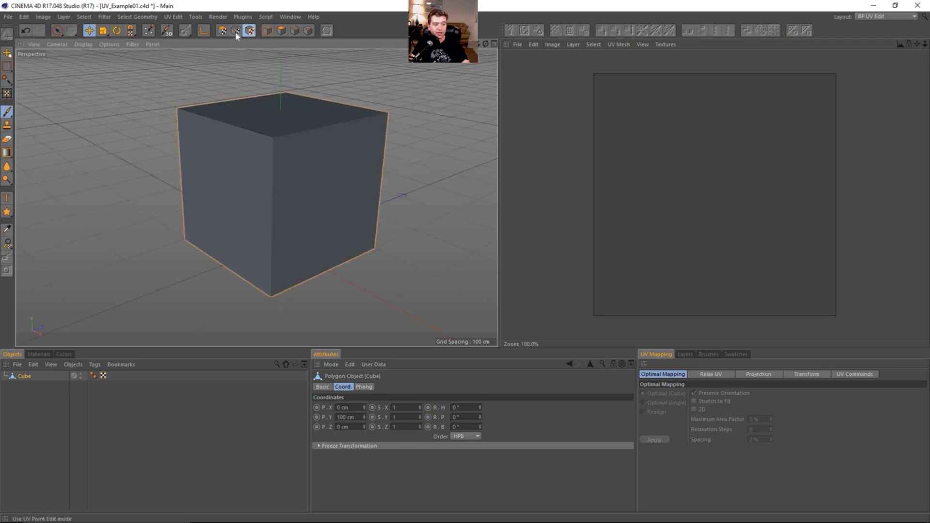
{"action": "left_click", "coordinate": [220, 33]}
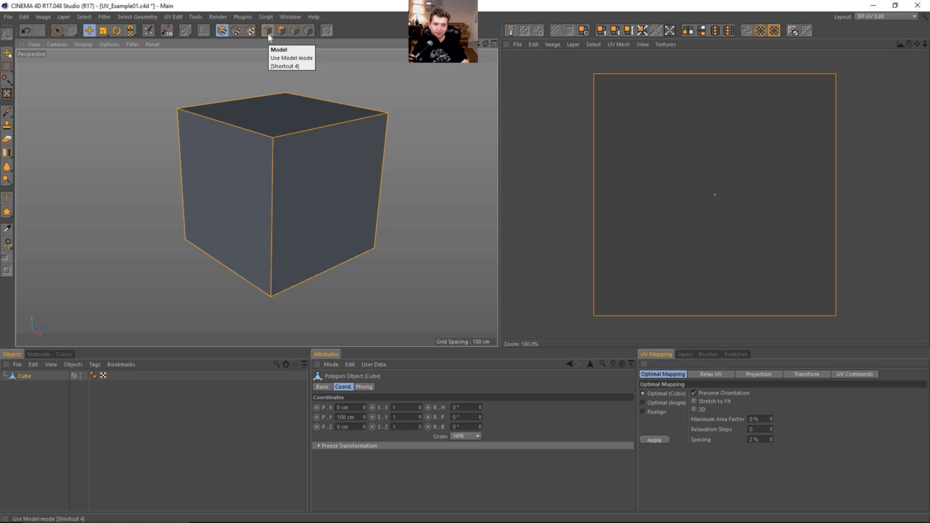
Step: Select the cube's top face in polygon mode, try moving it slightly and undo the move
{"action": "left_click", "coordinate": [281, 30]}
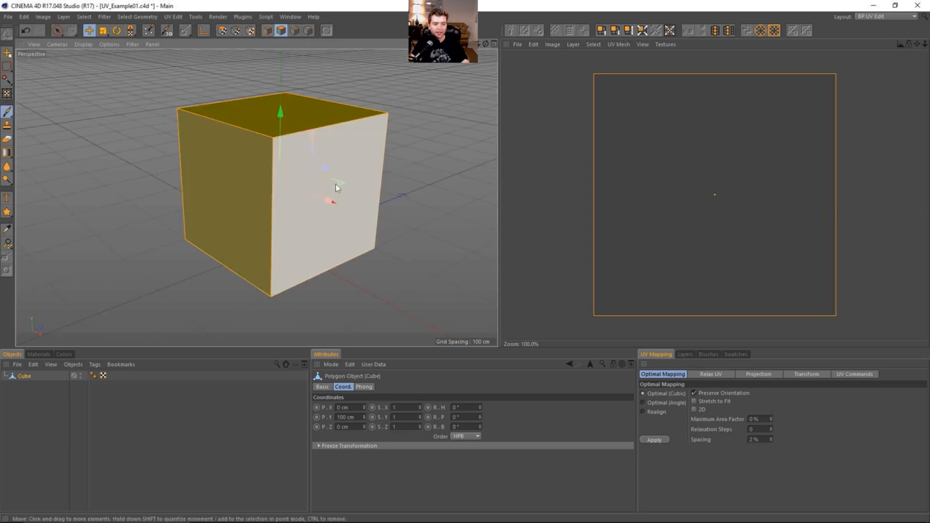
{"action": "left_click", "coordinate": [340, 117]}
{"action": "middle_click_drag", "start_coordinate": [368, 150], "coordinate": [363, 173], "text": "alt"}
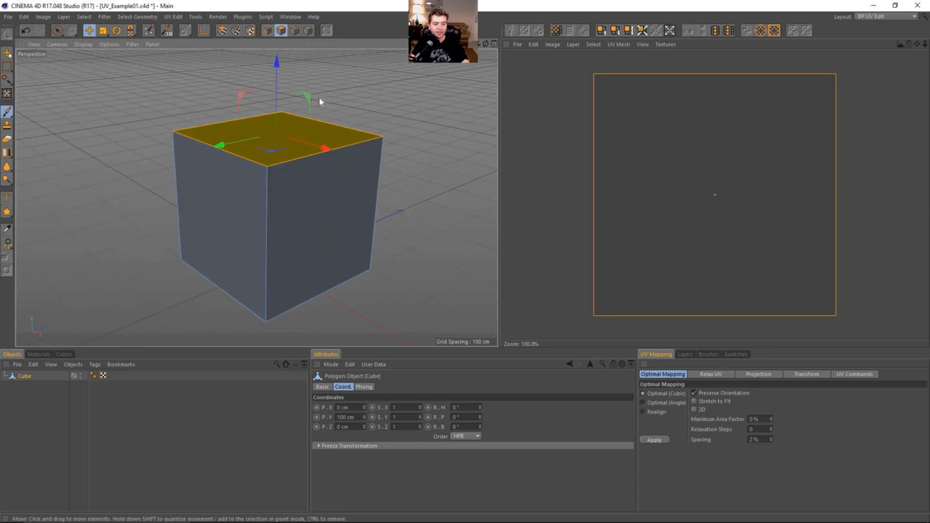
{"action": "mouse_move", "coordinate": [284, 144]}
{"action": "left_mouse_down"}
{"action": "mouse_move", "coordinate": [255, 107]}
{"action": "mouse_move", "coordinate": [277, 152]}
{"action": "left_mouse_up"}
{"action": "key", "text": "ctrl+z"}
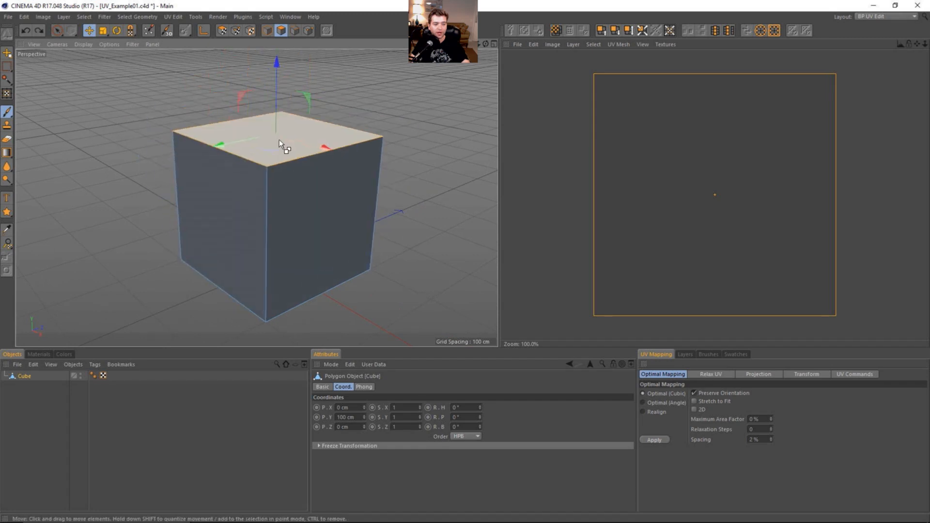
Step: Compare the point, polygon and model modes, try moving the whole cube about 39 cm and undo the move
{"action": "left_click", "coordinate": [269, 32]}
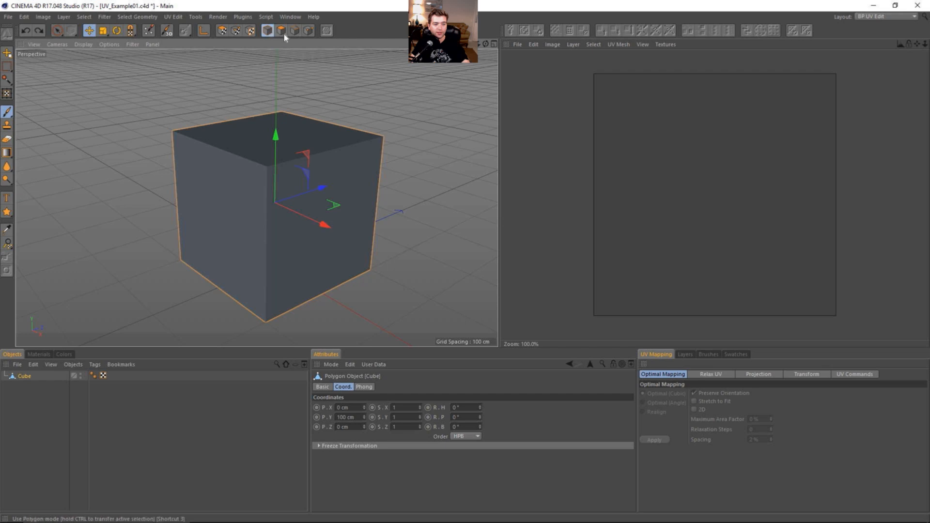
{"action": "left_click", "coordinate": [308, 31]}
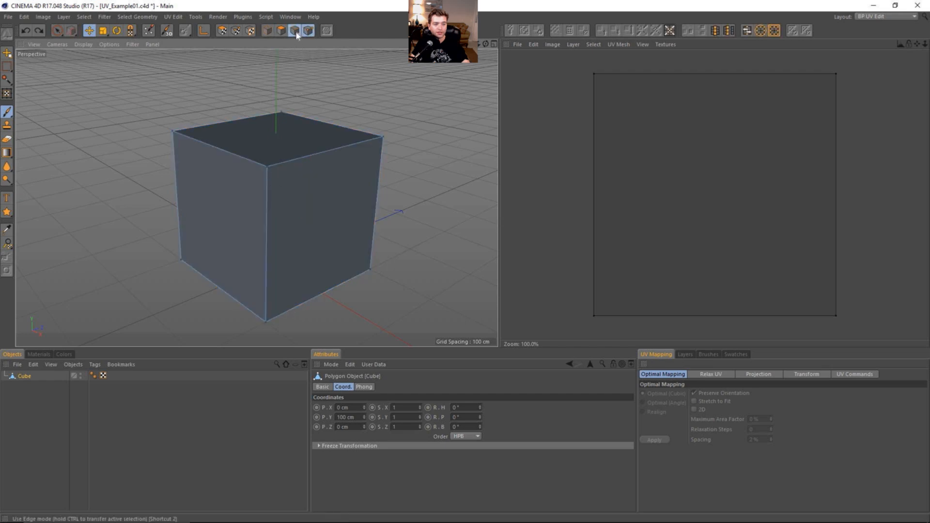
{"action": "left_click", "coordinate": [281, 31]}
{"action": "left_click", "coordinate": [267, 31]}
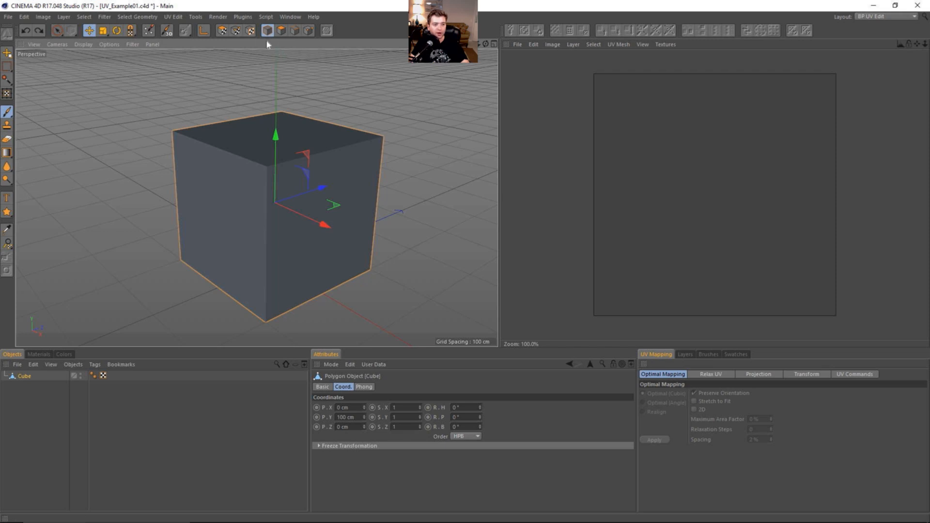
{"action": "left_click_drag", "start_coordinate": [306, 154], "coordinate": [293, 138]}
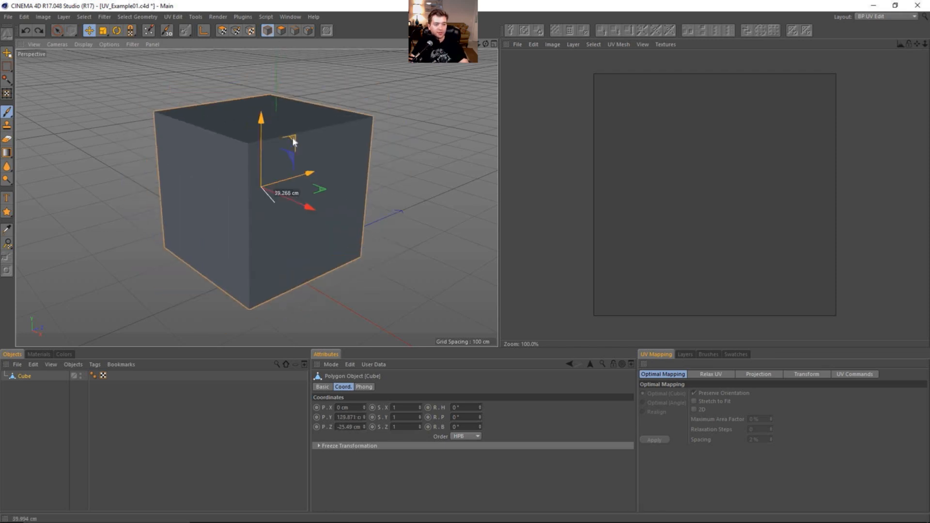
{"action": "key", "text": "ctrl+z"}
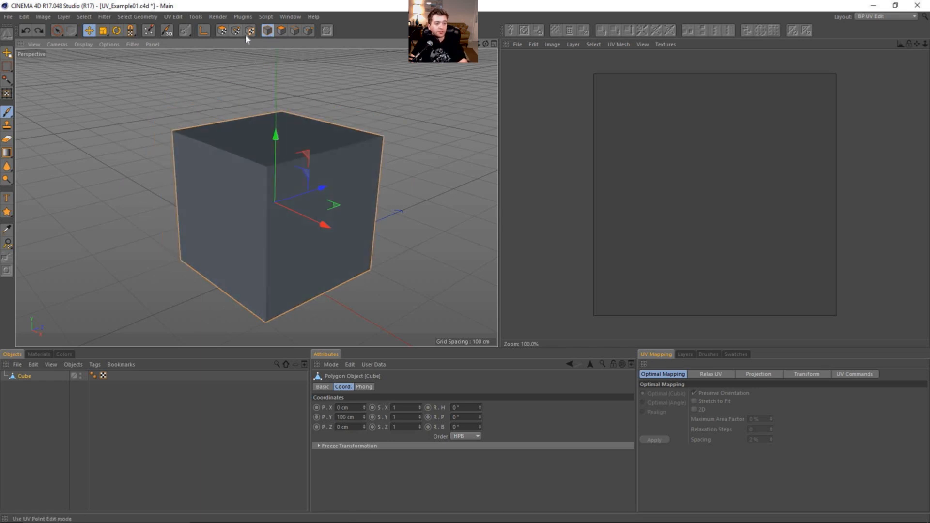
Step: Try moving a corner point of the cube's UV square in UV point edit mode and undo the changes
{"action": "left_click", "coordinate": [221, 31]}
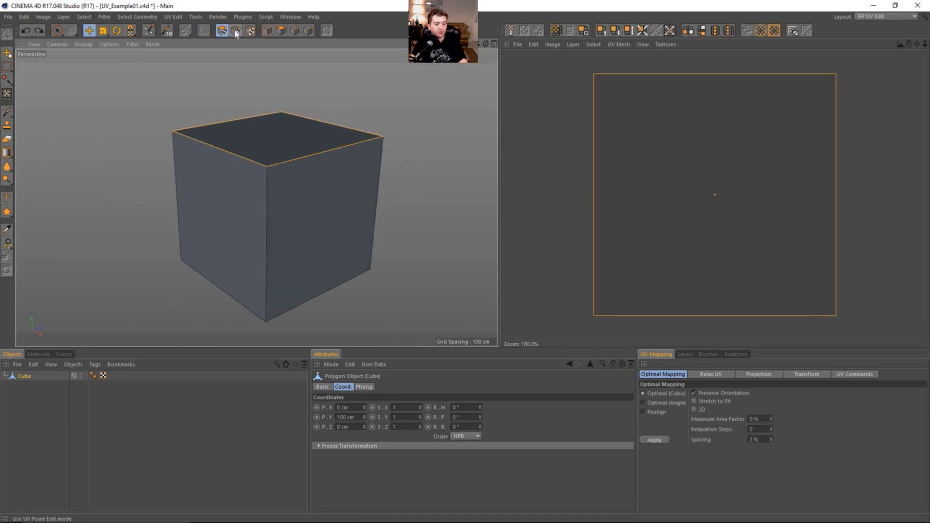
{"action": "left_click", "coordinate": [235, 32]}
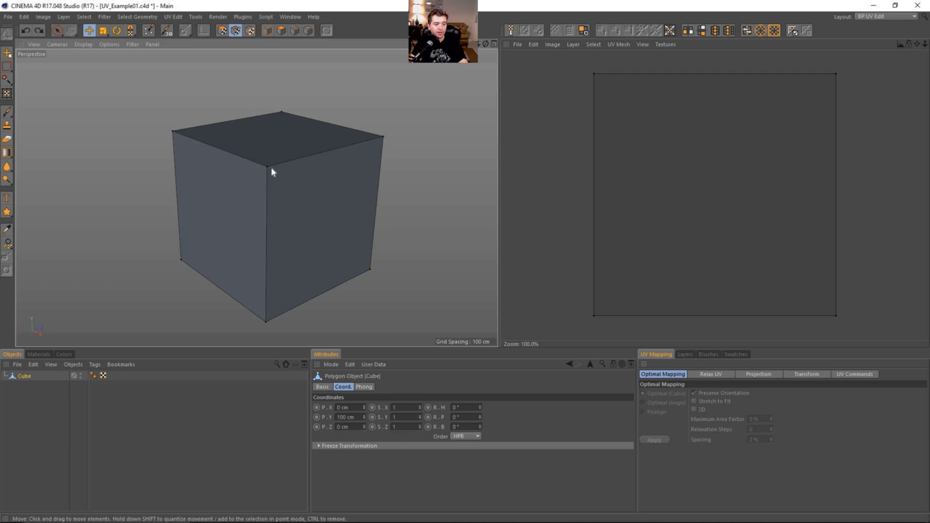
{"action": "left_click", "coordinate": [610, 90]}
{"action": "middle_click_drag", "start_coordinate": [673, 97], "coordinate": [664, 137], "text": "alt"}
{"action": "left_click_drag", "start_coordinate": [678, 132], "coordinate": [783, 162]}
{"action": "scroll", "coordinate": [745, 166], "scroll_direction": "down", "scroll_amount": 5}
{"action": "key", "text": "ctrl+z"}
{"action": "key", "text": "ctrl+z"}
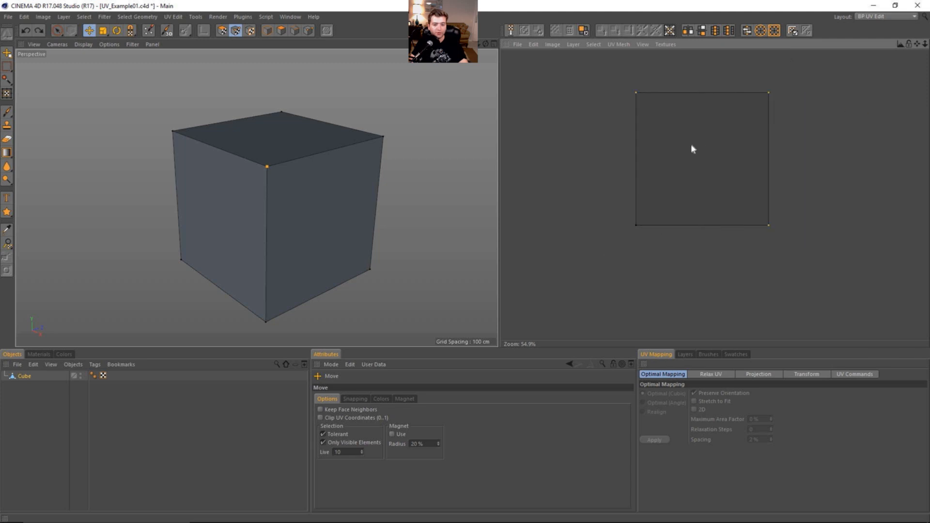
Step: Return to model mode with the whole cube selected
{"action": "middle_click_drag", "start_coordinate": [261, 214], "coordinate": [258, 197], "text": "alt"}
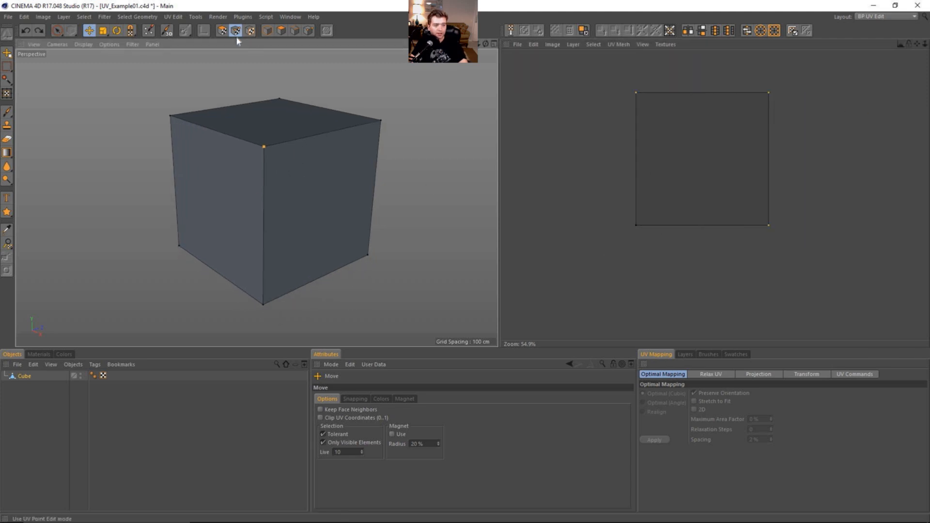
{"action": "left_click", "coordinate": [282, 32]}
{"action": "key", "text": "4"}
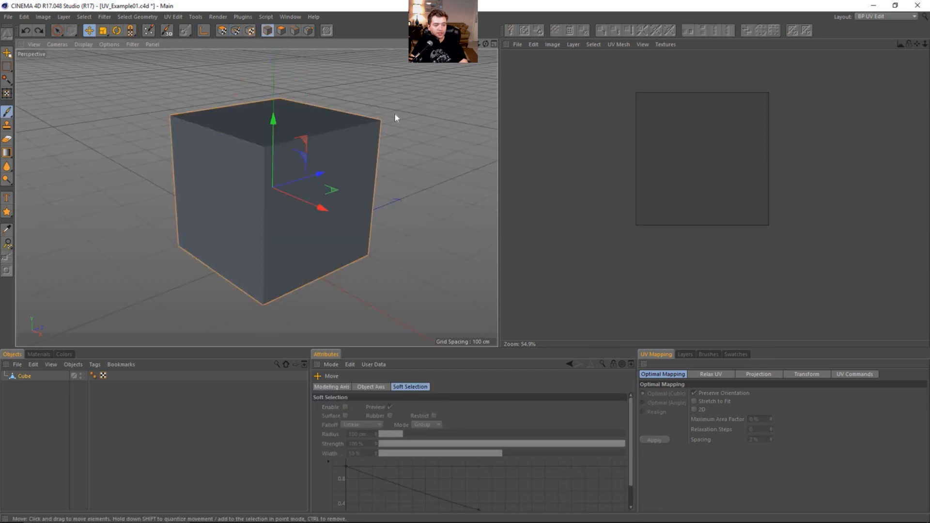
{"action": "left_click", "coordinate": [394, 115]}
{"action": "left_click", "coordinate": [361, 172]}
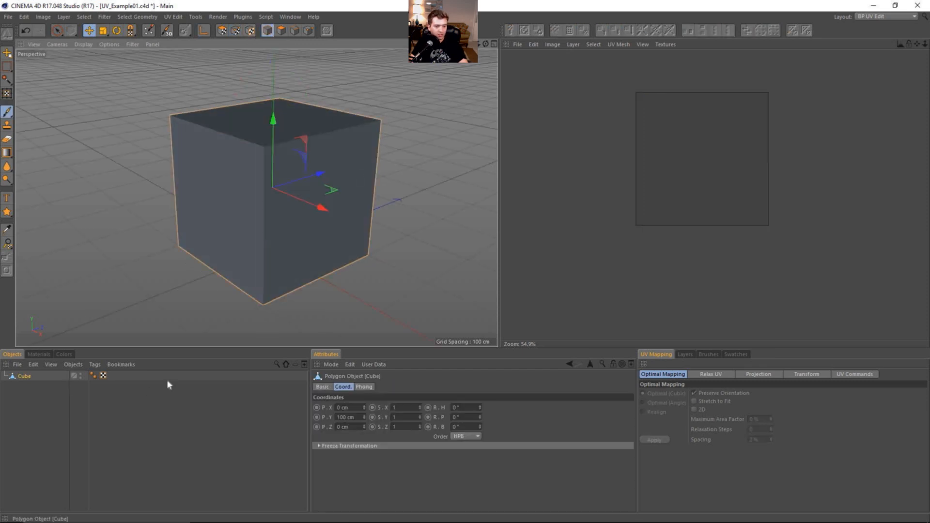
Step: Select all of the cube's polygons and individual side faces in polygon mode to examine where each lies in the UV layout
{"action": "left_click", "coordinate": [281, 31]}
{"action": "key", "text": "ctrl+a"}
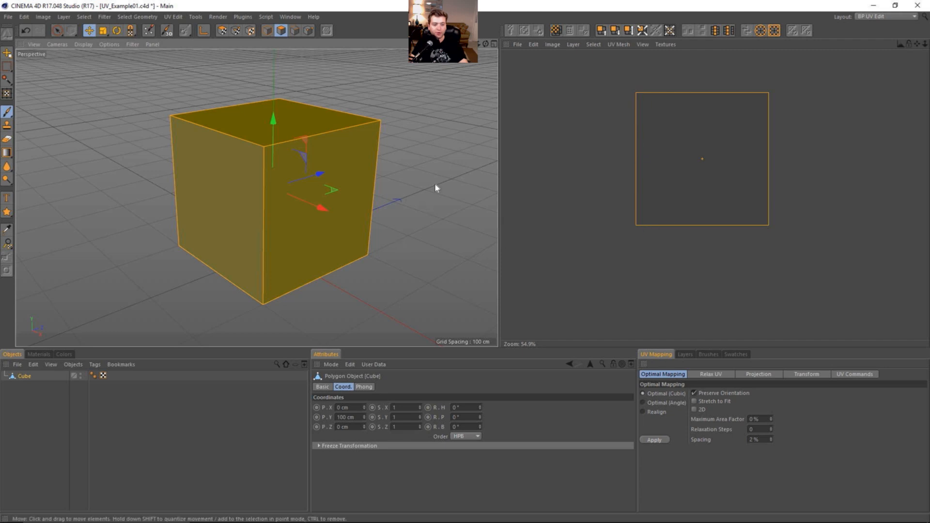
{"action": "left_click_drag", "start_coordinate": [435, 184], "coordinate": [317, 179], "text": "alt"}
{"action": "middle_click_drag", "start_coordinate": [317, 179], "coordinate": [317, 155], "text": "alt"}
{"action": "left_click", "coordinate": [356, 160]}
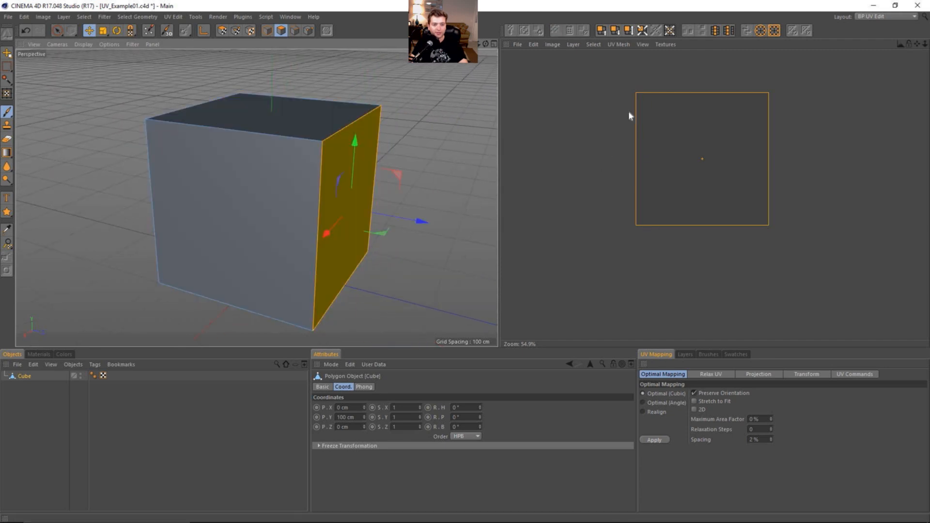
{"action": "left_click", "coordinate": [292, 228]}
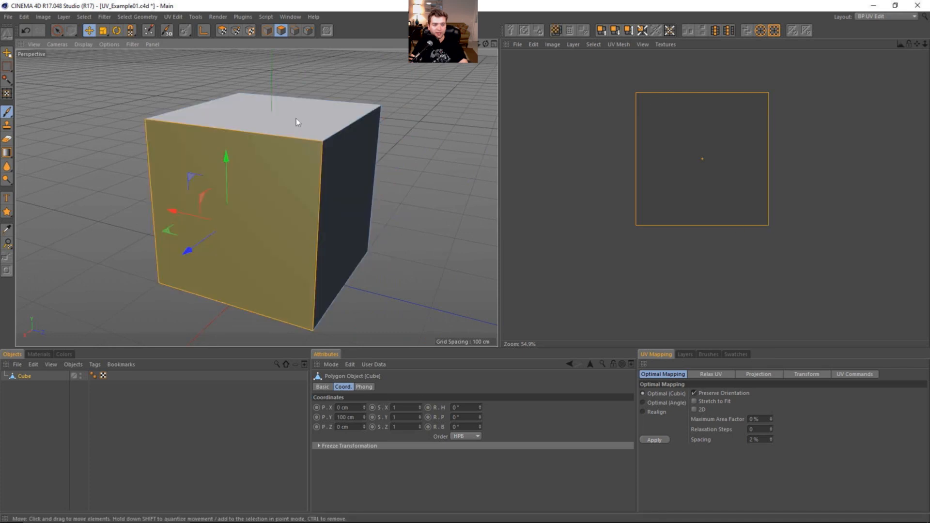
{"action": "left_click", "coordinate": [295, 118]}
{"action": "left_click_drag", "start_coordinate": [285, 267], "coordinate": [383, 213], "text": "alt"}
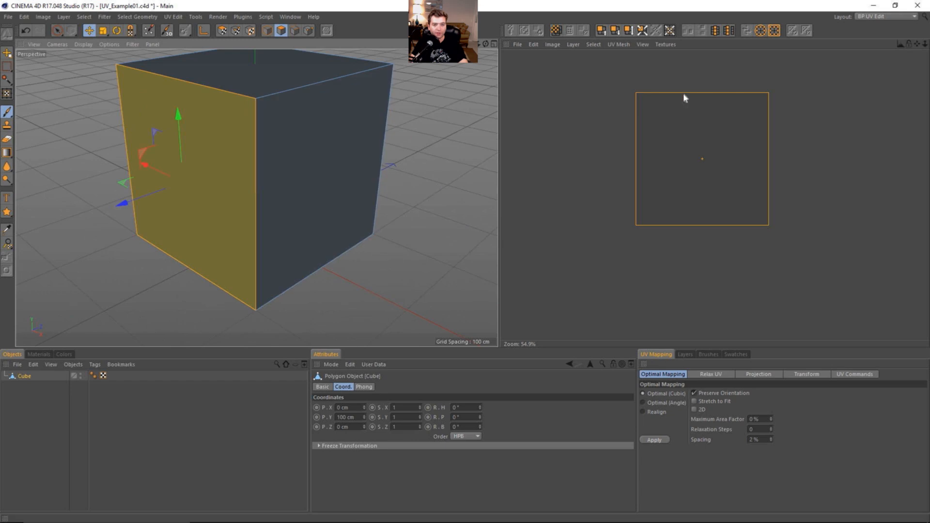
Step: Return to model mode, create a new material and load it for painting
{"action": "left_click_drag", "start_coordinate": [273, 211], "coordinate": [338, 214], "text": "alt"}
{"action": "key", "text": "Return"}
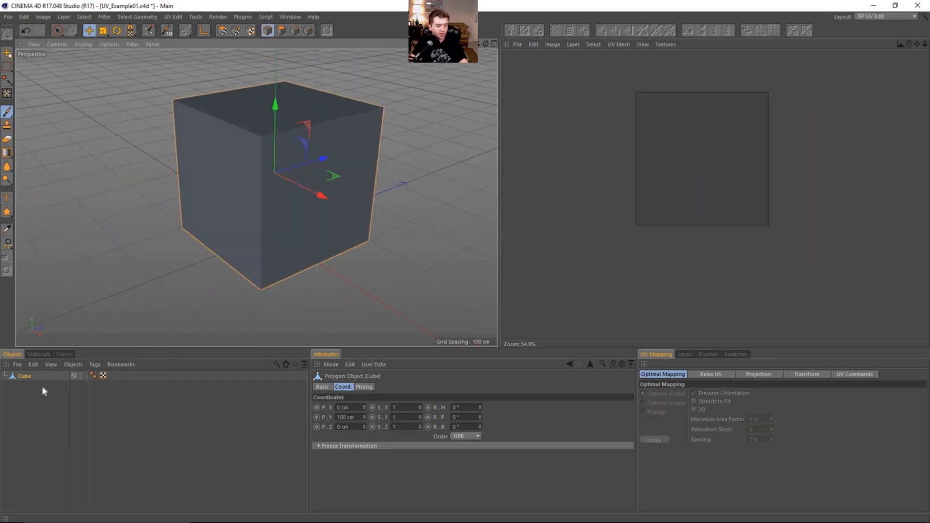
{"action": "left_click", "coordinate": [39, 354]}
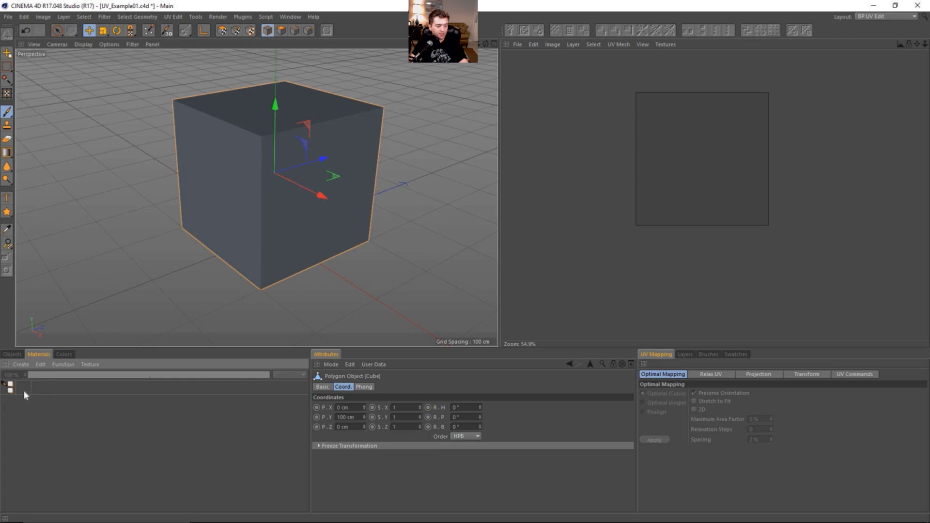
{"action": "double_click", "coordinate": [58, 430]}
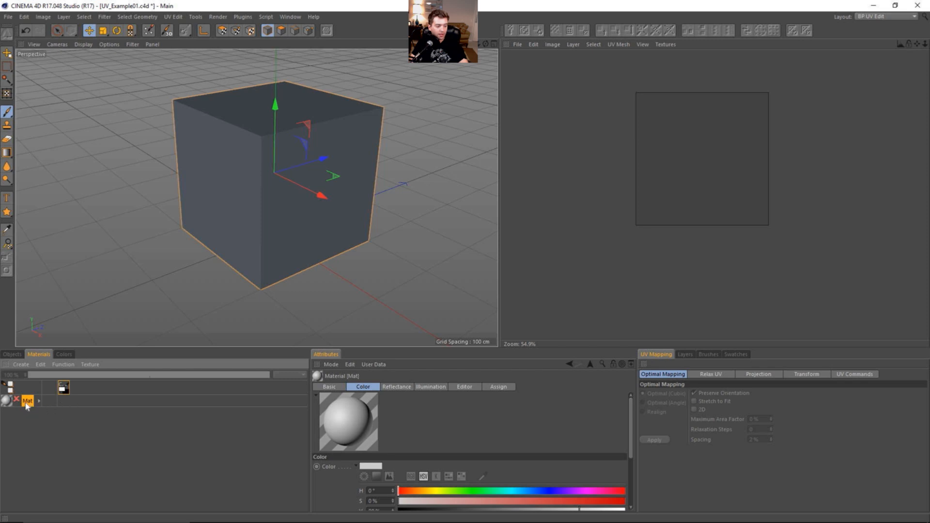
{"action": "left_click", "coordinate": [16, 400]}
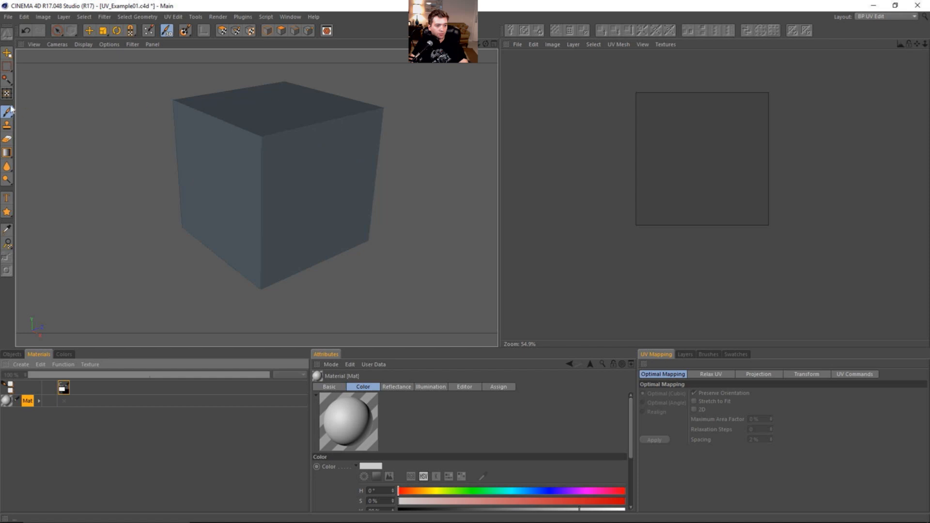
Step: Add a new 4096 x 4096 pixel, 8-bit RGB gray texture to the new material's color channel
{"action": "left_click", "coordinate": [62, 403]}
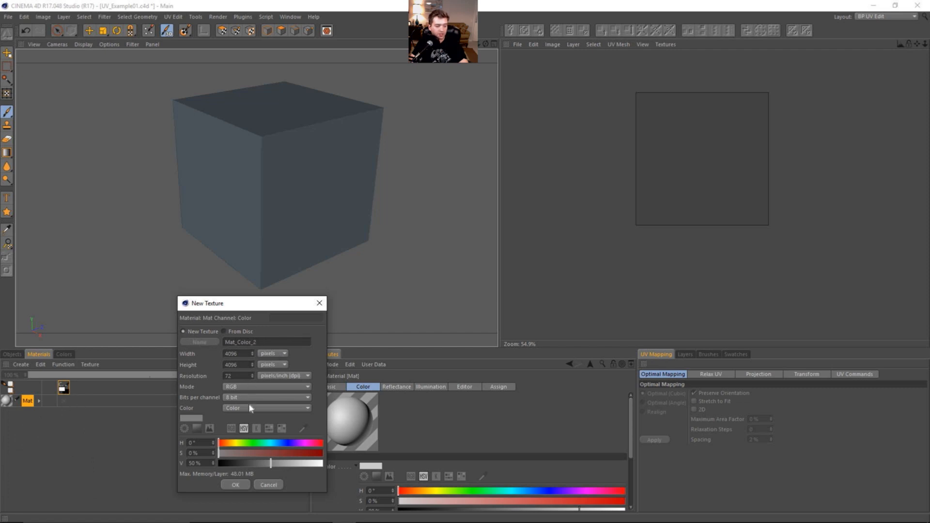
{"action": "left_click", "coordinate": [239, 486]}
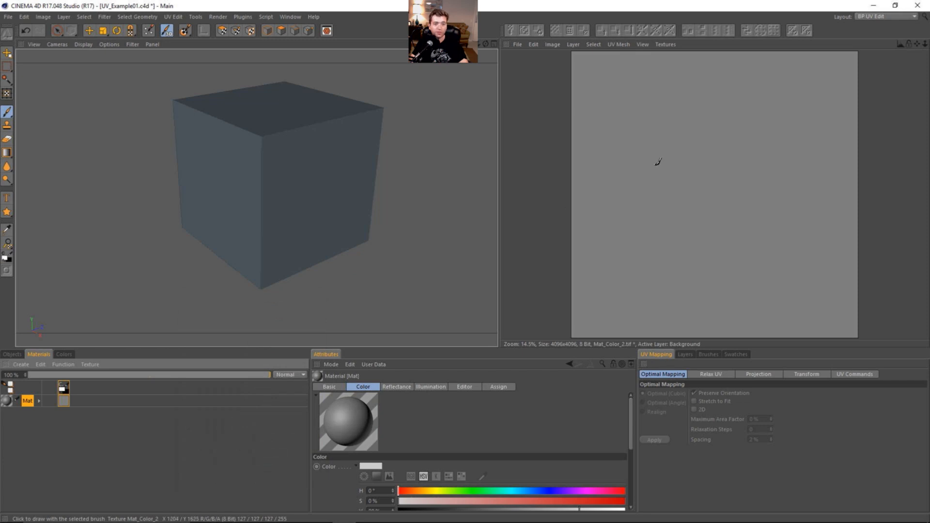
{"action": "scroll", "coordinate": [692, 184], "scroll_direction": "down", "scroll_amount": 1}
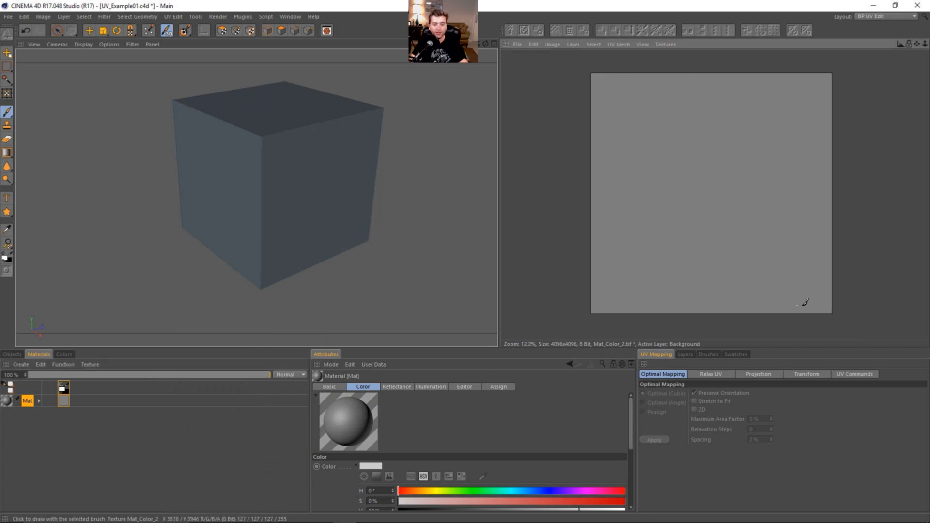
Step: Add a new layer above the texture's Background layer and name it 5
{"action": "left_click", "coordinate": [690, 354]}
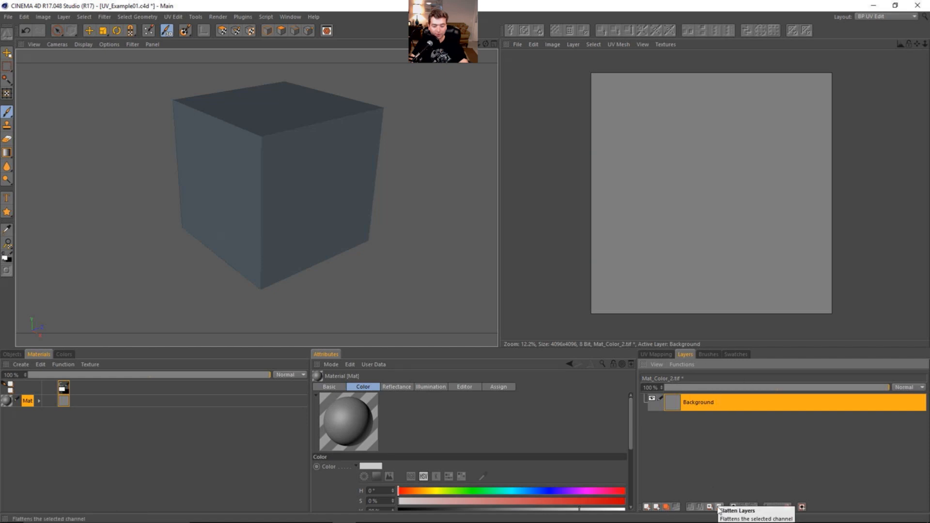
{"action": "left_click", "coordinate": [648, 507]}
{"action": "double_click", "coordinate": [690, 403]}
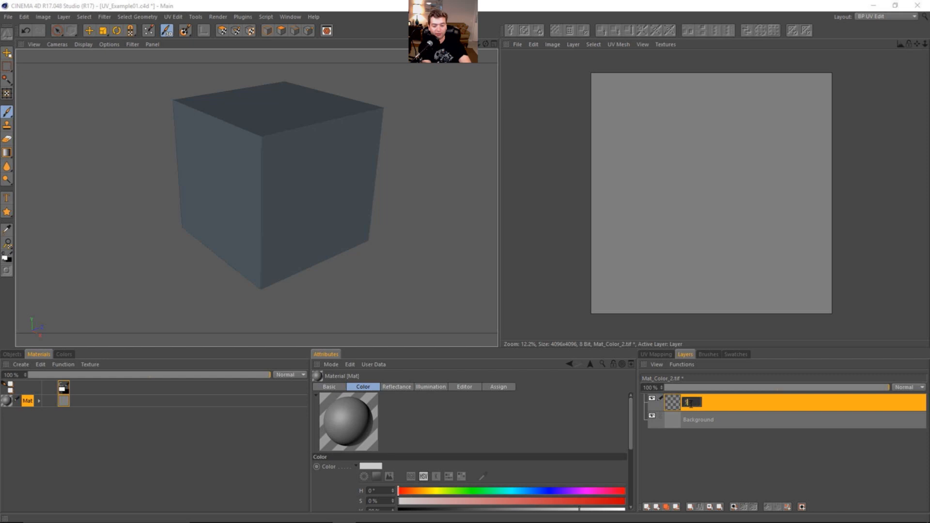
{"action": "key", "text": "Return"}
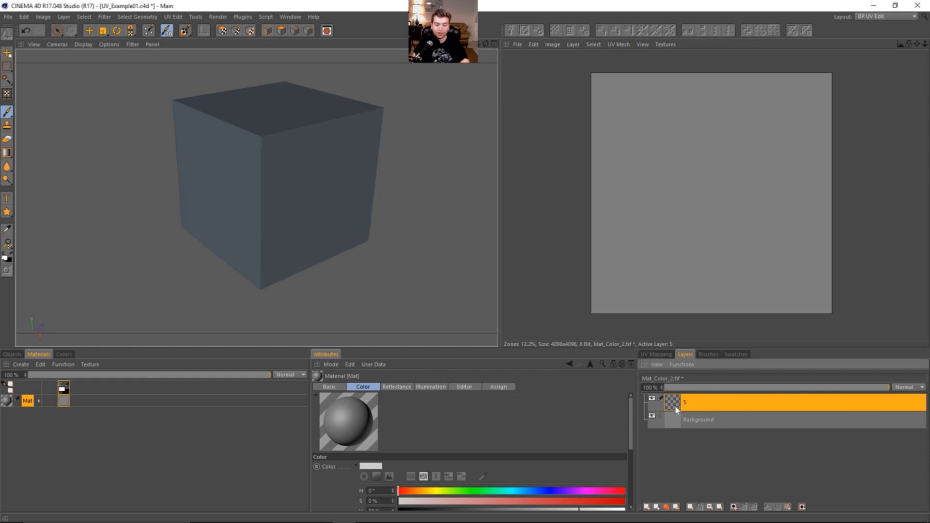
Step: Paint a large number 5 near the middle of the texture on layer 5
{"action": "left_click", "coordinate": [18, 355]}
{"action": "left_click_drag", "start_coordinate": [318, 192], "coordinate": [281, 207], "text": "alt"}
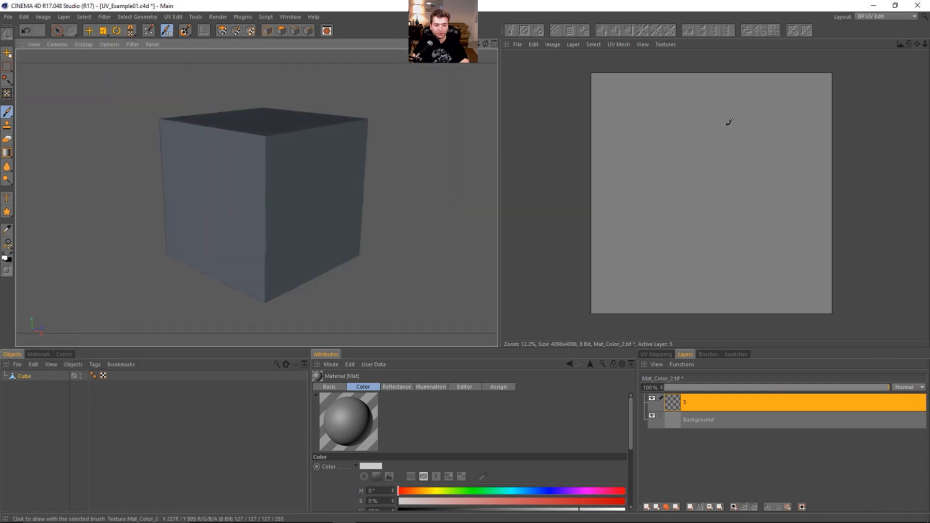
{"action": "left_click_drag", "start_coordinate": [737, 121], "coordinate": [688, 123]}
{"action": "mouse_move", "coordinate": [688, 170]}
{"action": "left_mouse_down"}
{"action": "mouse_move", "coordinate": [743, 214]}
{"action": "mouse_move", "coordinate": [682, 221]}
{"action": "left_mouse_up"}
{"action": "left_click_drag", "start_coordinate": [322, 218], "coordinate": [273, 239], "text": "alt"}
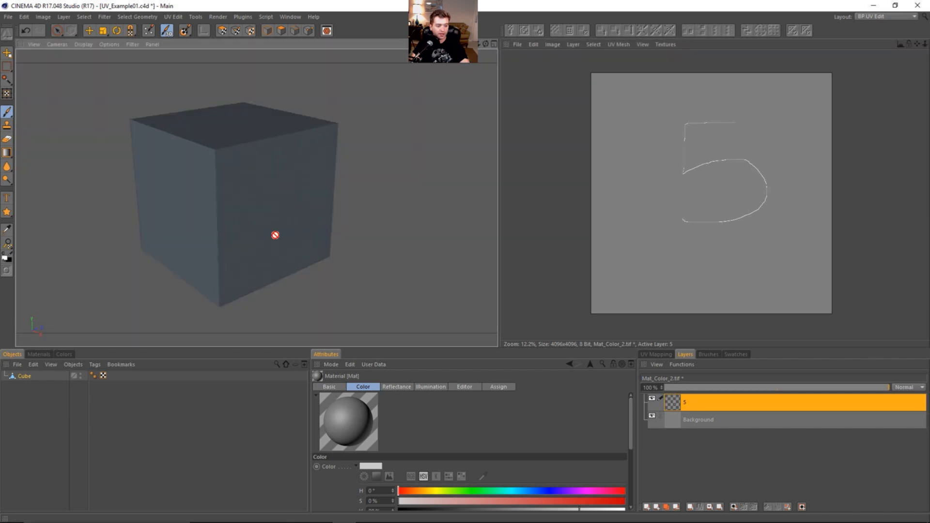
Step: Switch to the Startup layout and apply the painted material to the cube
{"action": "left_click", "coordinate": [40, 355]}
{"action": "left_click", "coordinate": [14, 356]}
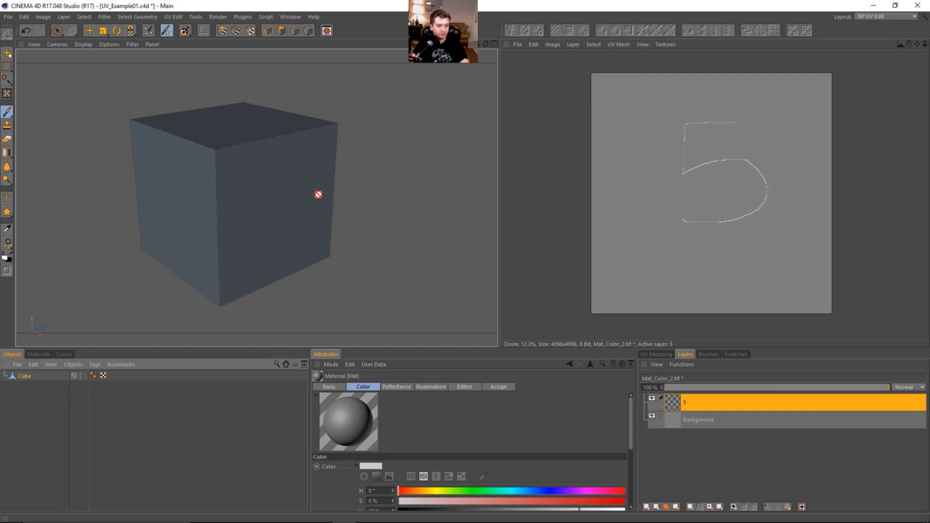
{"action": "left_click", "coordinate": [886, 17]}
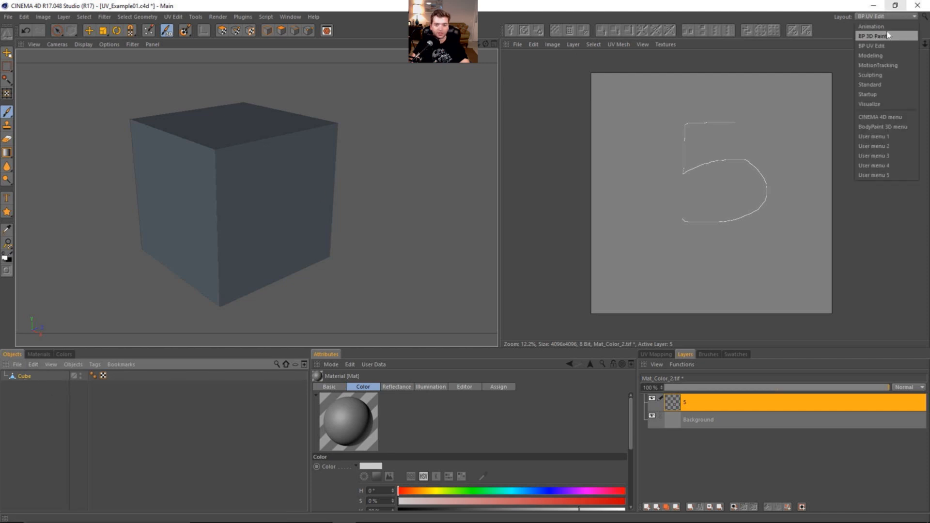
{"action": "left_click", "coordinate": [879, 95]}
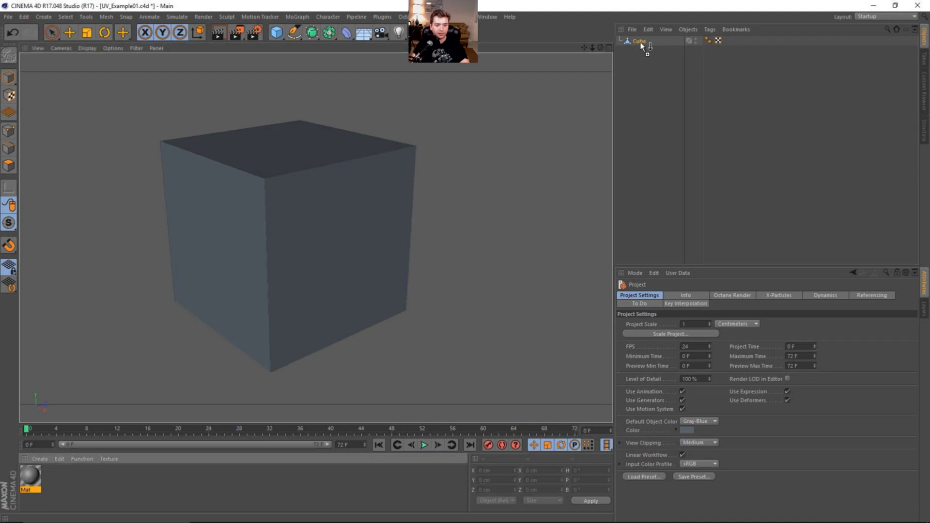
{"action": "left_click_drag", "start_coordinate": [642, 46], "coordinate": [639, 42]}
Step: Return to the BP UV Edit layout and examine the painted texture on the cube's faces
{"action": "left_click", "coordinate": [886, 16]}
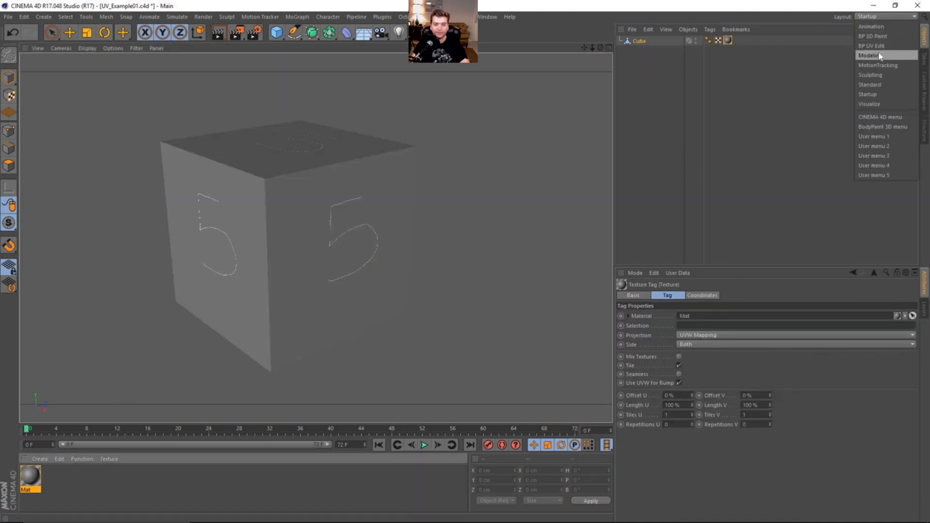
{"action": "left_click", "coordinate": [881, 47]}
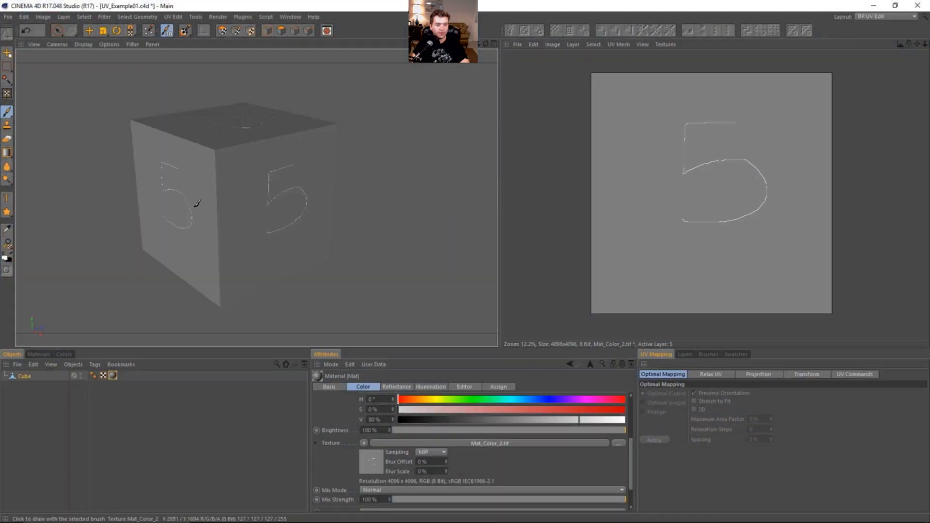
{"action": "mouse_move", "coordinate": [265, 220]}
{"action": "left_mouse_down", "text": "alt"}
{"action": "mouse_move", "coordinate": [166, 222]}
{"action": "mouse_move", "coordinate": [363, 234]}
{"action": "mouse_move", "coordinate": [305, 216]}
{"action": "mouse_move", "coordinate": [241, 72]}
{"action": "mouse_move", "coordinate": [290, 205]}
{"action": "mouse_move", "coordinate": [286, 160]}
{"action": "mouse_move", "coordinate": [252, 204]}
{"action": "mouse_move", "coordinate": [286, 162]}
{"action": "mouse_move", "coordinate": [307, 182]}
{"action": "mouse_move", "coordinate": [303, 160]}
{"action": "mouse_move", "coordinate": [332, 185]}
{"action": "mouse_move", "coordinate": [255, 199]}
{"action": "mouse_move", "coordinate": [272, 208]}
{"action": "left_mouse_up", "text": "alt"}
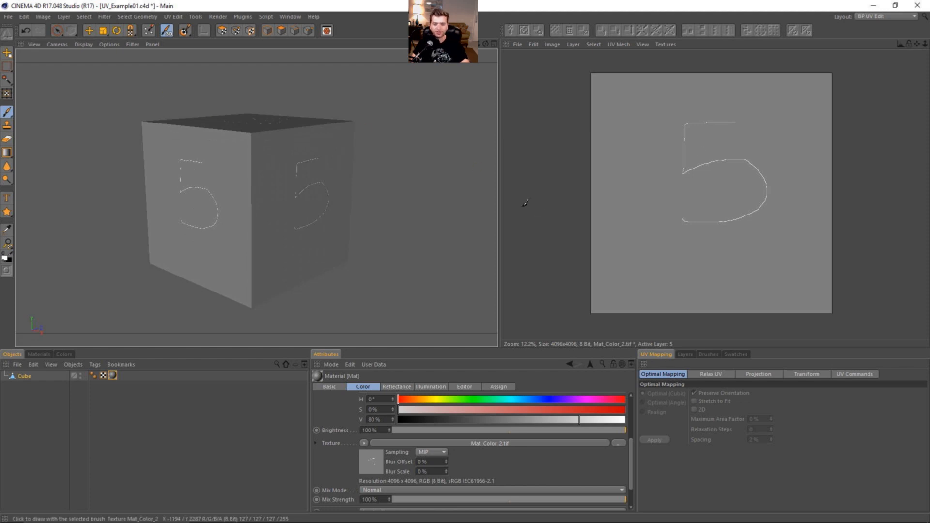
Step: Hide the texture's layer 5 and return to the UV mapping settings
{"action": "left_click", "coordinate": [686, 356]}
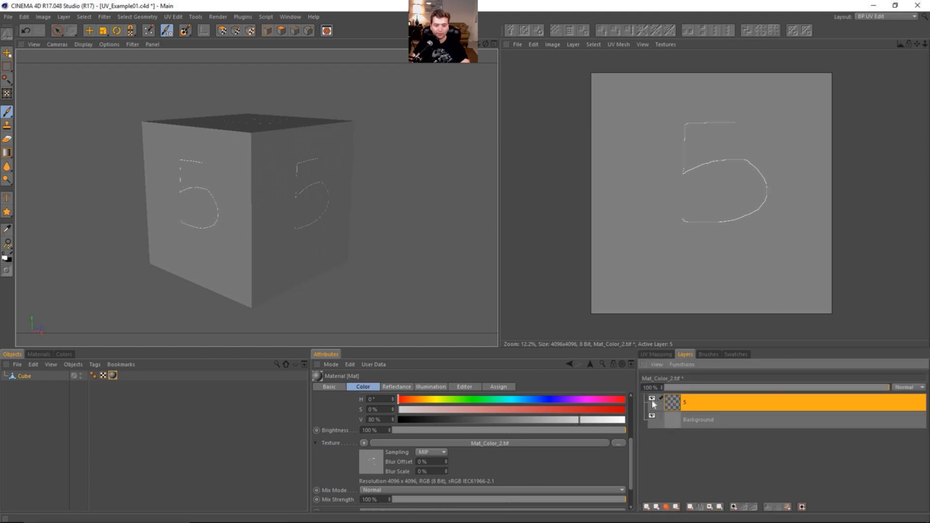
{"action": "left_click_drag", "start_coordinate": [284, 197], "coordinate": [307, 239], "text": "alt"}
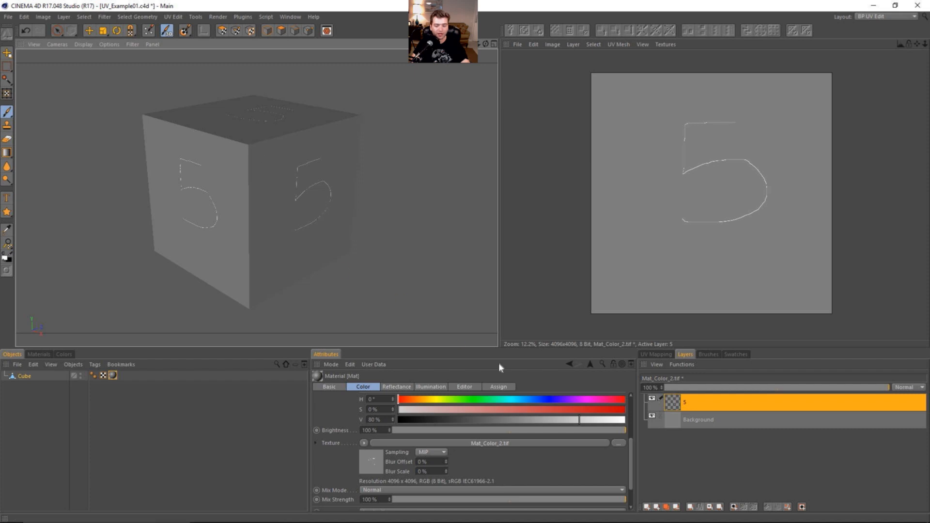
{"action": "left_click", "coordinate": [652, 400]}
{"action": "left_click", "coordinate": [656, 354]}
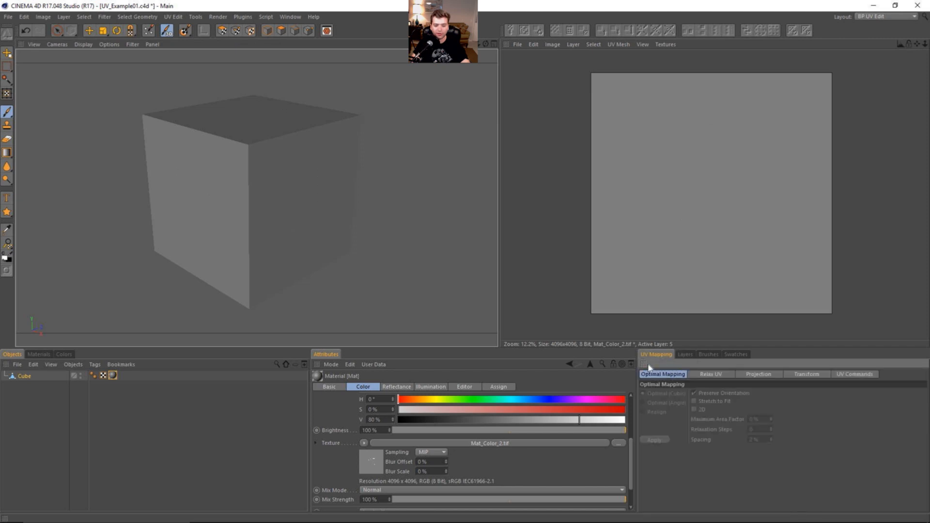
Step: Select all of the cube's polygons in UV polygon edit mode
{"action": "left_click", "coordinate": [223, 33]}
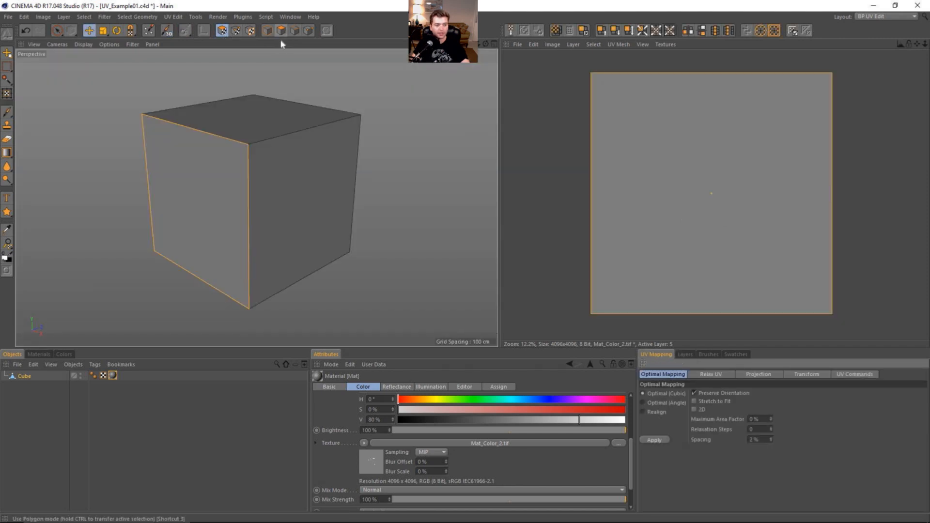
{"action": "key", "text": "ctrl+a"}
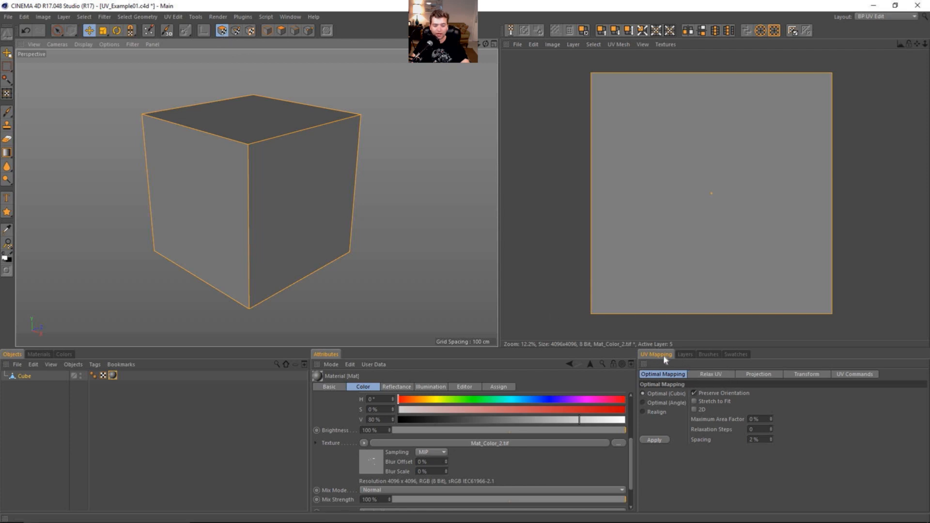
Step: Look through the UV Commands, Transform, Projection, Relax UV and Optimal Mapping options
{"action": "left_click", "coordinate": [854, 375]}
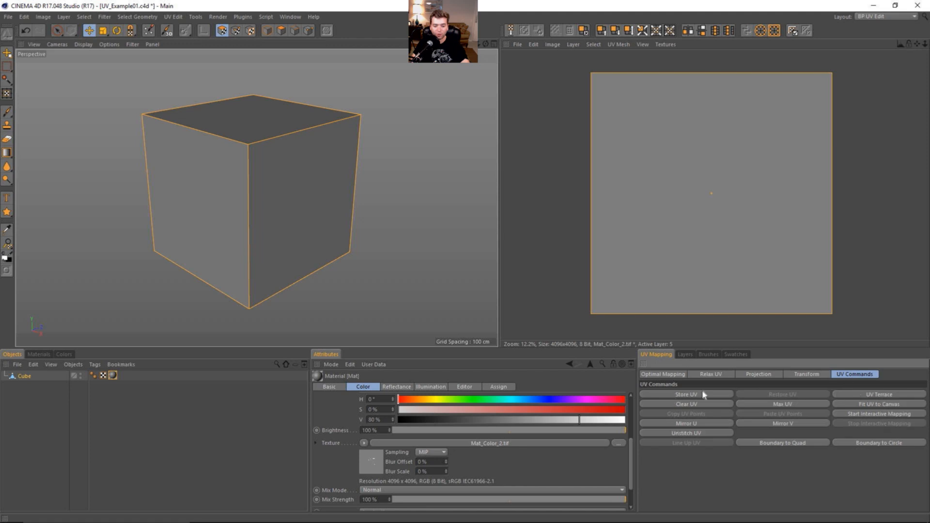
{"action": "left_click", "coordinate": [817, 375]}
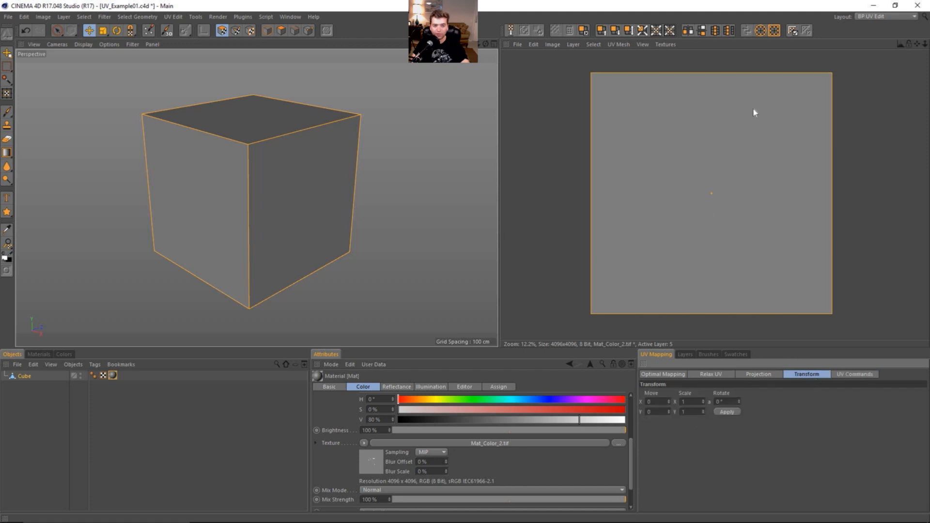
{"action": "left_click", "coordinate": [769, 376]}
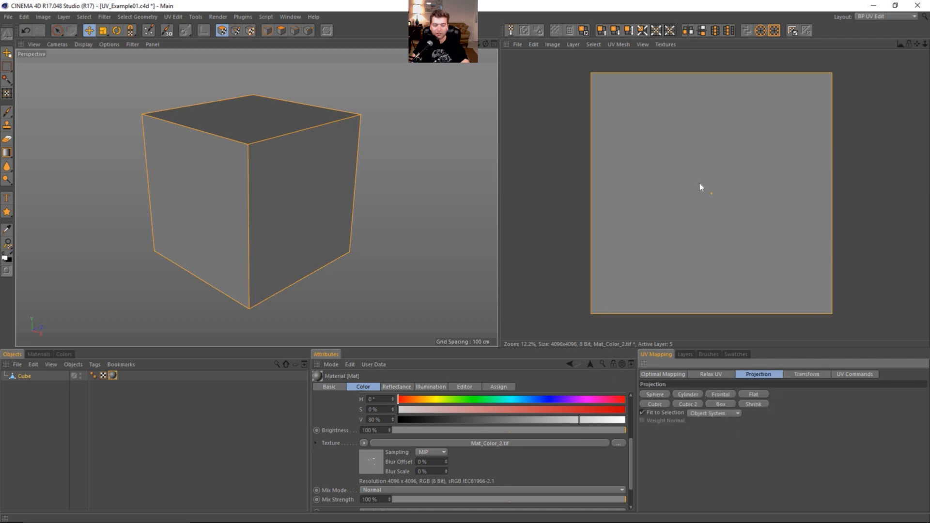
{"action": "left_click", "coordinate": [717, 375]}
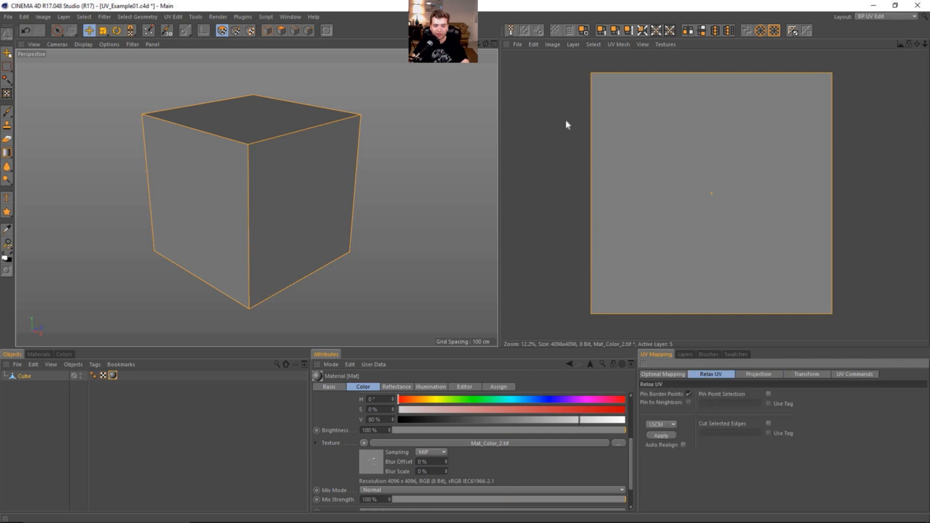
{"action": "left_click", "coordinate": [670, 376]}
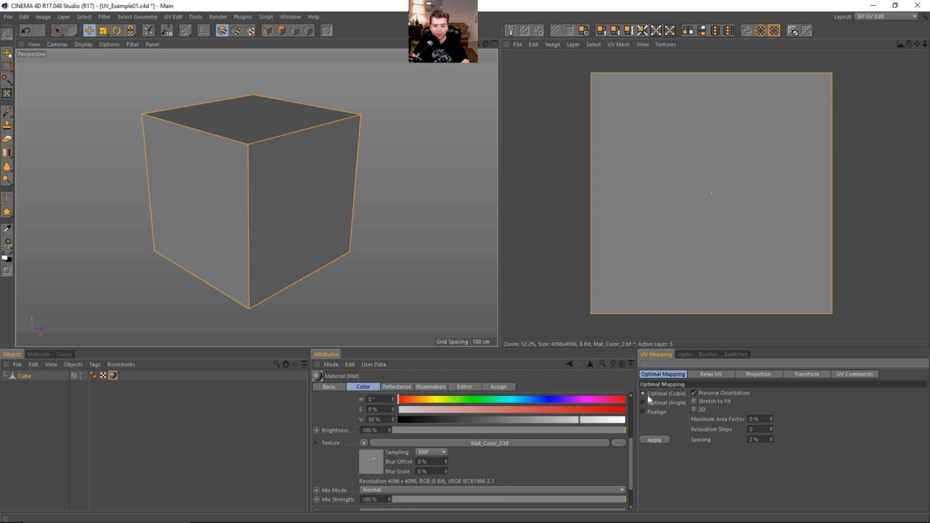
Step: Unwrap all of the cube's polygons with the Cubic 2 projection in polygon mode
{"action": "left_click", "coordinate": [773, 373]}
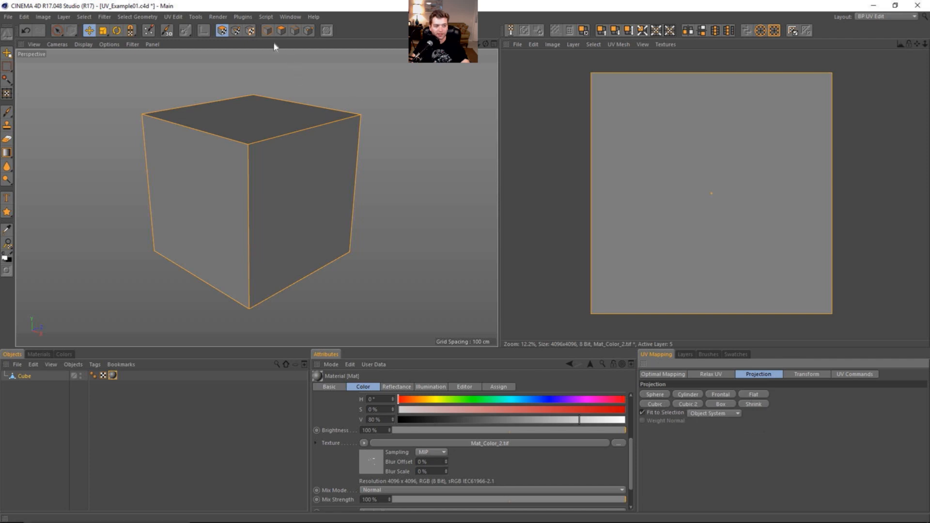
{"action": "left_click", "coordinate": [267, 30]}
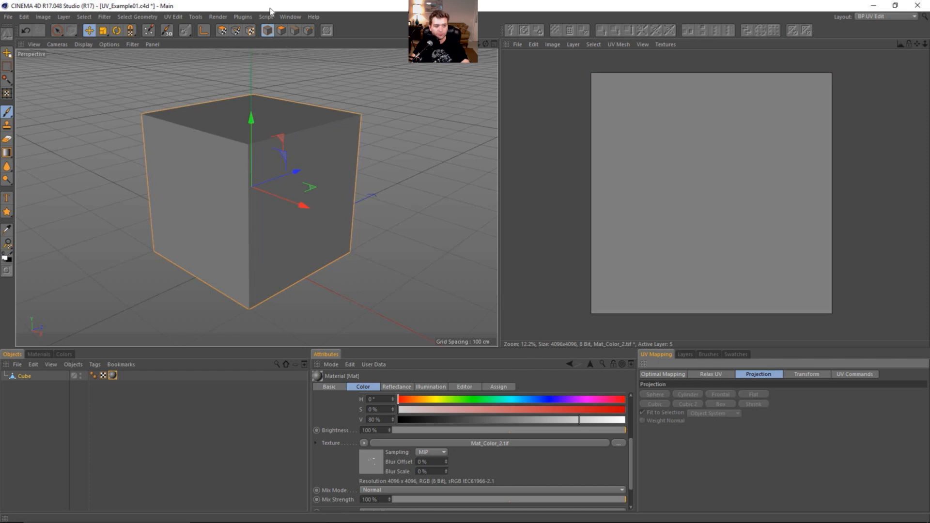
{"action": "left_click", "coordinate": [281, 30]}
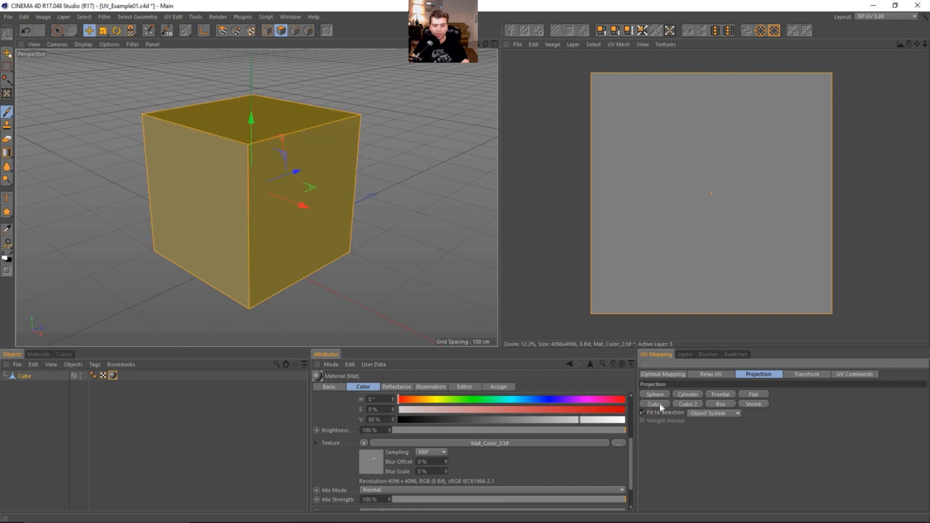
{"action": "left_click", "coordinate": [692, 405]}
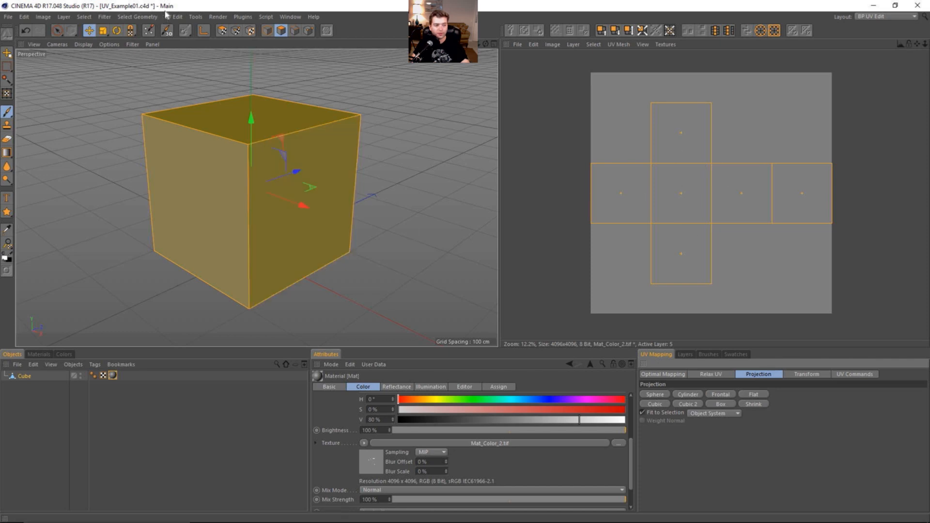
Step: Activate the Brush, make the texture's layer 5 visible and check how the painted 5 wraps around the unwrapped cube
{"action": "left_click", "coordinate": [222, 30]}
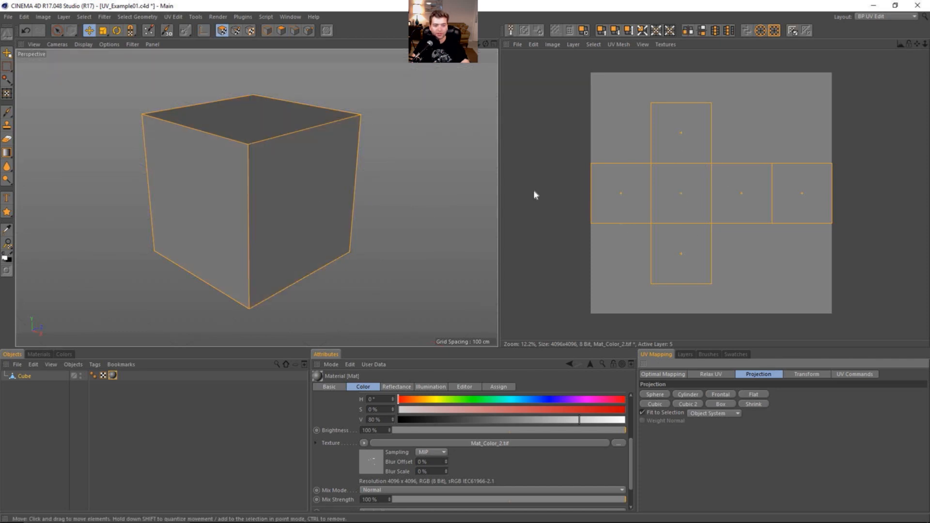
{"action": "left_click", "coordinate": [7, 112]}
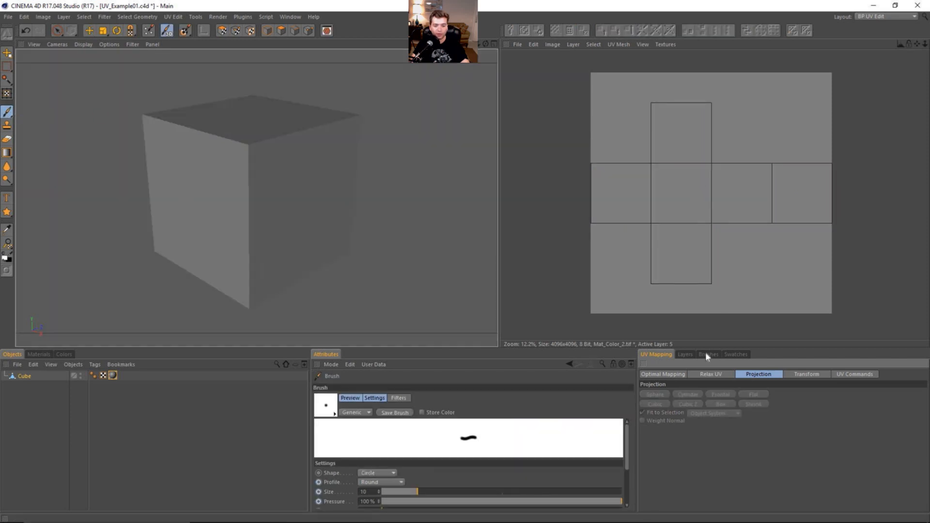
{"action": "left_click", "coordinate": [686, 355]}
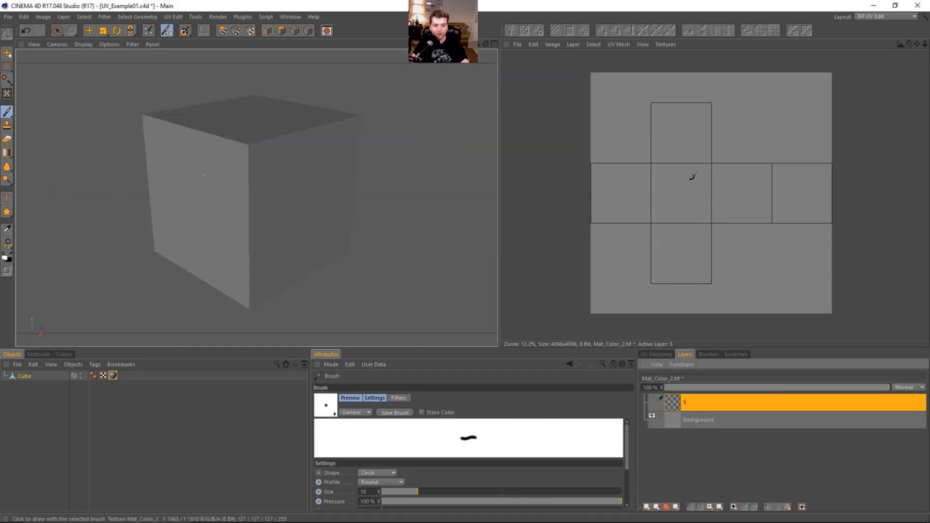
{"action": "left_click", "coordinate": [672, 189]}
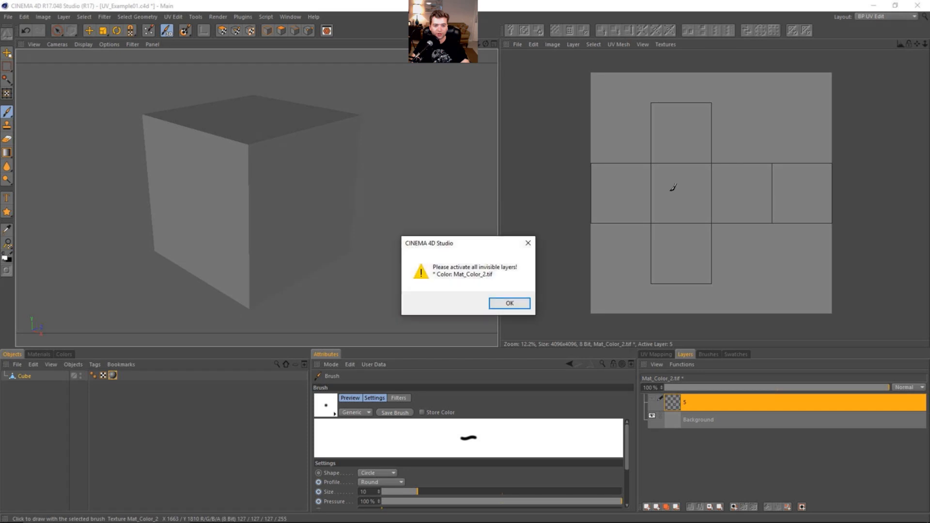
{"action": "left_click", "coordinate": [509, 303]}
{"action": "left_click", "coordinate": [651, 400]}
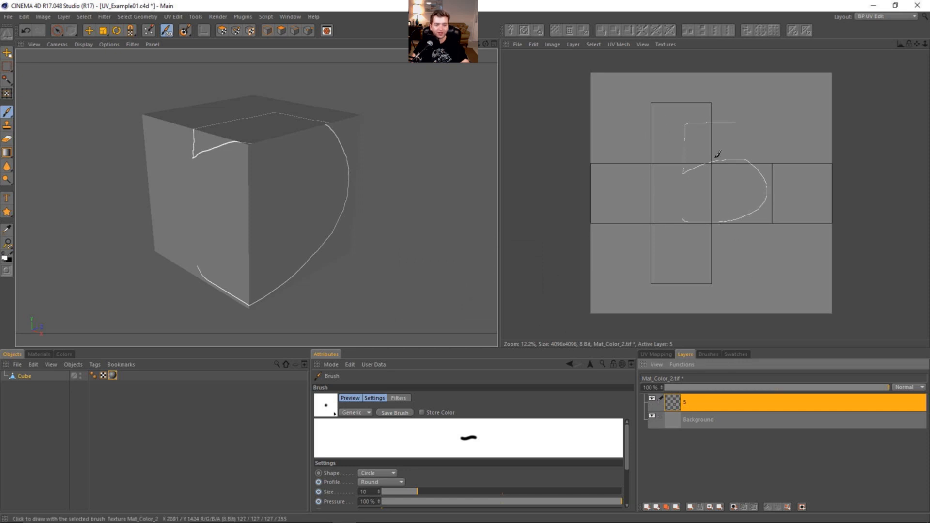
{"action": "left_click_drag", "start_coordinate": [291, 238], "coordinate": [356, 220], "text": "alt"}
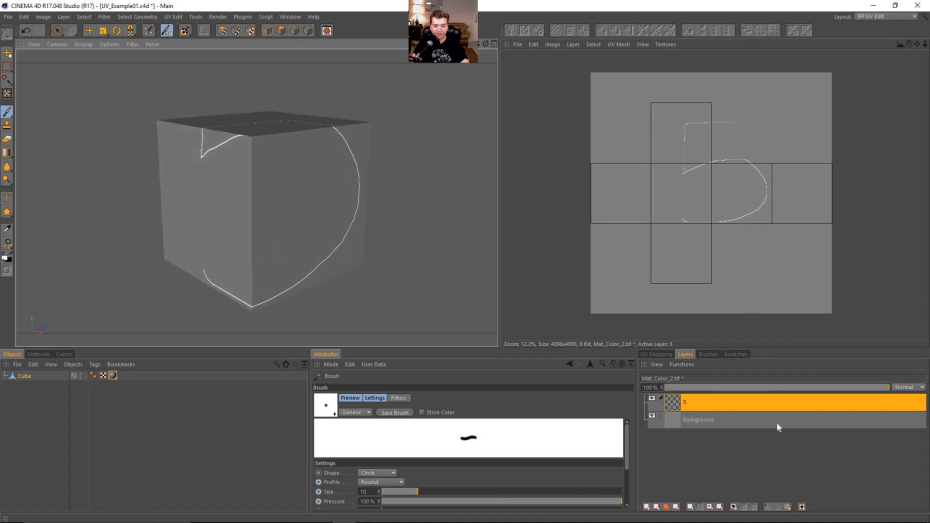
Step: Hide layer 5 and add a new texture layer named 2
{"action": "left_click", "coordinate": [646, 506]}
{"action": "left_click", "coordinate": [652, 415]}
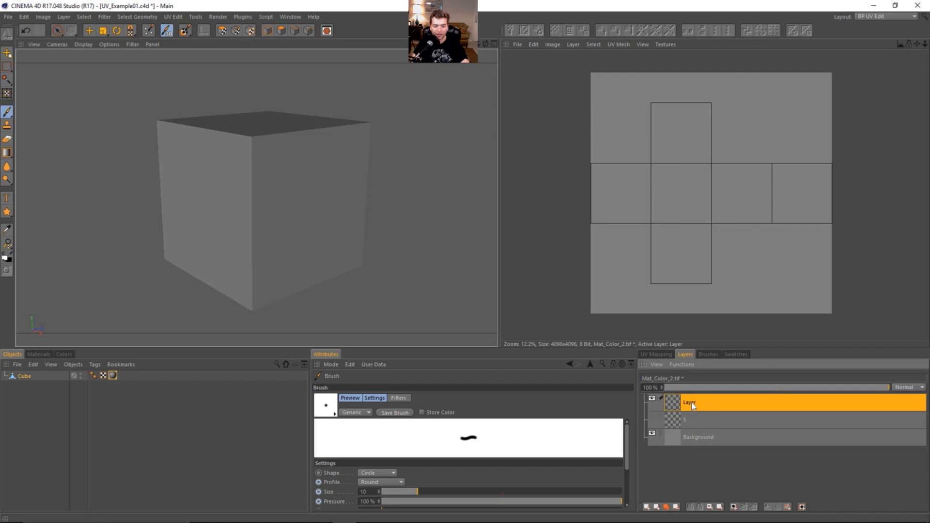
{"action": "double_click", "coordinate": [691, 403]}
{"action": "type", "text": "2"}
{"action": "key", "text": "Return"}
Step: Paint 2, 8, 7, A, B and C into the separate UV faces and check the characters on the cube
{"action": "mouse_move", "coordinate": [669, 182]}
{"action": "left_mouse_down"}
{"action": "mouse_move", "coordinate": [683, 172]}
{"action": "mouse_move", "coordinate": [678, 201]}
{"action": "mouse_move", "coordinate": [695, 211]}
{"action": "left_mouse_up"}
{"action": "left_click_drag", "start_coordinate": [235, 230], "coordinate": [308, 229], "text": "alt"}
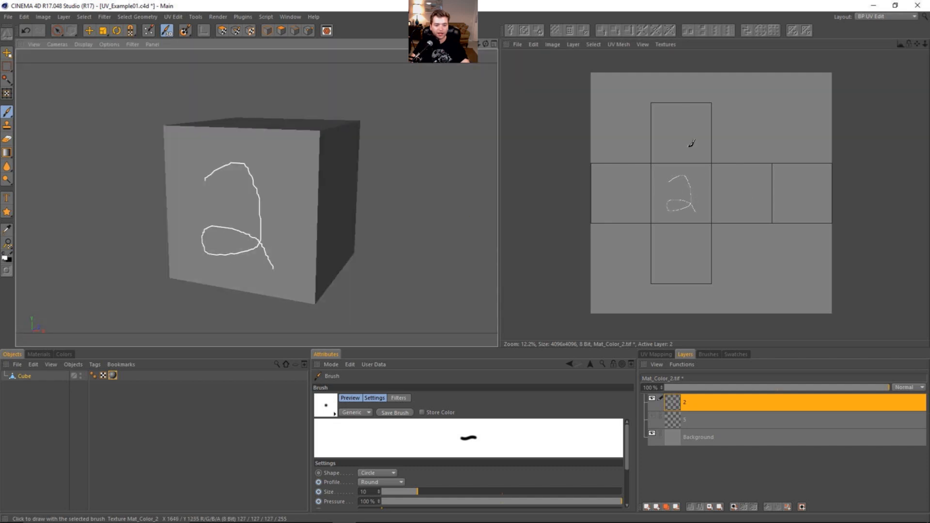
{"action": "left_click_drag", "start_coordinate": [687, 120], "coordinate": [681, 150]}
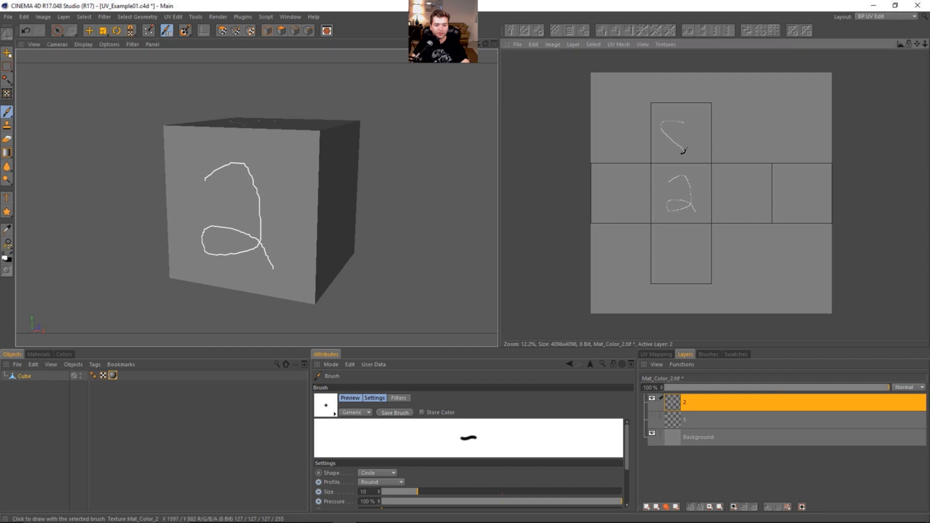
{"action": "mouse_move", "coordinate": [408, 149]}
{"action": "left_mouse_down", "text": "alt"}
{"action": "mouse_move", "coordinate": [317, 162]}
{"action": "mouse_move", "coordinate": [350, 197]}
{"action": "mouse_move", "coordinate": [358, 159]}
{"action": "left_mouse_up", "text": "alt"}
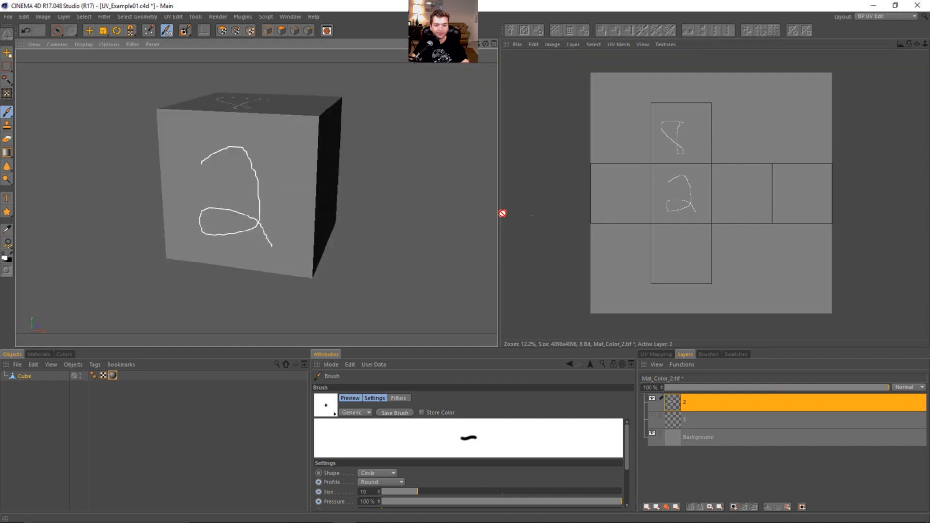
{"action": "mouse_move", "coordinate": [675, 243]}
{"action": "left_mouse_down"}
{"action": "mouse_move", "coordinate": [691, 275]}
{"action": "mouse_move", "coordinate": [713, 253]}
{"action": "left_mouse_up"}
{"action": "mouse_move", "coordinate": [401, 233]}
{"action": "left_mouse_down", "text": "alt"}
{"action": "mouse_move", "coordinate": [314, 192]}
{"action": "mouse_move", "coordinate": [305, 210]}
{"action": "left_mouse_up", "text": "alt"}
{"action": "left_click_drag", "start_coordinate": [743, 180], "coordinate": [737, 205]}
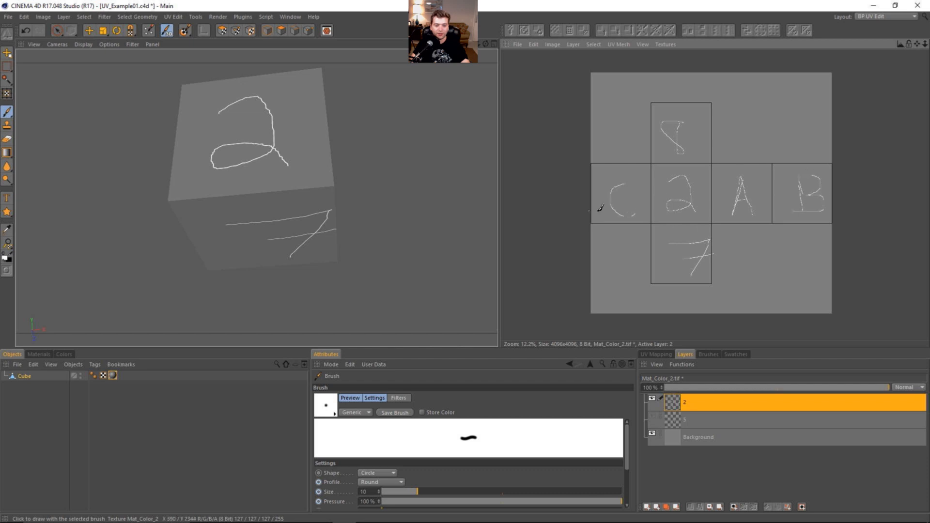
{"action": "left_click_drag", "start_coordinate": [297, 162], "coordinate": [202, 220], "text": "alt"}
{"action": "middle_click_drag", "start_coordinate": [349, 199], "coordinate": [252, 225], "text": "alt"}
{"action": "left_click_drag", "start_coordinate": [247, 226], "coordinate": [391, 227], "text": "alt"}
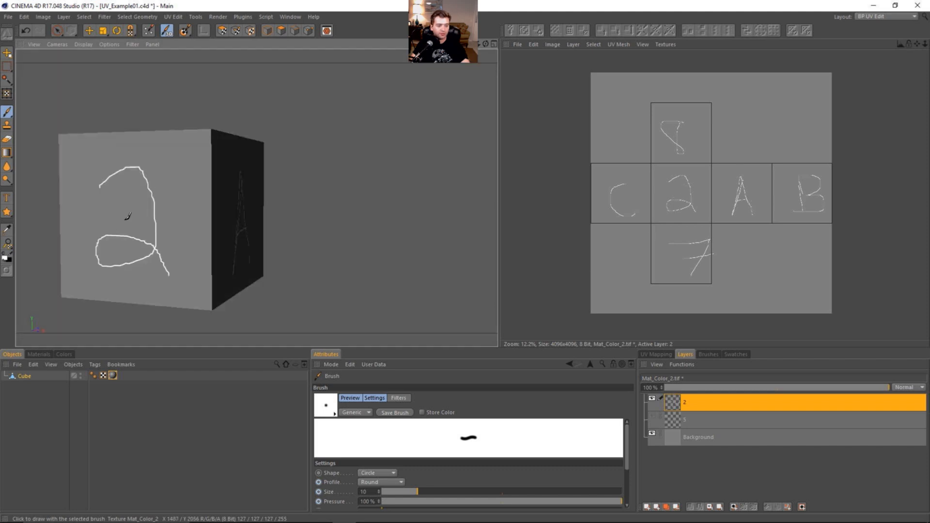
{"action": "left_click_drag", "start_coordinate": [128, 216], "coordinate": [364, 125], "text": "alt"}
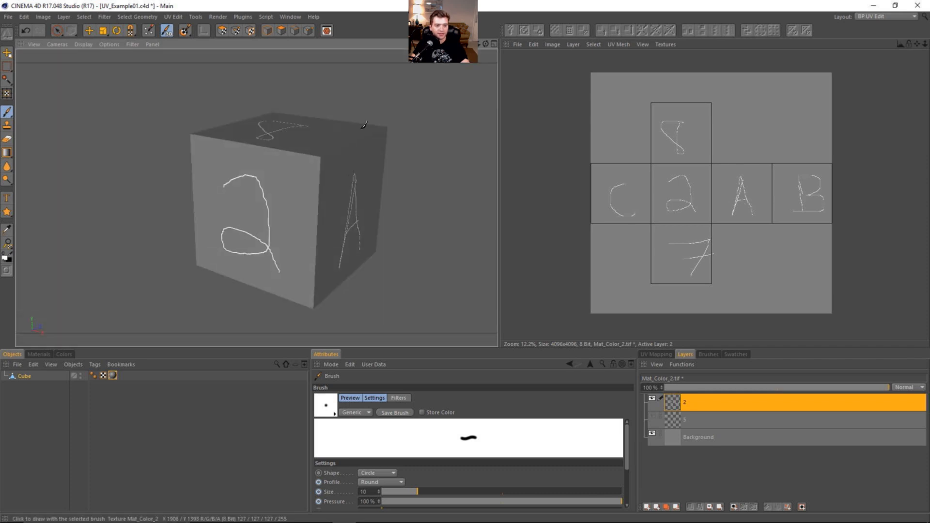
Step: Select the cut edges around the cube's top and bottom faces in edge mode, leaving out those bordering the face marked 2
{"action": "key", "text": "e"}
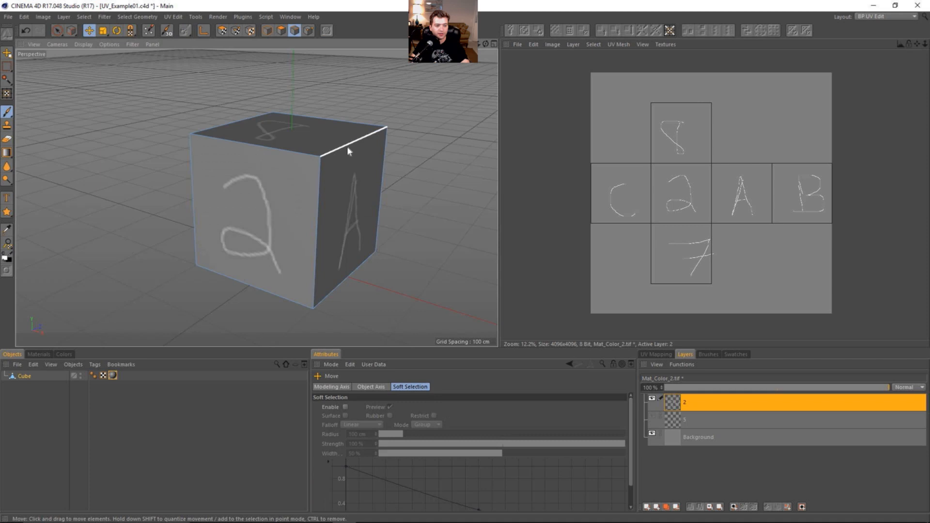
{"action": "left_click", "coordinate": [347, 147]}
{"action": "left_click", "coordinate": [231, 124], "text": "shift"}
{"action": "left_click_drag", "start_coordinate": [230, 124], "coordinate": [348, 136], "text": "alt"}
{"action": "left_click", "coordinate": [340, 251], "text": "shift"}
{"action": "left_click", "coordinate": [223, 262], "text": "shift"}
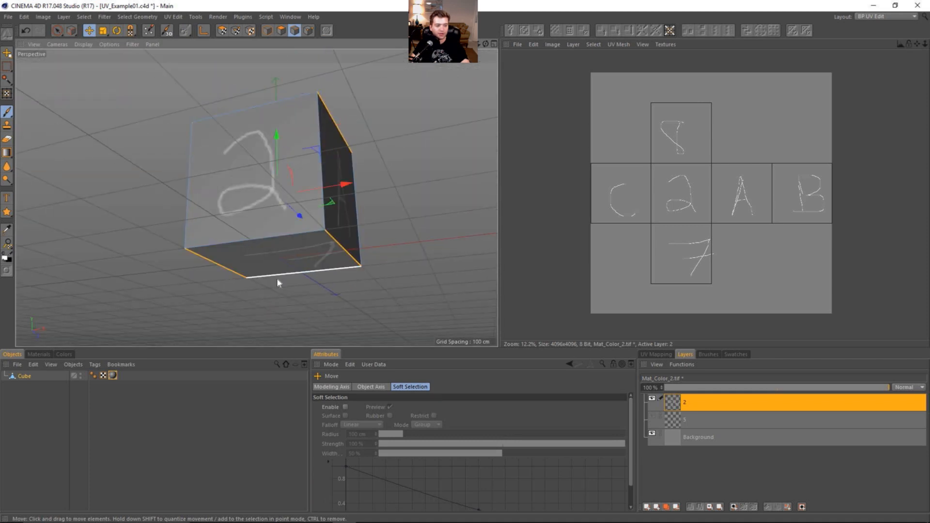
{"action": "left_click_drag", "start_coordinate": [310, 242], "coordinate": [303, 240], "text": "alt"}
{"action": "left_click", "coordinate": [341, 273], "text": "shift"}
{"action": "left_click_drag", "start_coordinate": [341, 273], "coordinate": [293, 300], "text": "alt"}
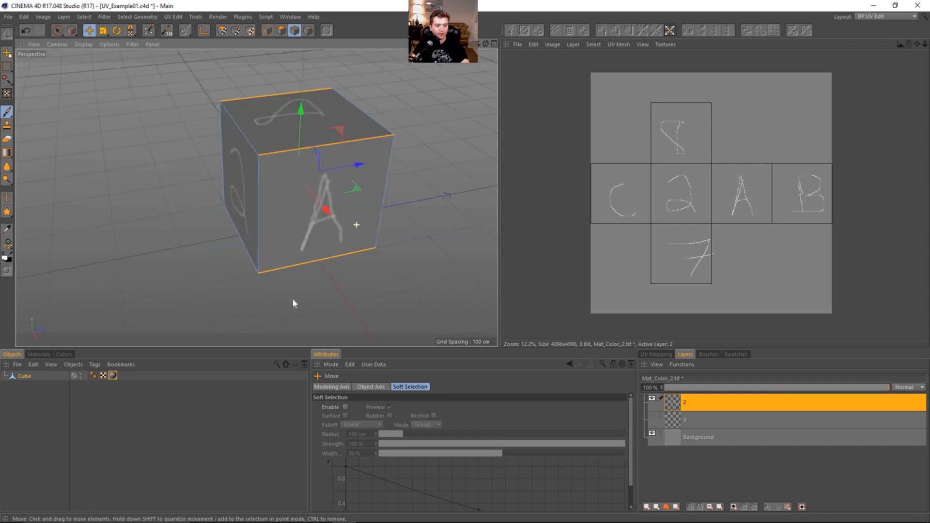
{"action": "left_click", "coordinate": [369, 119], "text": "shift"}
{"action": "left_click_drag", "start_coordinate": [345, 160], "coordinate": [410, 147], "text": "alt"}
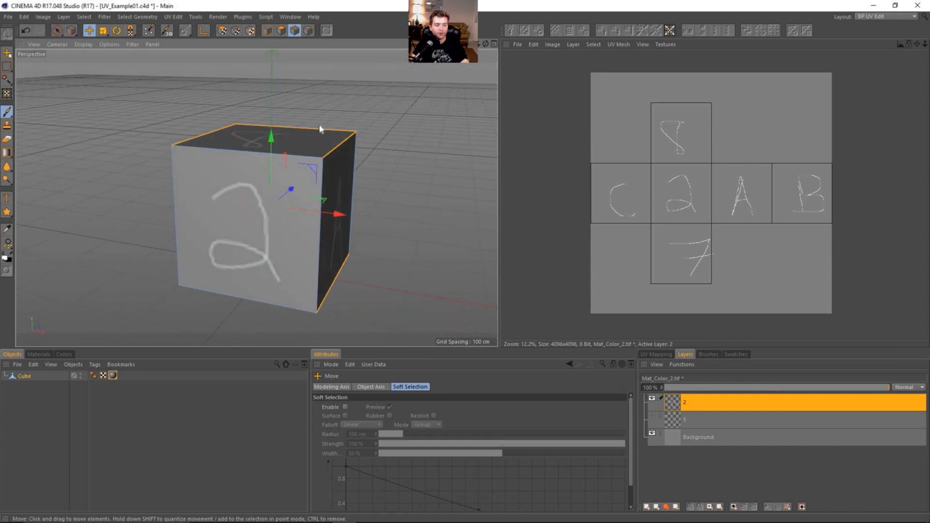
Step: Examine from all sides where the cube's seams and connected edges correspond to the unfolded UV layout
{"action": "left_click_drag", "start_coordinate": [290, 153], "coordinate": [365, 132], "text": "alt"}
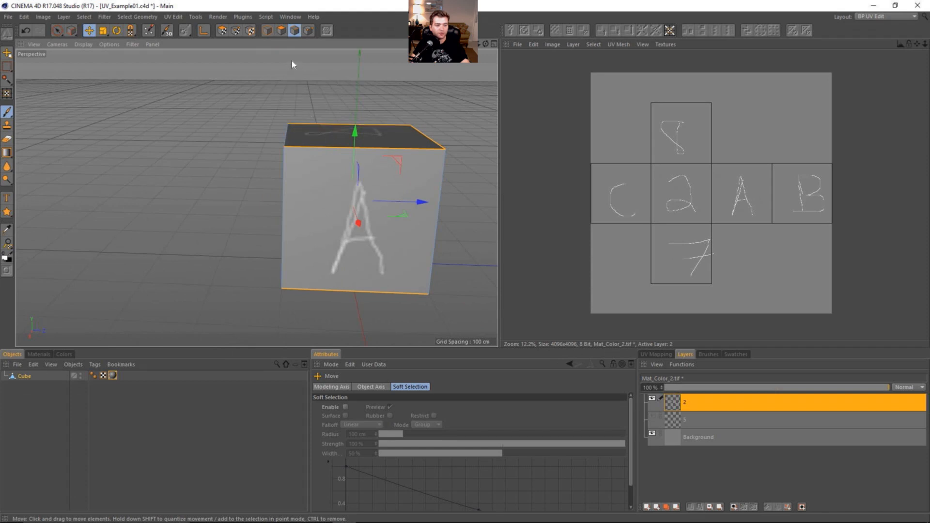
{"action": "left_click_drag", "start_coordinate": [291, 61], "coordinate": [310, 256], "text": "alt"}
{"action": "left_click_drag", "start_coordinate": [350, 326], "coordinate": [224, 183], "text": "alt"}
{"action": "left_click_drag", "start_coordinate": [382, 205], "coordinate": [239, 182], "text": "alt"}
{"action": "left_click_drag", "start_coordinate": [395, 240], "coordinate": [384, 168], "text": "alt"}
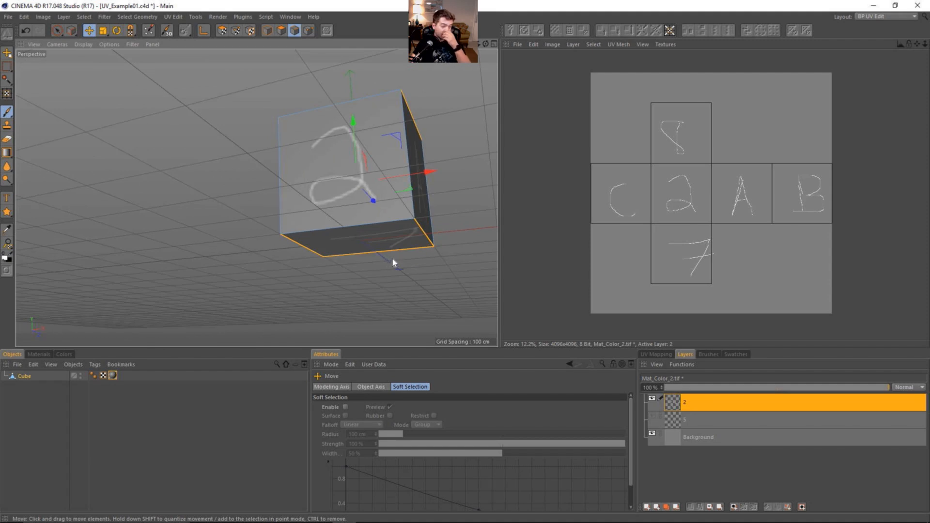
{"action": "left_click_drag", "start_coordinate": [432, 221], "coordinate": [307, 224], "text": "alt"}
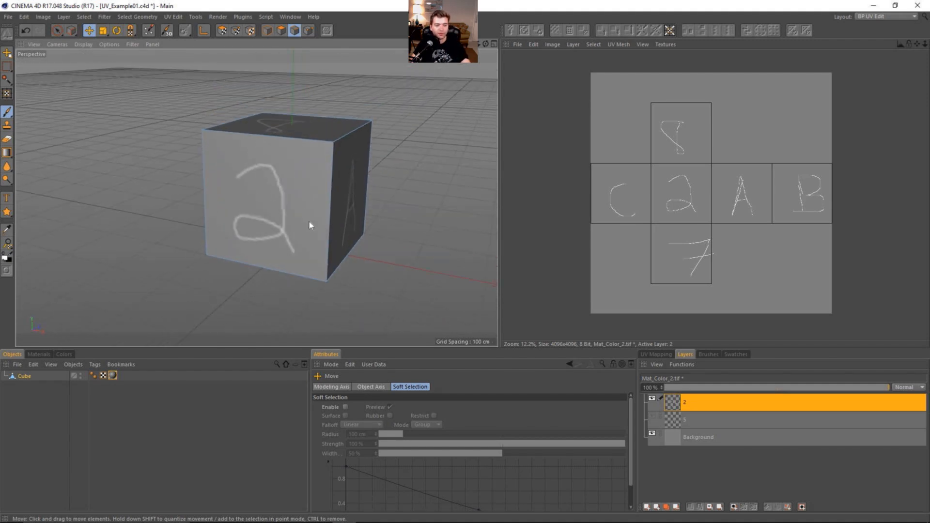
{"action": "left_click_drag", "start_coordinate": [387, 219], "coordinate": [310, 200], "text": "alt"}
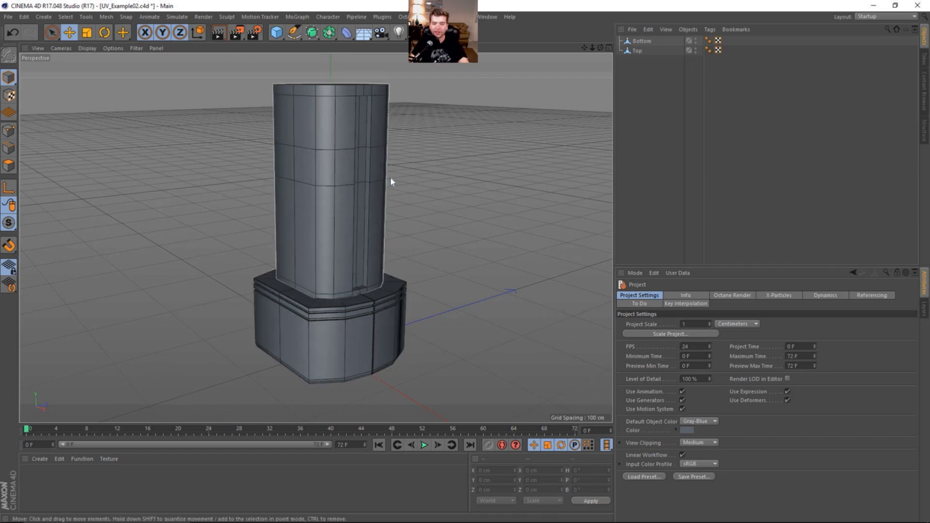
Step: Isolate the Top object in UV_Example02.c4d by selecting it and hiding the Bottom object
{"action": "left_click_drag", "start_coordinate": [351, 272], "coordinate": [405, 246], "text": "alt"}
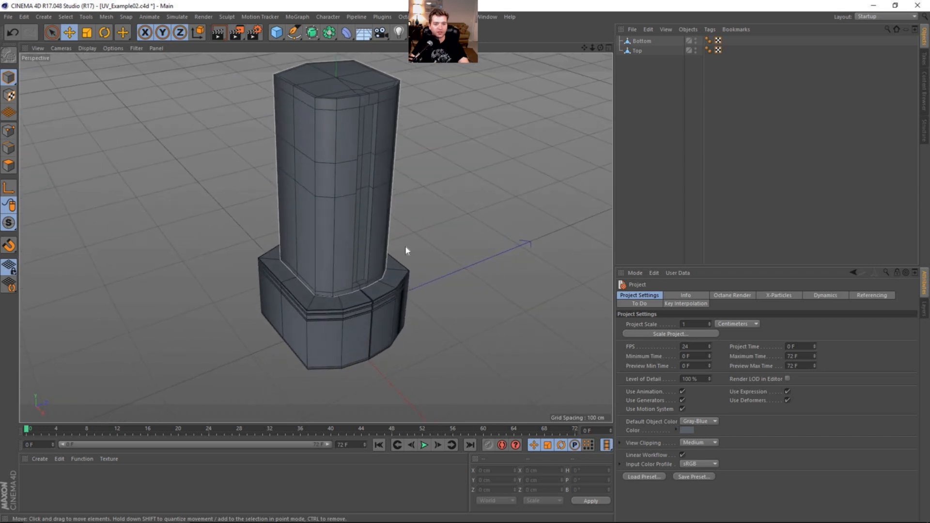
{"action": "left_click", "coordinate": [639, 49]}
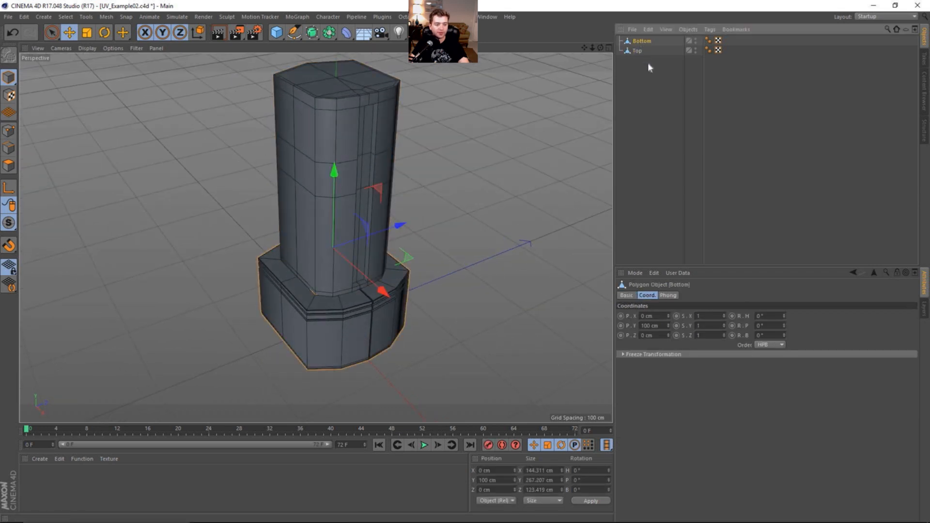
{"action": "left_click", "coordinate": [696, 41]}
{"action": "left_click_drag", "start_coordinate": [516, 97], "coordinate": [426, 111], "text": "alt"}
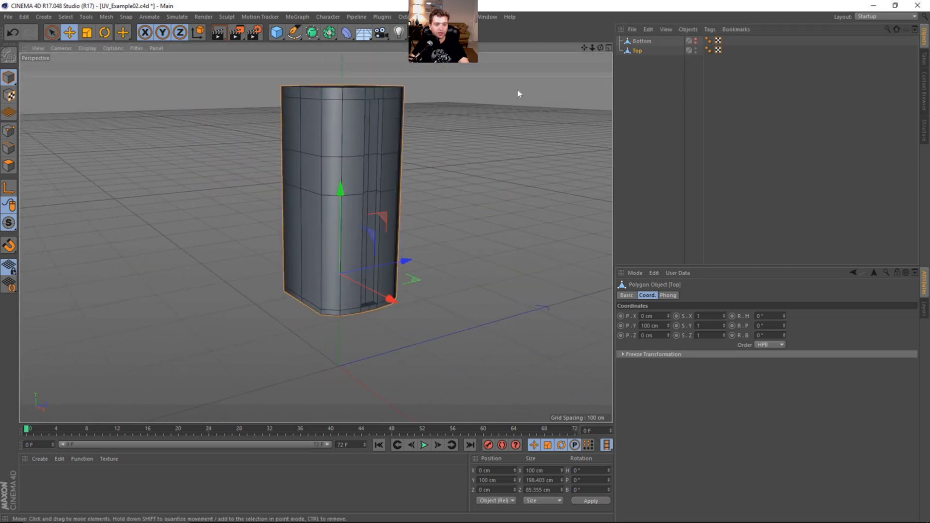
Step: Switch to the BP UV Edit layout and toggle the Top object's UV mesh display off and back on
{"action": "left_click", "coordinate": [865, 17]}
{"action": "left_click", "coordinate": [870, 45]}
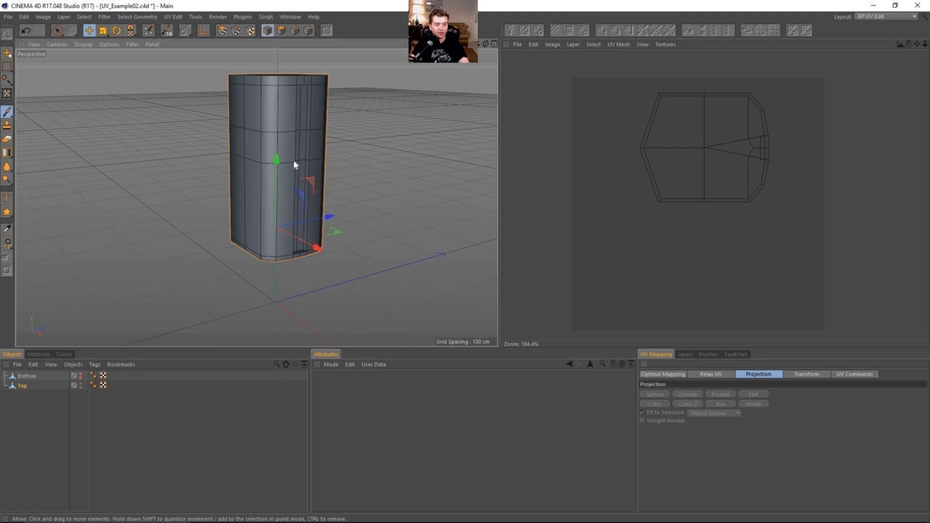
{"action": "left_click_drag", "start_coordinate": [306, 128], "coordinate": [313, 150], "text": "alt"}
{"action": "left_click", "coordinate": [619, 44]}
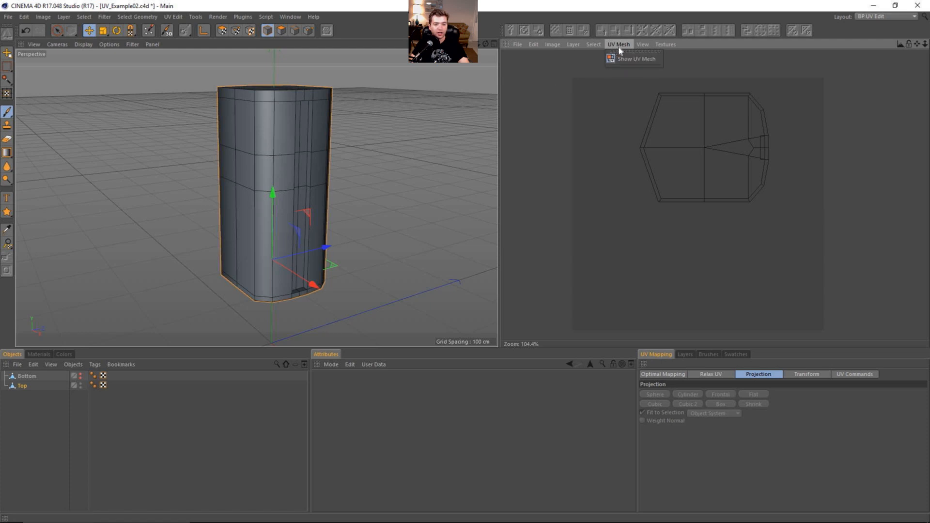
{"action": "left_click", "coordinate": [626, 59]}
{"action": "left_click", "coordinate": [622, 45]}
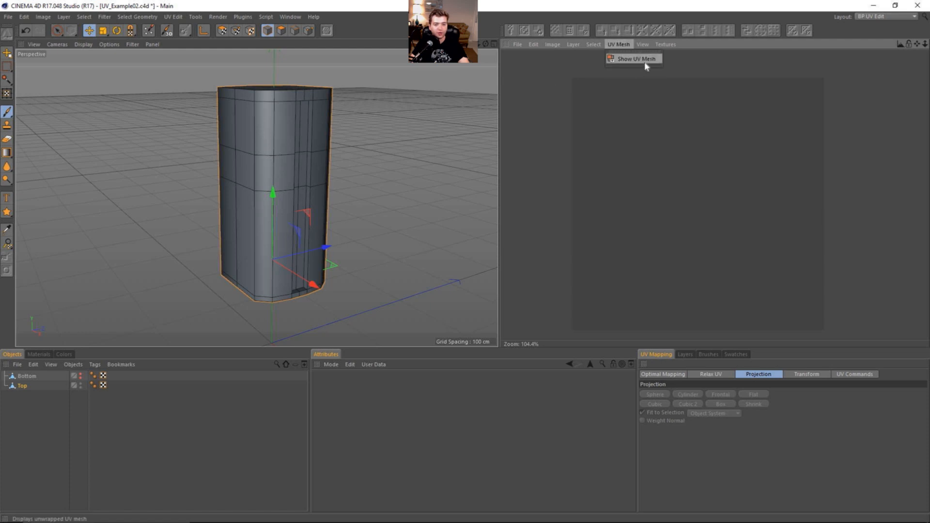
{"action": "left_click", "coordinate": [618, 58]}
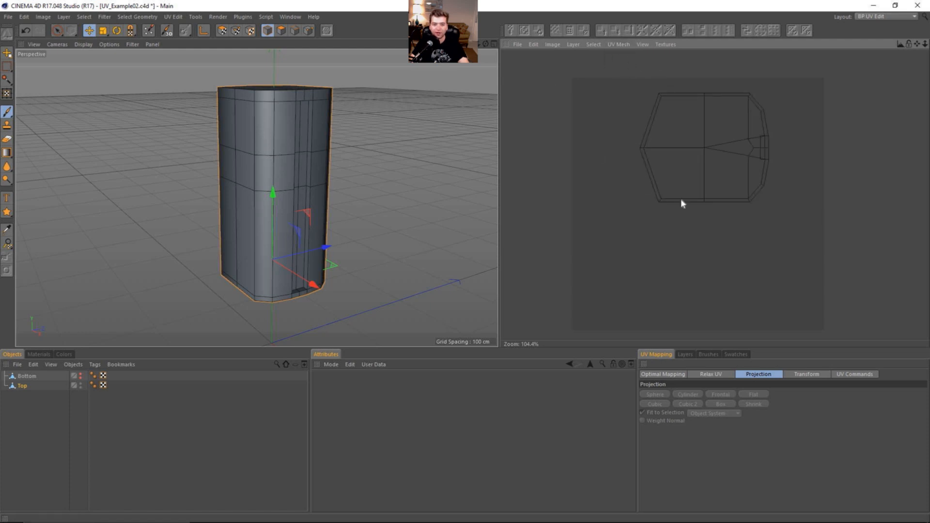
Step: Select all of the Top object's polygons, apply the Frontal projection from the top view and return to the perspective view
{"action": "left_click_drag", "start_coordinate": [286, 158], "coordinate": [283, 168], "text": "alt"}
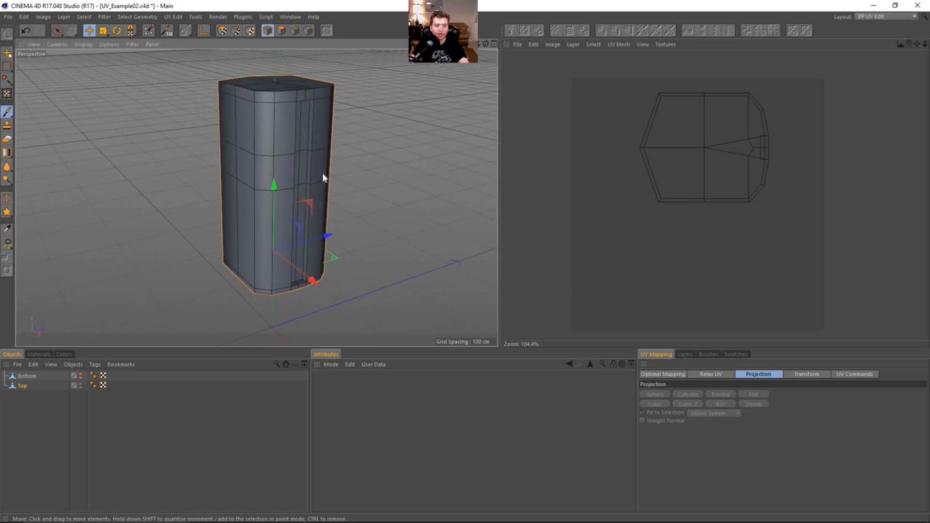
{"action": "middle_click", "coordinate": [334, 170]}
{"action": "middle_click", "coordinate": [341, 162]}
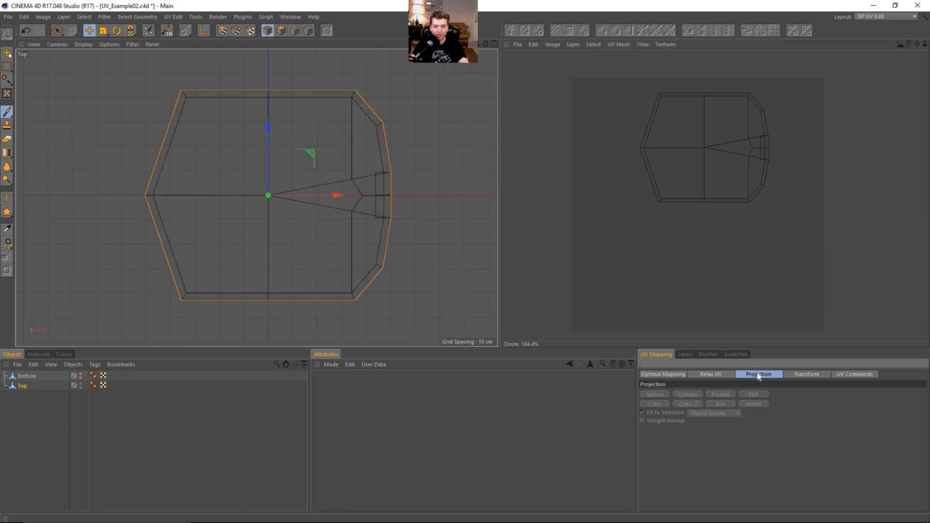
{"action": "left_click", "coordinate": [281, 31]}
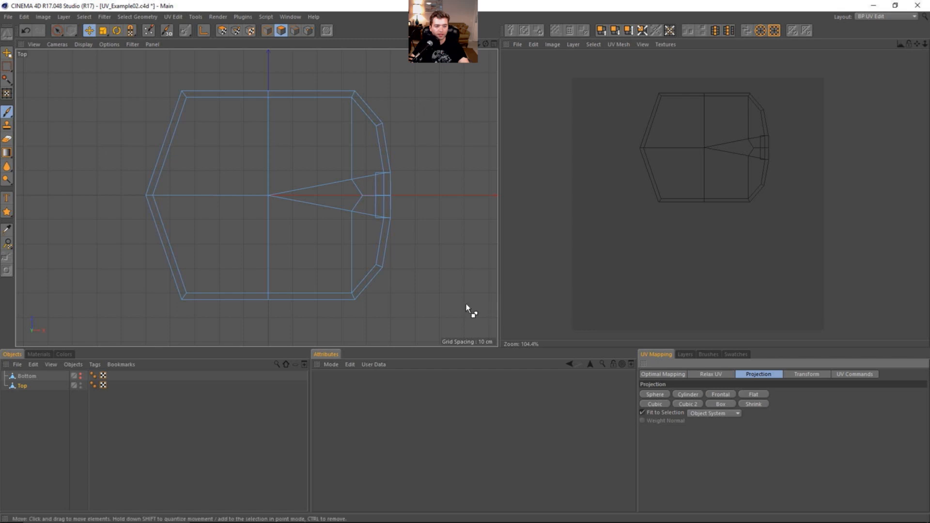
{"action": "key", "text": "ctrl+a"}
{"action": "left_click", "coordinate": [721, 395]}
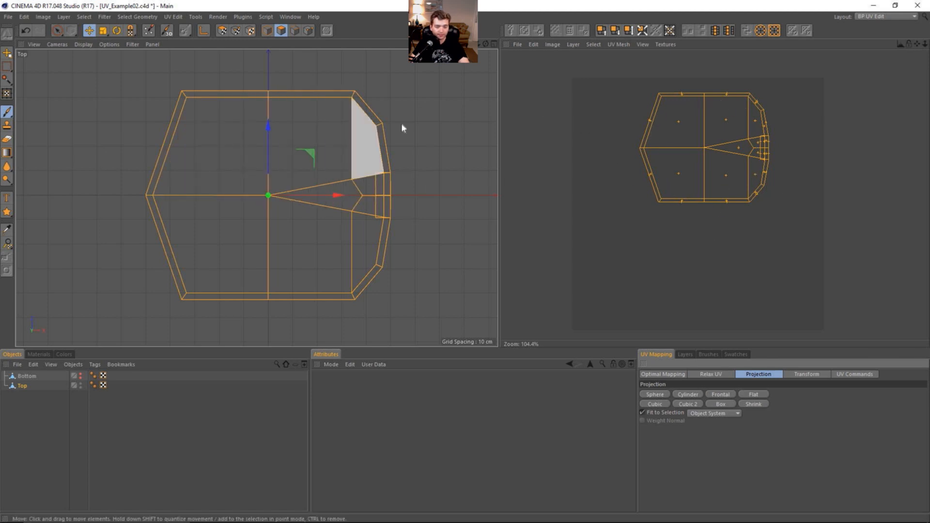
{"action": "middle_click", "coordinate": [417, 213]}
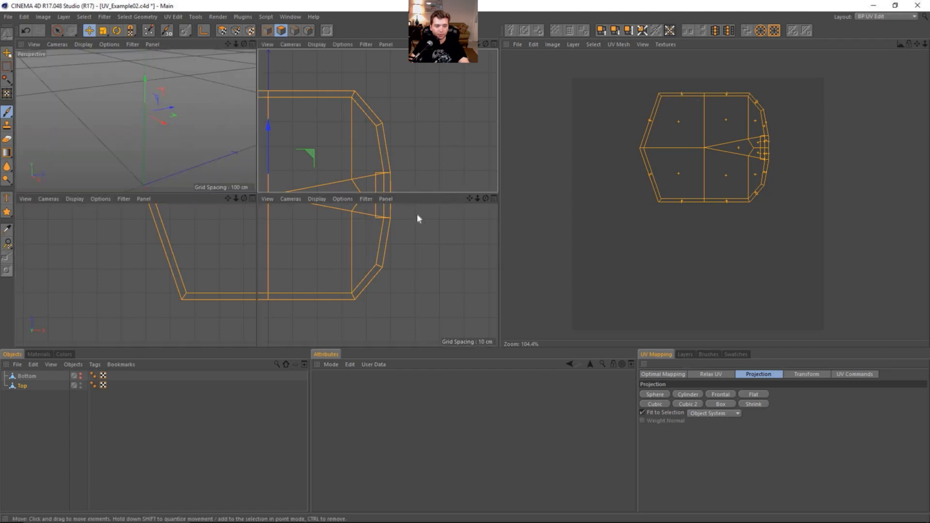
{"action": "middle_click", "coordinate": [211, 123]}
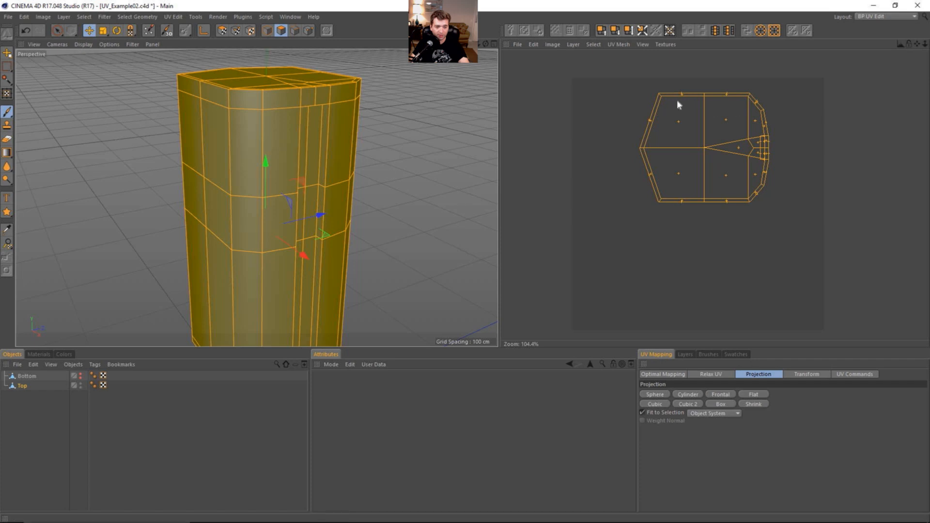
{"action": "scroll", "coordinate": [320, 150], "scroll_direction": "down", "scroll_amount": 5}
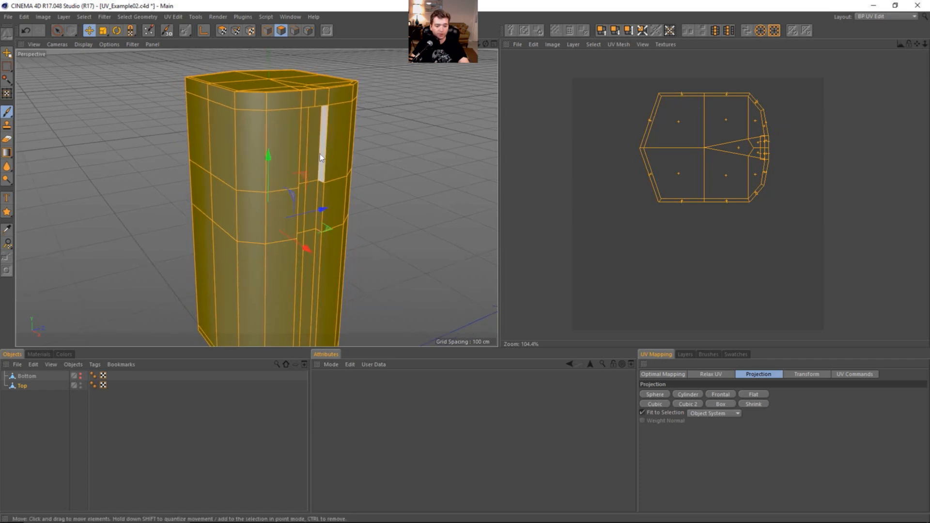
Step: Apply the Cubic 2 projection to the Top object's selected polygons to split its UVs into separate sides
{"action": "middle_click_drag", "start_coordinate": [337, 185], "coordinate": [316, 178], "text": "alt"}
{"action": "scroll", "coordinate": [275, 189], "scroll_direction": "up", "scroll_amount": 2}
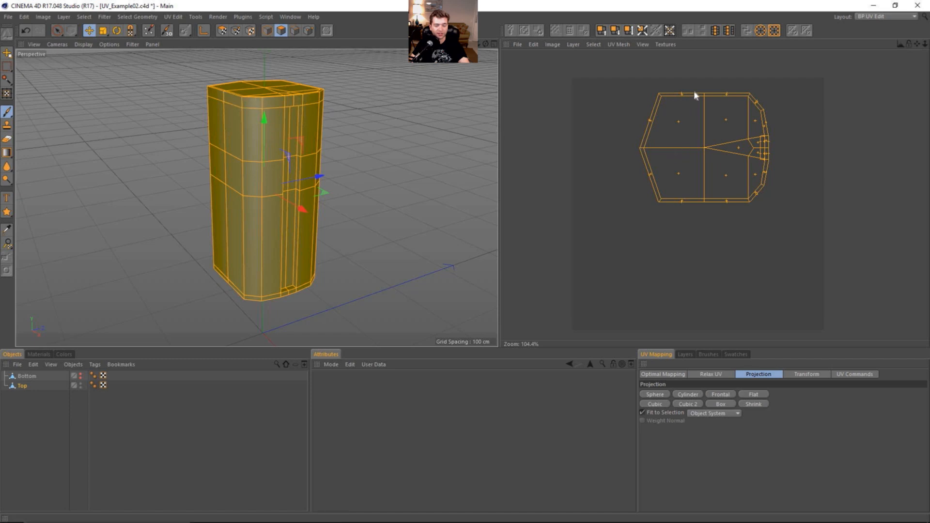
{"action": "left_click_drag", "start_coordinate": [237, 187], "coordinate": [262, 190], "text": "alt"}
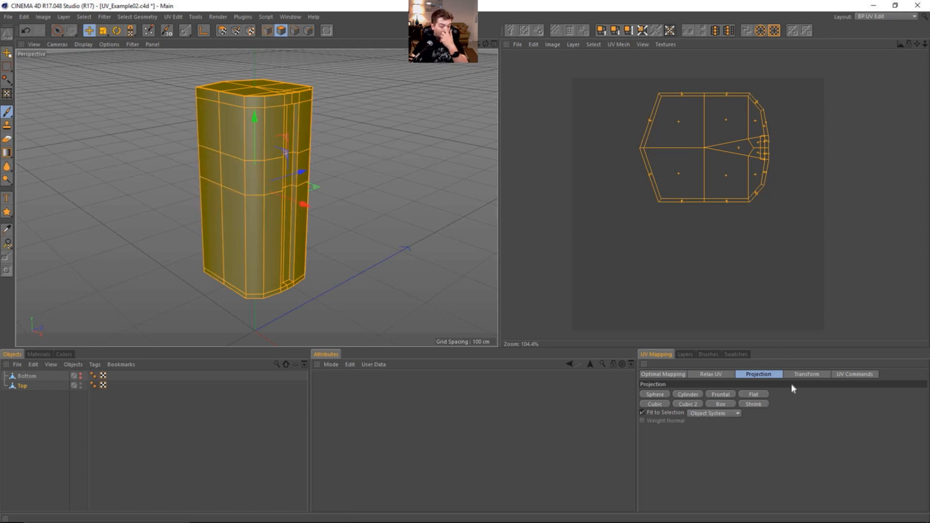
{"action": "left_click", "coordinate": [690, 406]}
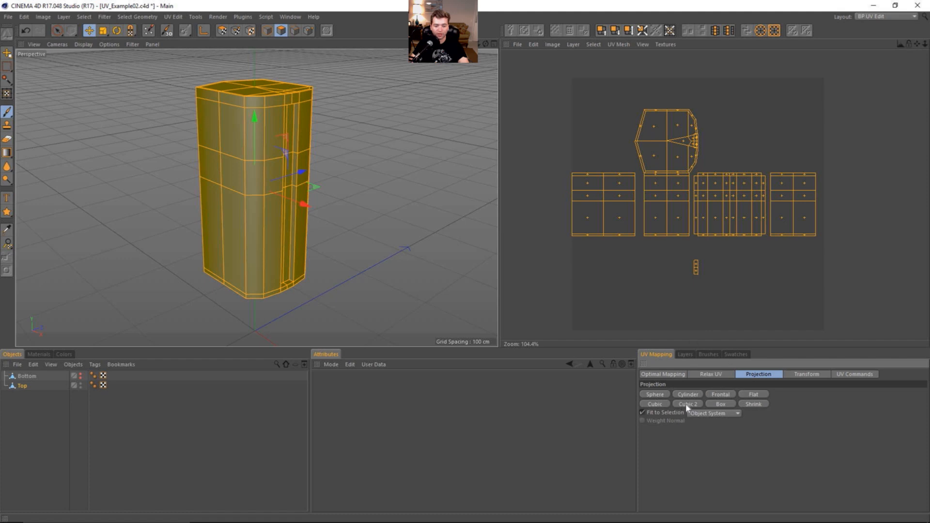
{"action": "scroll", "coordinate": [711, 317], "scroll_direction": "up", "scroll_amount": 4}
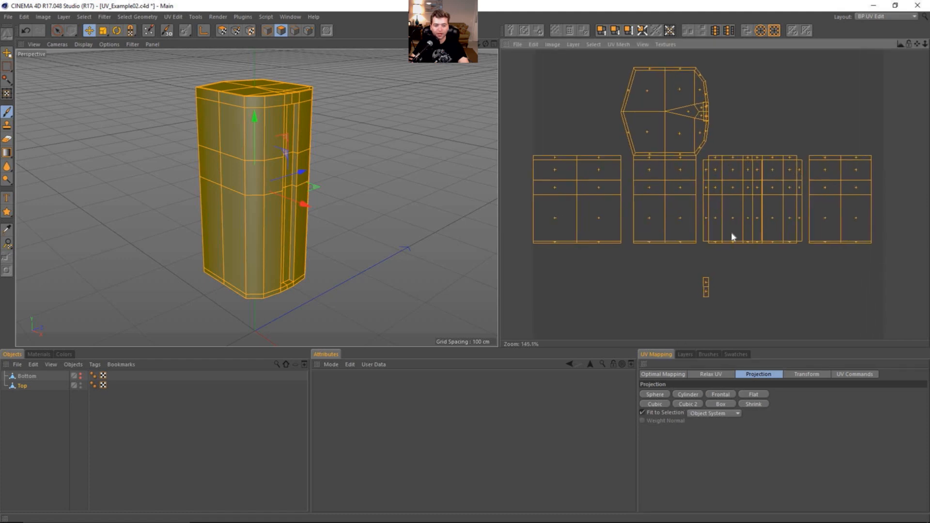
{"action": "scroll", "coordinate": [703, 209], "scroll_direction": "down", "scroll_amount": 1}
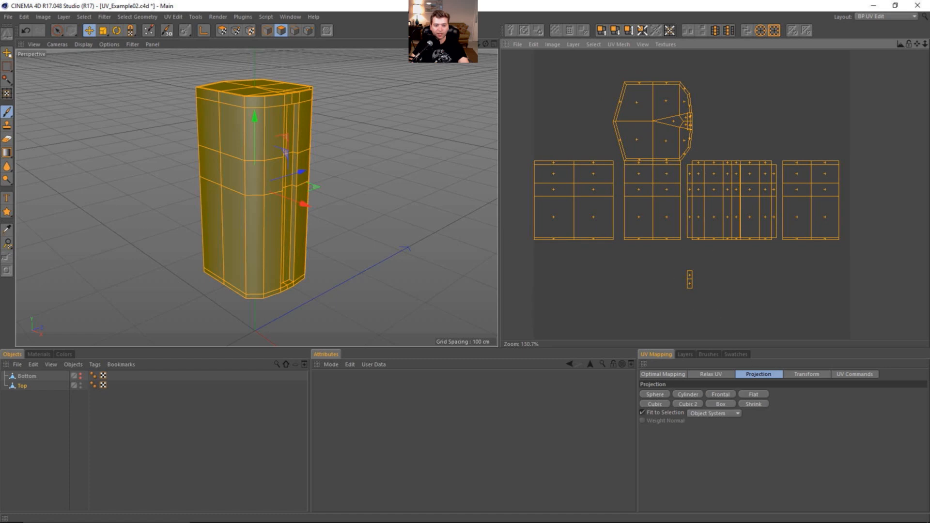
{"action": "scroll", "coordinate": [698, 248], "scroll_direction": "down", "scroll_amount": 1}
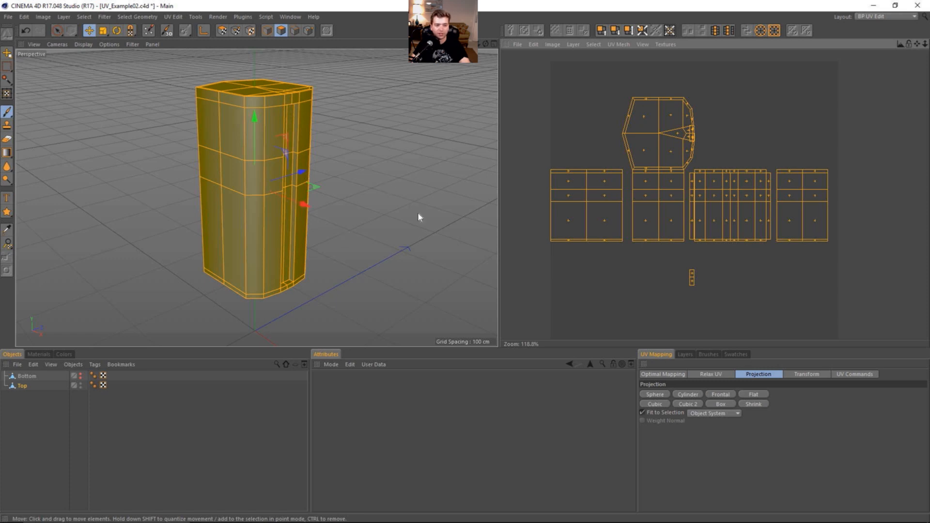
Step: Switch to UV polygon mode and use Live Selection to select the polygons of the flat side below its upper edge strip
{"action": "right_click_drag", "start_coordinate": [290, 198], "coordinate": [325, 199], "text": "alt"}
{"action": "left_click_drag", "start_coordinate": [325, 199], "coordinate": [361, 195], "text": "alt"}
{"action": "right_click_drag", "start_coordinate": [361, 194], "coordinate": [321, 176], "text": "alt"}
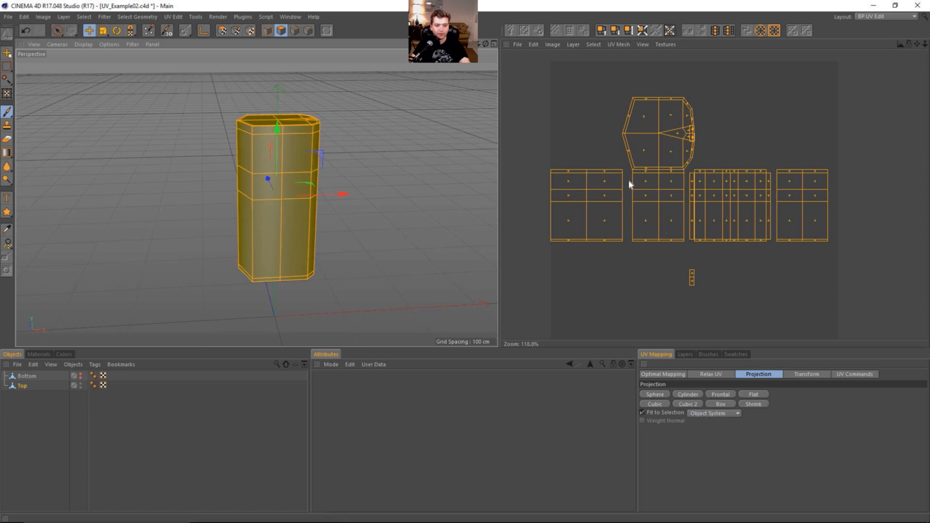
{"action": "left_click_drag", "start_coordinate": [315, 216], "coordinate": [395, 223], "text": "alt"}
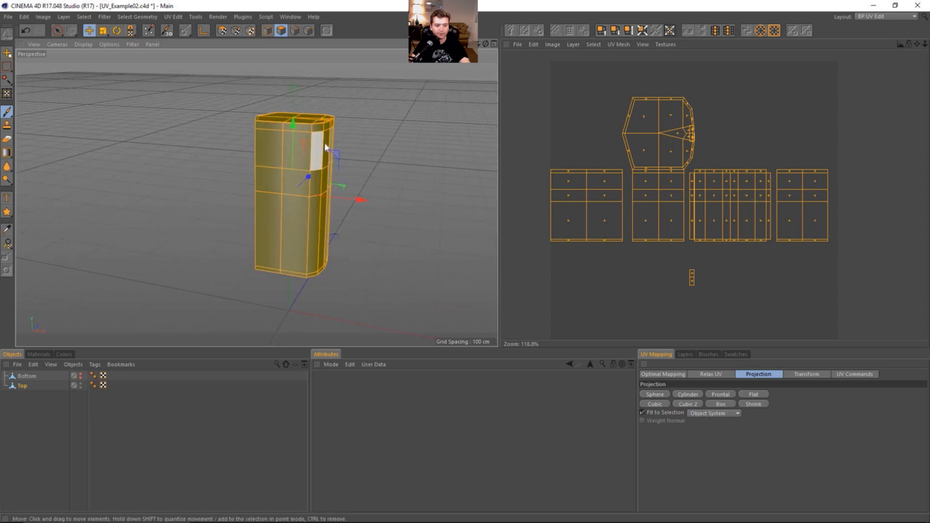
{"action": "left_click", "coordinate": [363, 144]}
{"action": "left_click", "coordinate": [222, 30]}
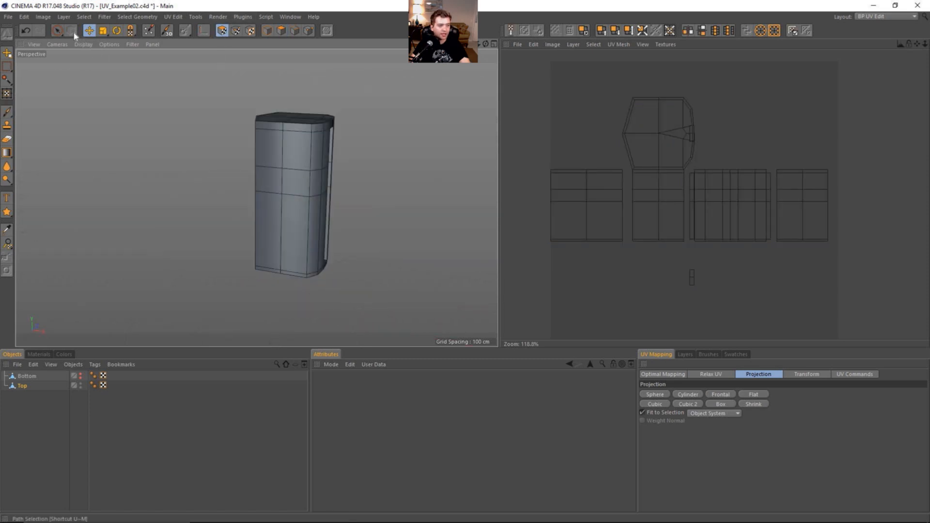
{"action": "left_click", "coordinate": [57, 30]}
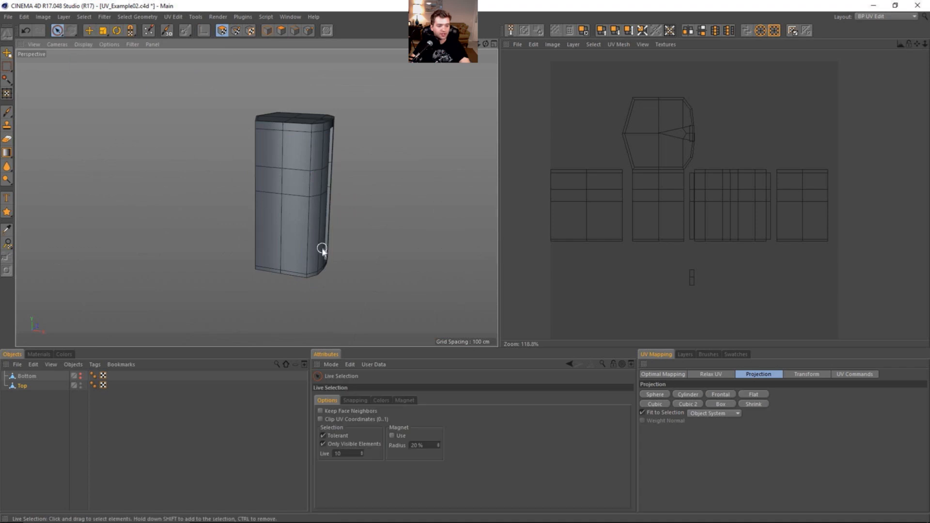
{"action": "mouse_move", "coordinate": [308, 175]}
{"action": "left_mouse_down"}
{"action": "mouse_move", "coordinate": [298, 164]}
{"action": "mouse_move", "coordinate": [270, 191]}
{"action": "mouse_move", "coordinate": [288, 242]}
{"action": "mouse_move", "coordinate": [286, 270]}
{"action": "left_mouse_up"}
{"action": "scroll", "coordinate": [315, 207], "scroll_direction": "up", "scroll_amount": 1}
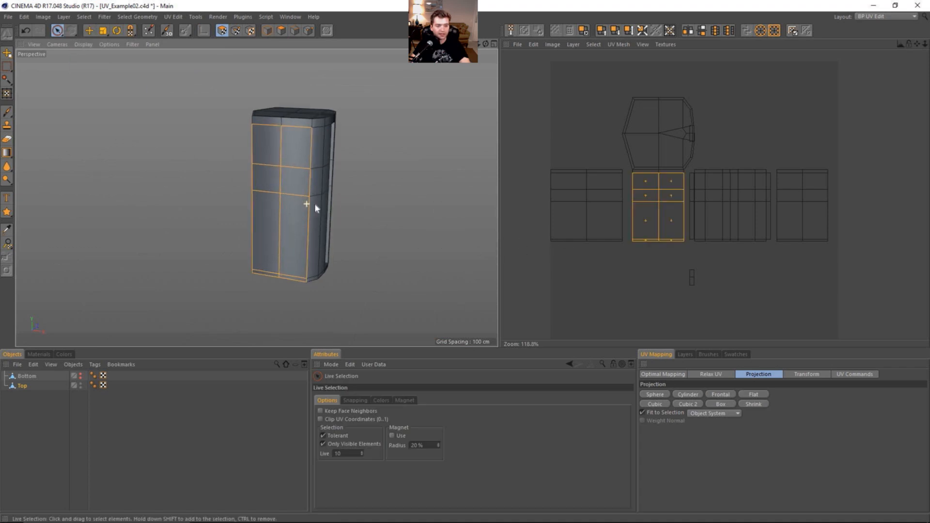
{"action": "left_click_drag", "start_coordinate": [314, 204], "coordinate": [327, 135], "text": "alt"}
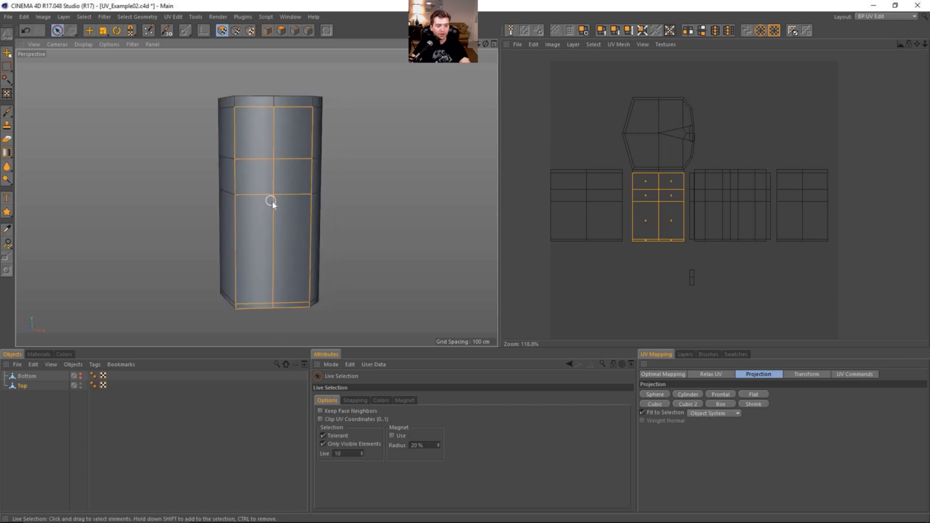
{"action": "scroll", "coordinate": [643, 153], "scroll_direction": "up", "scroll_amount": 5}
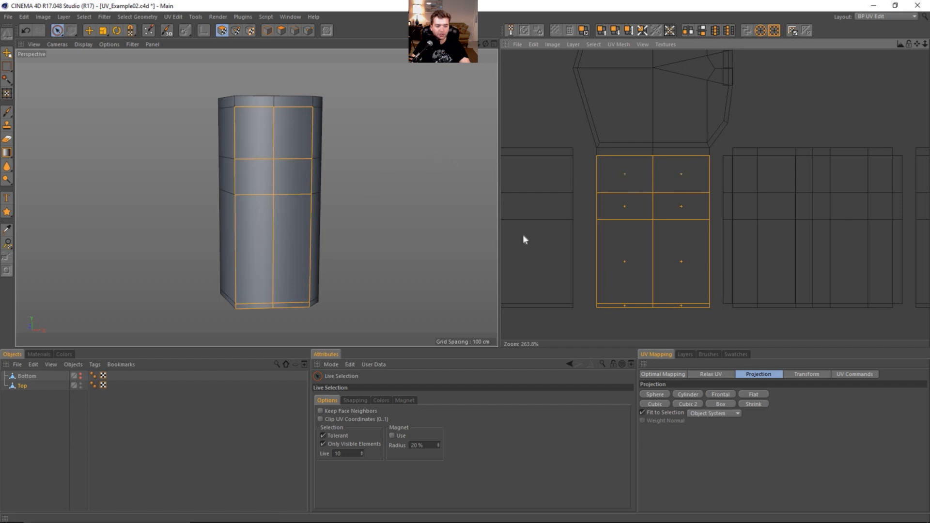
Step: Add the flat side's upper edge strip and the entire cap island to the polygon selection
{"action": "left_click_drag", "start_coordinate": [257, 112], "coordinate": [226, 155], "text": "alt"}
{"action": "scroll", "coordinate": [285, 109], "scroll_direction": "up", "scroll_amount": 3}
{"action": "mouse_move", "coordinate": [297, 108]}
{"action": "left_mouse_down", "text": "shift"}
{"action": "mouse_move", "coordinate": [277, 82]}
{"action": "mouse_move", "coordinate": [338, 79]}
{"action": "mouse_move", "coordinate": [291, 56]}
{"action": "left_mouse_up", "text": "shift"}
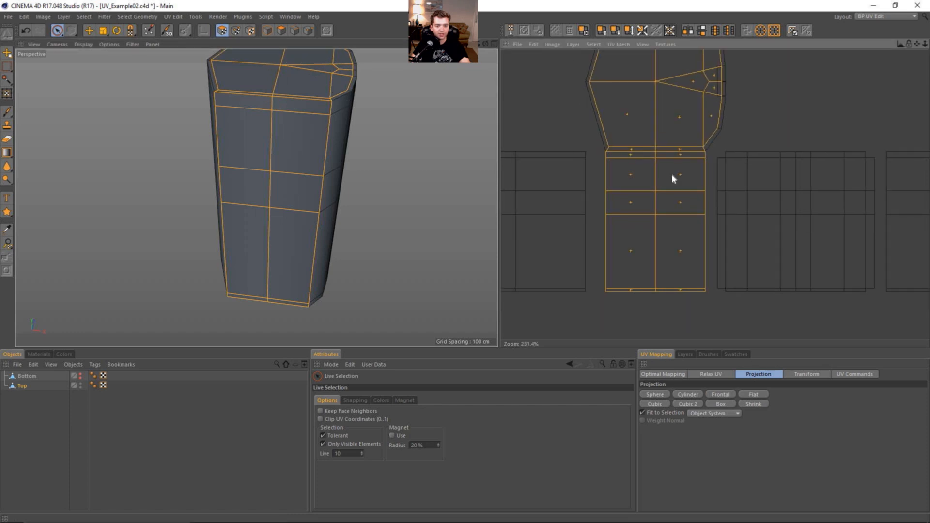
{"action": "scroll", "coordinate": [671, 173], "scroll_direction": "down", "scroll_amount": 1}
{"action": "mouse_move", "coordinate": [702, 92]}
{"action": "left_mouse_down", "text": "shift"}
{"action": "mouse_move", "coordinate": [592, 73]}
{"action": "mouse_move", "coordinate": [594, 183]}
{"action": "left_mouse_up", "text": "shift"}
Step: Examine the Top object from all sides to see where the selected cap island's polygons lie, including the groove's lower ledge
{"action": "mouse_move", "coordinate": [349, 114]}
{"action": "left_mouse_down", "text": "alt"}
{"action": "mouse_move", "coordinate": [257, 170]}
{"action": "mouse_move", "coordinate": [225, 158]}
{"action": "mouse_move", "coordinate": [368, 209]}
{"action": "left_mouse_up", "text": "alt"}
{"action": "middle_click_drag", "start_coordinate": [368, 209], "coordinate": [363, 128], "text": "alt"}
{"action": "scroll", "coordinate": [640, 213], "scroll_direction": "down", "scroll_amount": 5}
{"action": "scroll", "coordinate": [692, 249], "scroll_direction": "down", "scroll_amount": 2}
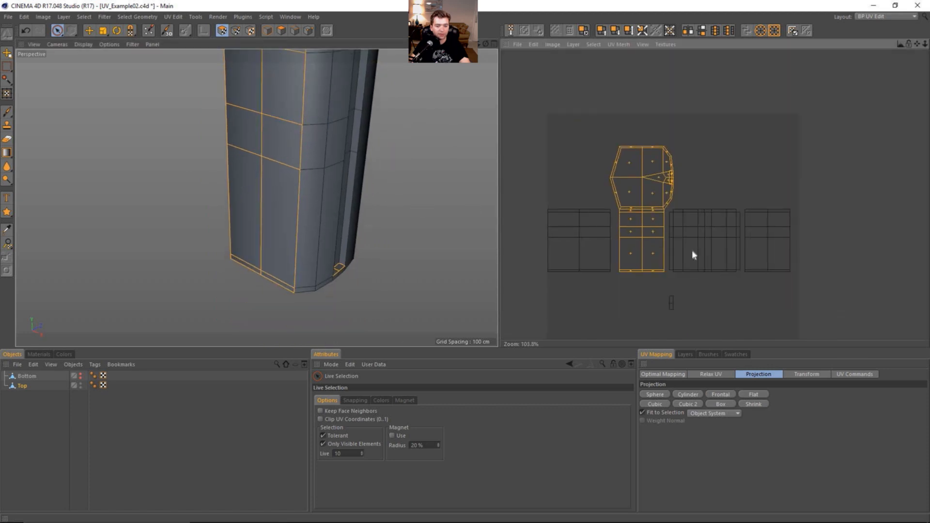
{"action": "left_click_drag", "start_coordinate": [394, 249], "coordinate": [333, 255], "text": "alt"}
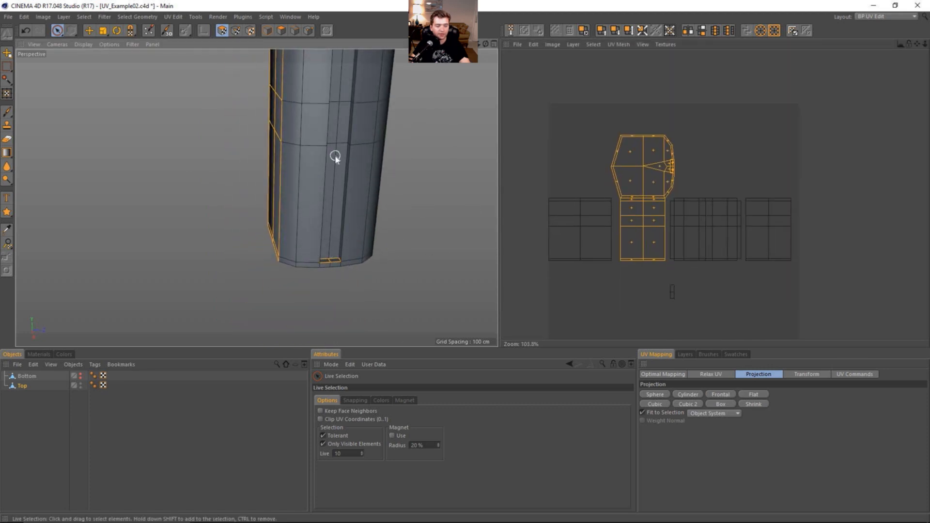
{"action": "middle_click_drag", "start_coordinate": [336, 155], "coordinate": [319, 282], "text": "alt"}
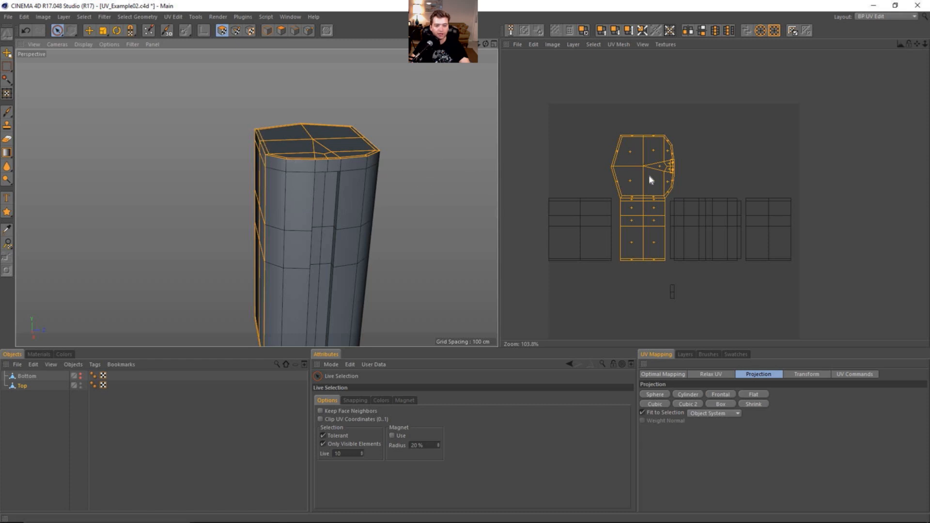
{"action": "right_click_drag", "start_coordinate": [285, 156], "coordinate": [323, 158], "text": "alt"}
{"action": "left_click_drag", "start_coordinate": [324, 159], "coordinate": [385, 187], "text": "alt"}
{"action": "middle_click_drag", "start_coordinate": [385, 187], "coordinate": [344, 161], "text": "alt"}
{"action": "right_click_drag", "start_coordinate": [344, 160], "coordinate": [310, 140], "text": "alt"}
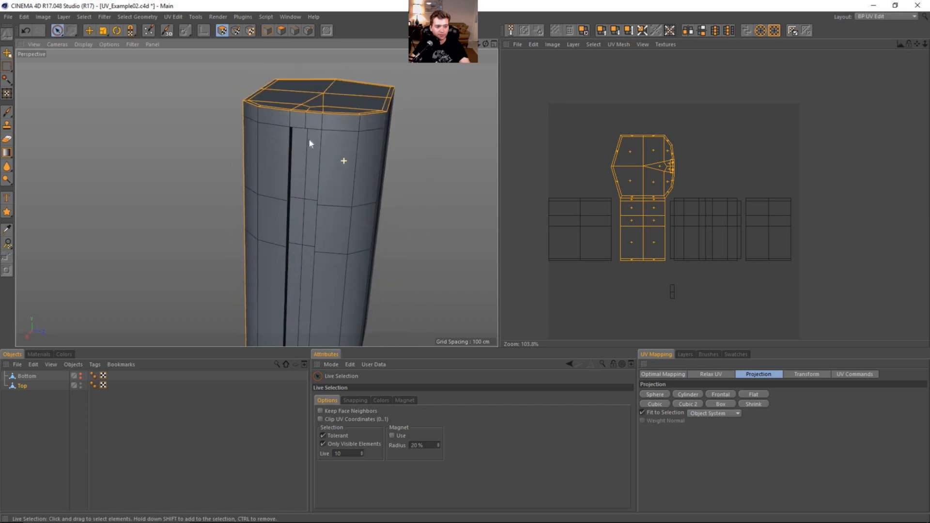
{"action": "left_click_drag", "start_coordinate": [310, 140], "coordinate": [345, 117], "text": "alt"}
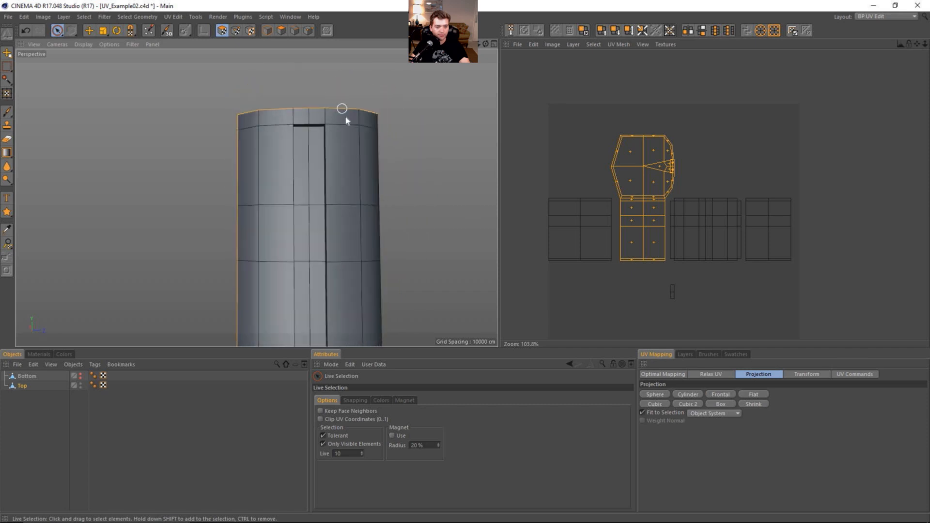
{"action": "middle_click_drag", "start_coordinate": [391, 248], "coordinate": [380, 137], "text": "alt"}
{"action": "right_click_drag", "start_coordinate": [304, 272], "coordinate": [337, 291], "text": "alt"}
{"action": "left_click_drag", "start_coordinate": [337, 291], "coordinate": [339, 347], "text": "alt"}
{"action": "middle_click_drag", "start_coordinate": [339, 348], "coordinate": [305, 199], "text": "alt"}
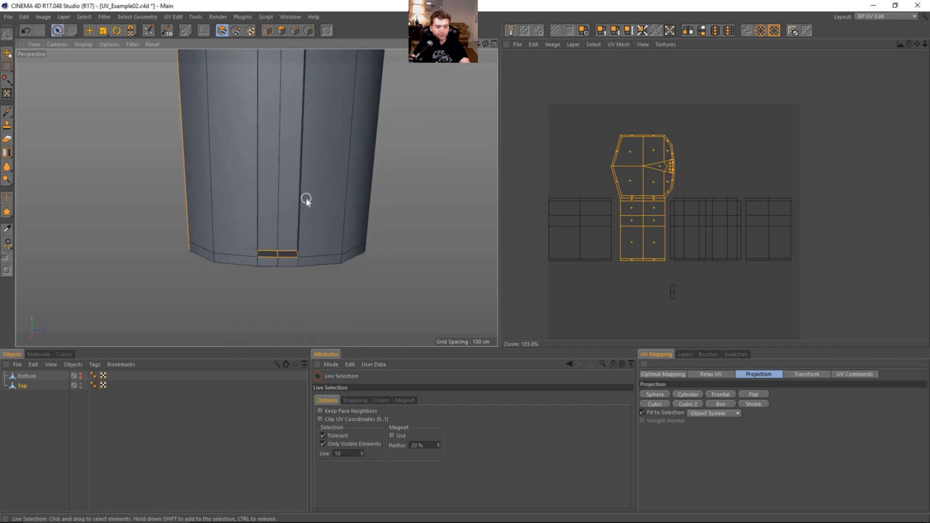
{"action": "left_click_drag", "start_coordinate": [303, 232], "coordinate": [268, 246], "text": "alt"}
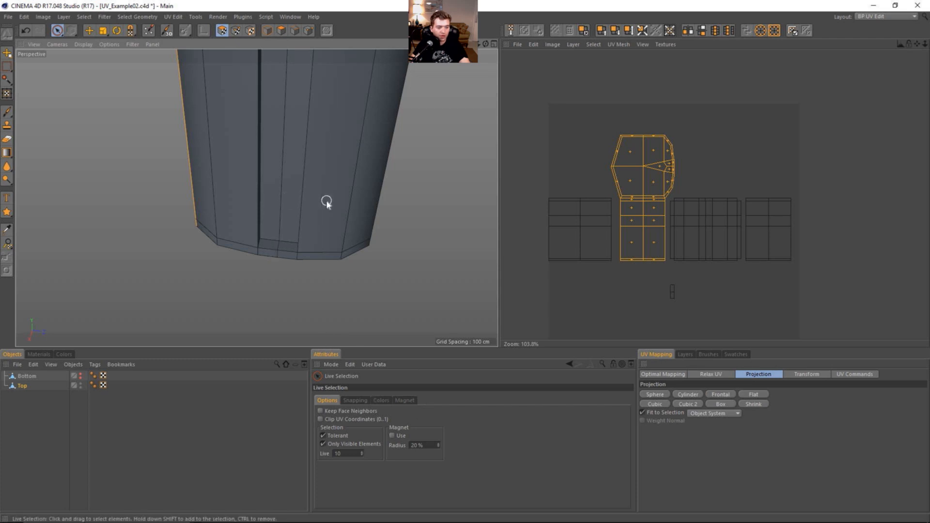
{"action": "right_click_drag", "start_coordinate": [301, 197], "coordinate": [252, 192], "text": "alt"}
{"action": "middle_click_drag", "start_coordinate": [254, 184], "coordinate": [280, 237], "text": "alt"}
{"action": "left_click_drag", "start_coordinate": [280, 237], "coordinate": [315, 218], "text": "alt"}
{"action": "right_click_drag", "start_coordinate": [315, 218], "coordinate": [275, 214], "text": "alt"}
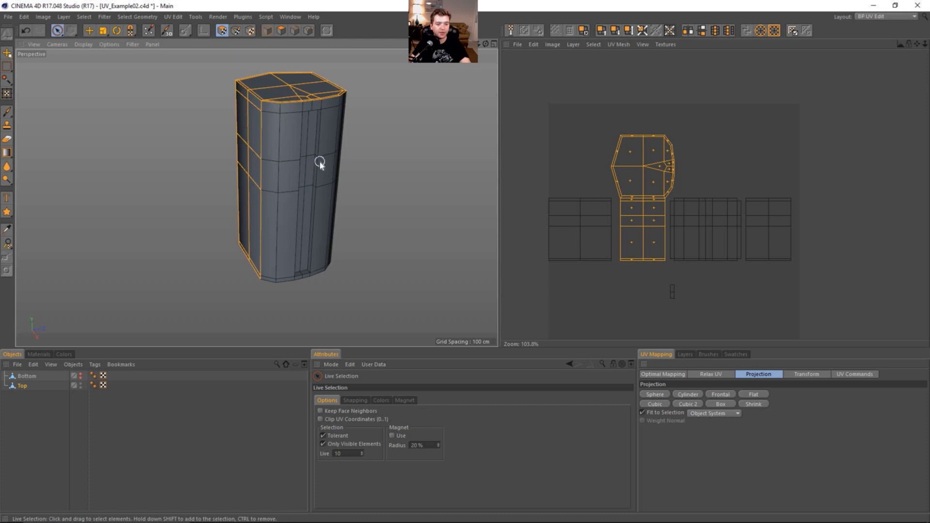
Step: Select the two small rim polygons above the groove, adding the groove's ceiling and uppermost inner polygons
{"action": "scroll", "coordinate": [674, 176], "scroll_direction": "up", "scroll_amount": 5}
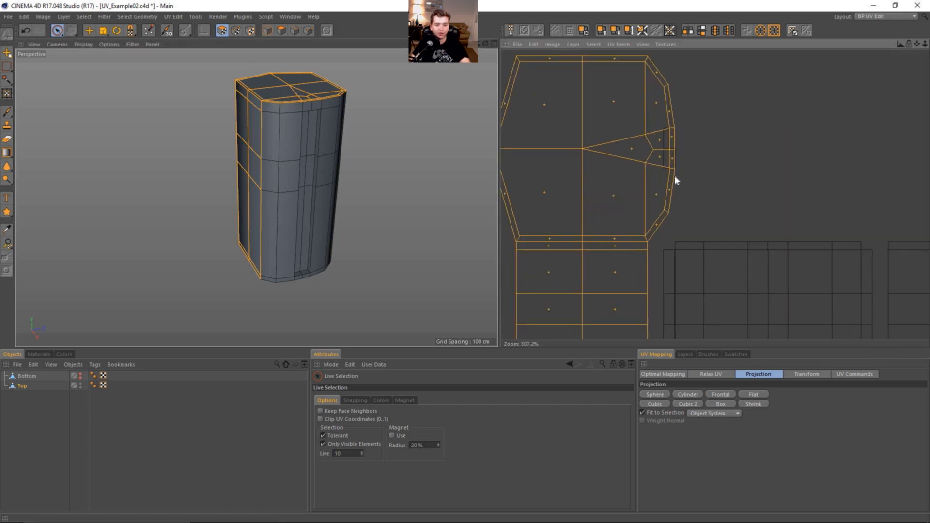
{"action": "scroll", "coordinate": [674, 175], "scroll_direction": "up", "scroll_amount": 3}
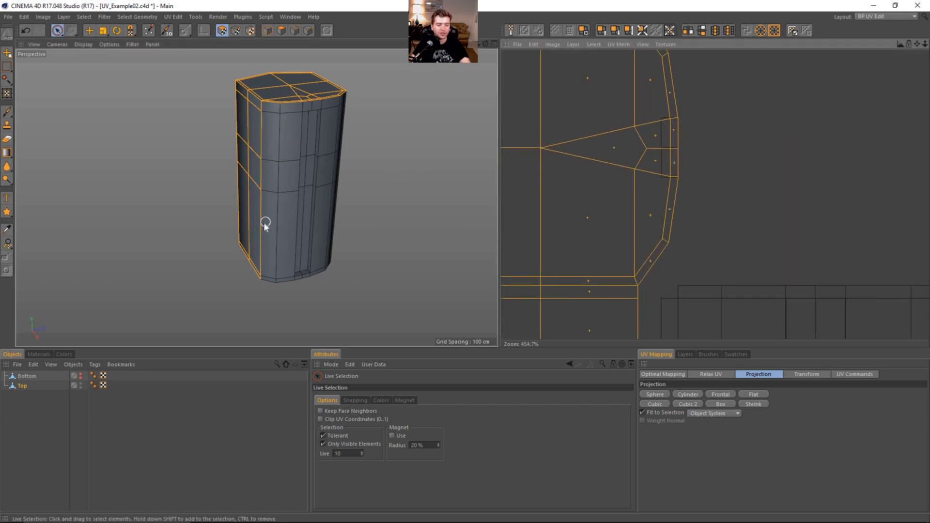
{"action": "right_click_drag", "start_coordinate": [319, 286], "coordinate": [367, 290], "text": "alt"}
{"action": "right_click_drag", "start_coordinate": [296, 244], "coordinate": [267, 223], "text": "alt"}
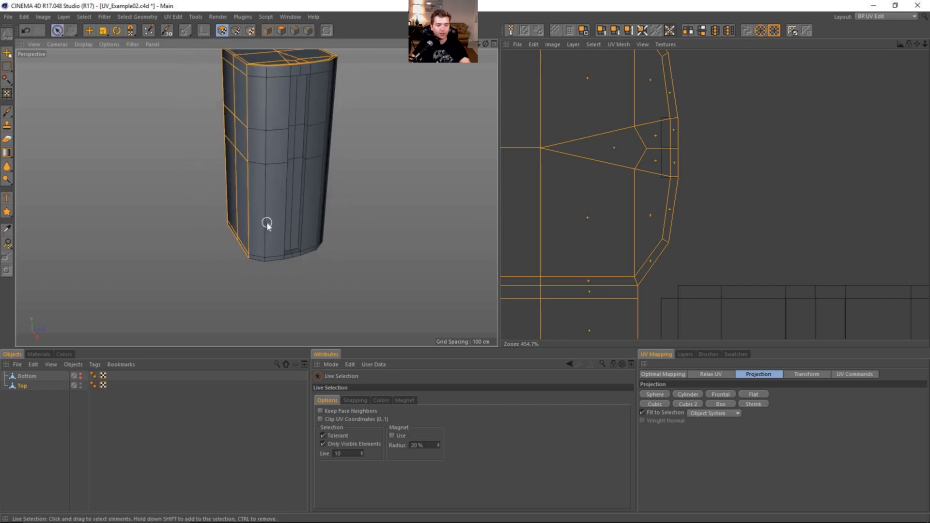
{"action": "middle_click_drag", "start_coordinate": [324, 156], "coordinate": [305, 229], "text": "alt"}
{"action": "right_click_drag", "start_coordinate": [283, 139], "coordinate": [340, 141], "text": "alt"}
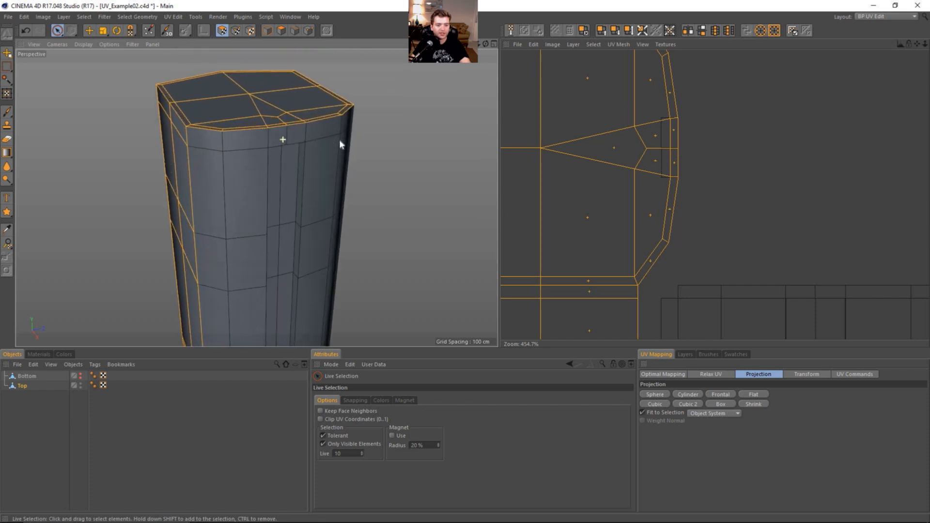
{"action": "left_click_drag", "start_coordinate": [339, 139], "coordinate": [249, 129], "text": "alt"}
{"action": "left_click", "coordinate": [283, 129]}
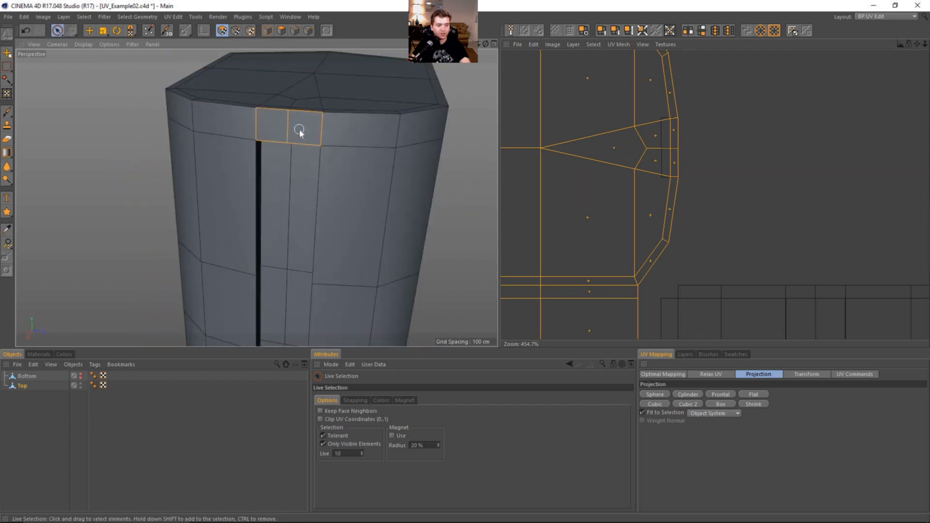
{"action": "left_click_drag", "start_coordinate": [293, 150], "coordinate": [318, 95], "text": "alt"}
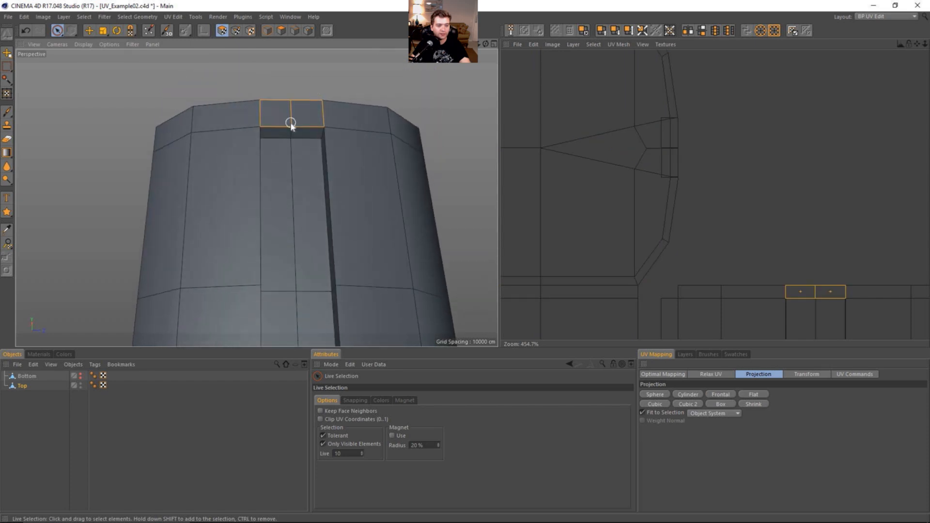
{"action": "left_click_drag", "start_coordinate": [280, 143], "coordinate": [297, 153], "text": "shift"}
Step: Extend the selection down the groove's inner polygons to its lower ledge and locate them in the UV layout
{"action": "right_click_drag", "start_coordinate": [296, 220], "coordinate": [231, 222], "text": "alt"}
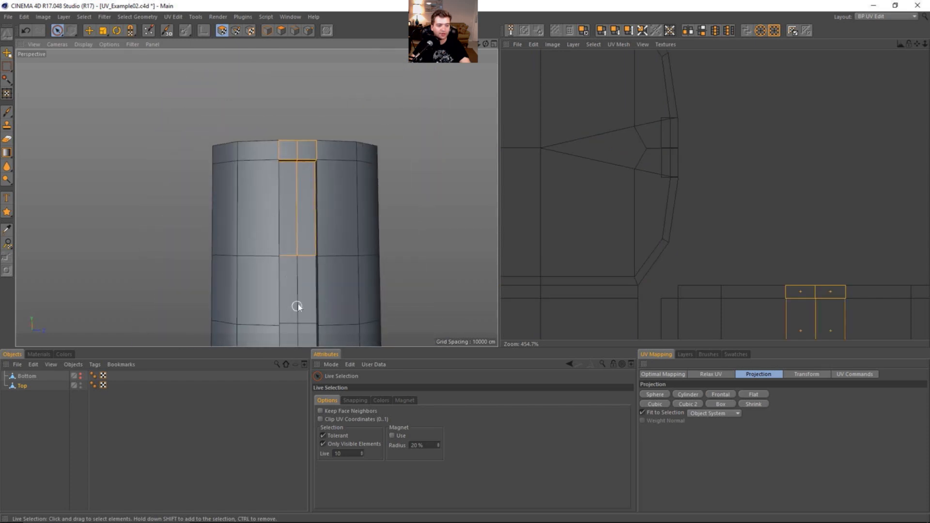
{"action": "middle_click_drag", "start_coordinate": [298, 304], "coordinate": [291, 95], "text": "alt"}
{"action": "mouse_move", "coordinate": [292, 93]}
{"action": "left_mouse_down", "text": "shift"}
{"action": "mouse_move", "coordinate": [302, 137]}
{"action": "mouse_move", "coordinate": [292, 196]}
{"action": "left_mouse_up", "text": "shift"}
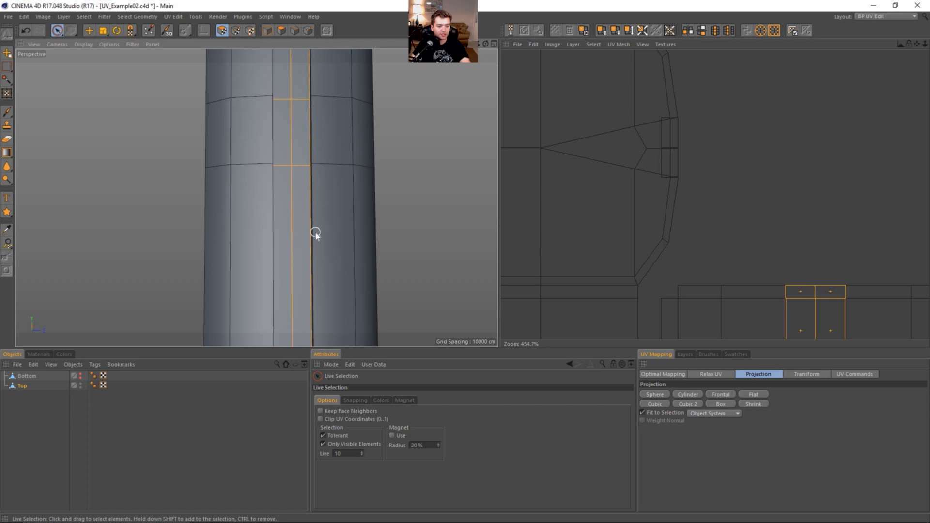
{"action": "middle_click_drag", "start_coordinate": [316, 232], "coordinate": [267, 115], "text": "alt"}
{"action": "left_click_drag", "start_coordinate": [266, 199], "coordinate": [256, 259], "text": "alt"}
{"action": "right_click_drag", "start_coordinate": [254, 258], "coordinate": [266, 250], "text": "alt"}
{"action": "left_click", "coordinate": [278, 256], "text": "shift"}
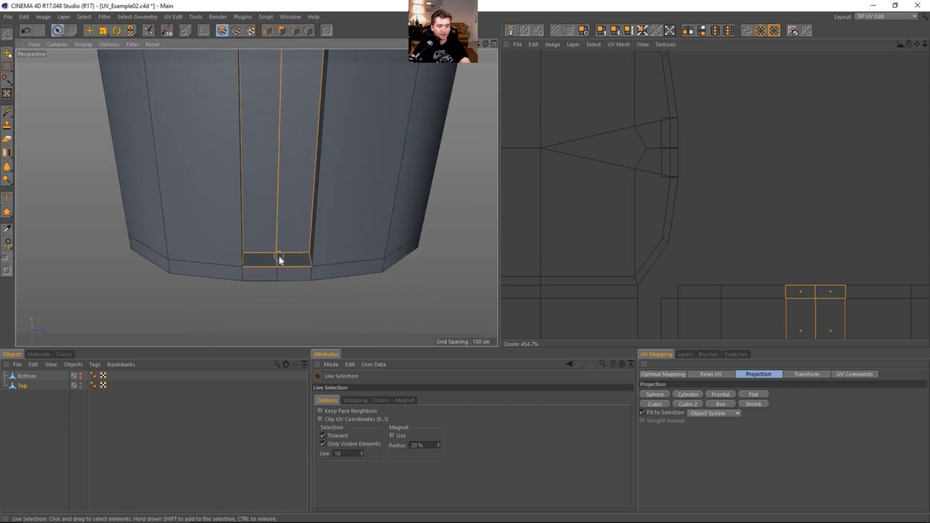
{"action": "right_click_drag", "start_coordinate": [651, 190], "coordinate": [600, 195], "text": "alt"}
{"action": "middle_click_drag", "start_coordinate": [705, 338], "coordinate": [687, 296], "text": "alt"}
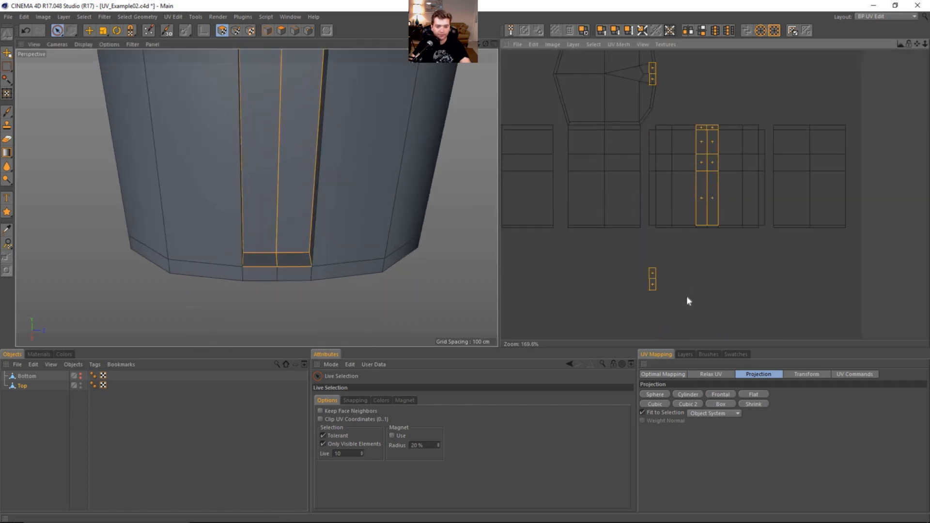
{"action": "middle_click_drag", "start_coordinate": [648, 233], "coordinate": [648, 244], "text": "alt"}
Step: Select only the groove's ceiling and its two uppermost inner polygons
{"action": "right_click_drag", "start_coordinate": [382, 165], "coordinate": [362, 149], "text": "alt"}
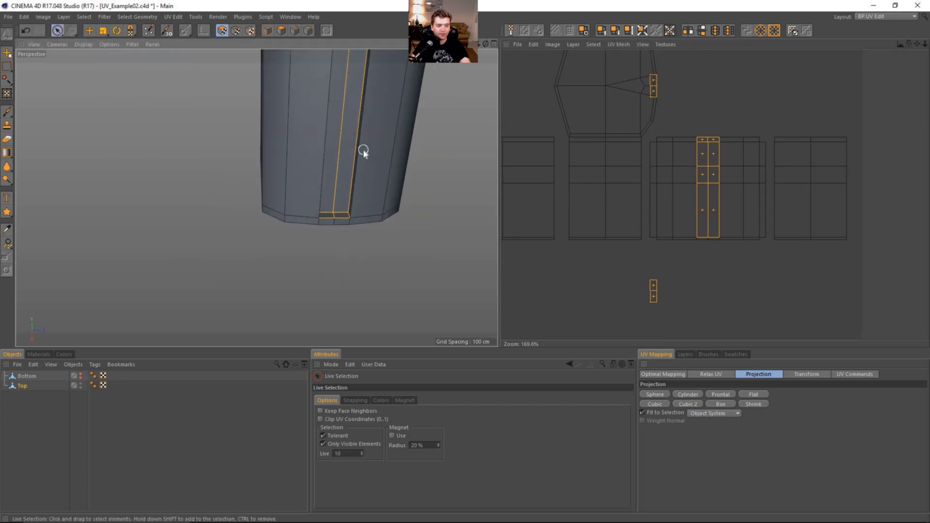
{"action": "middle_click_drag", "start_coordinate": [358, 61], "coordinate": [313, 256], "text": "alt"}
{"action": "left_click_drag", "start_coordinate": [317, 130], "coordinate": [318, 58], "text": "alt"}
{"action": "left_click", "coordinate": [307, 124]}
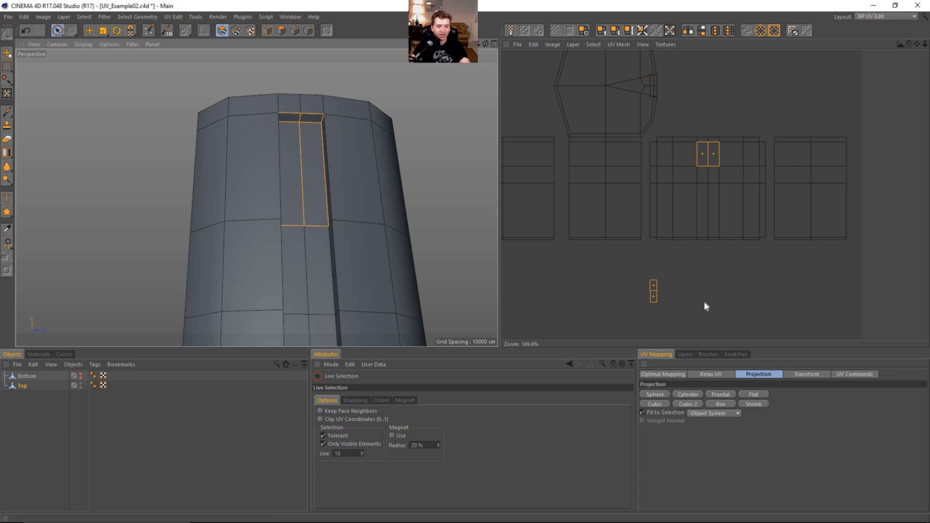
{"action": "left_click_drag", "start_coordinate": [334, 162], "coordinate": [307, 146], "text": "alt"}
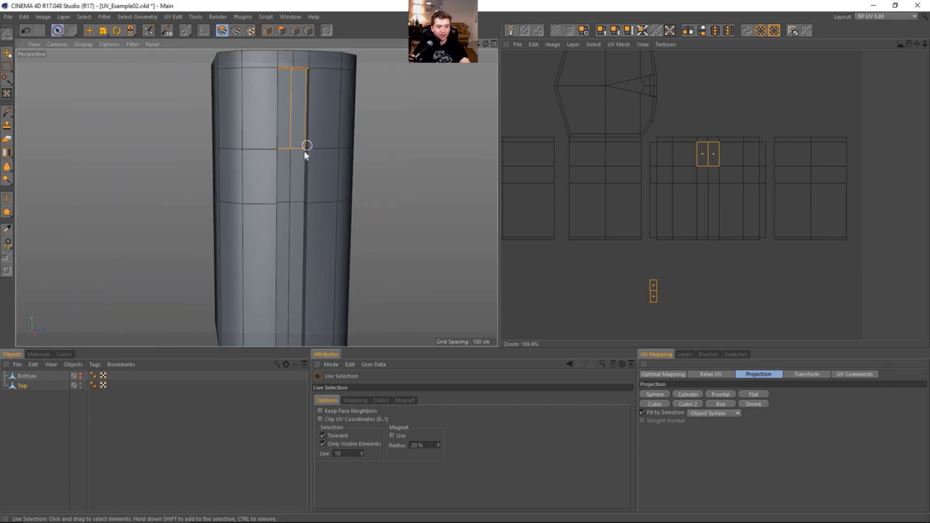
Step: Locate the groove's four lower inner polygons in the UV layout, and select only the two polygons of its lower ledge
{"action": "left_click_drag", "start_coordinate": [289, 192], "coordinate": [290, 221]}
{"action": "middle_click_drag", "start_coordinate": [320, 262], "coordinate": [347, 179], "text": "alt"}
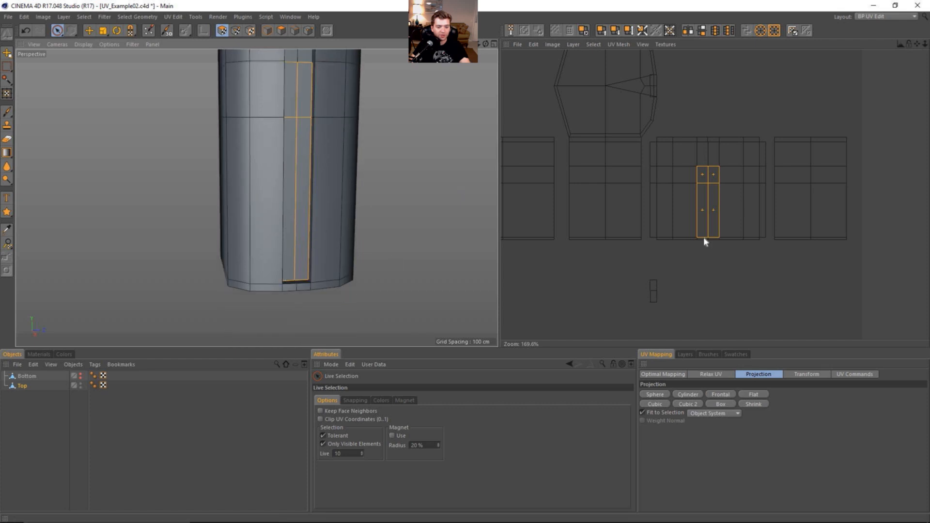
{"action": "scroll", "coordinate": [324, 281], "scroll_direction": "up", "scroll_amount": 3}
{"action": "left_click_drag", "start_coordinate": [260, 286], "coordinate": [276, 295], "text": "alt"}
{"action": "right_click_drag", "start_coordinate": [276, 296], "coordinate": [289, 295], "text": "alt"}
{"action": "left_click_drag", "start_coordinate": [287, 292], "coordinate": [243, 287]}
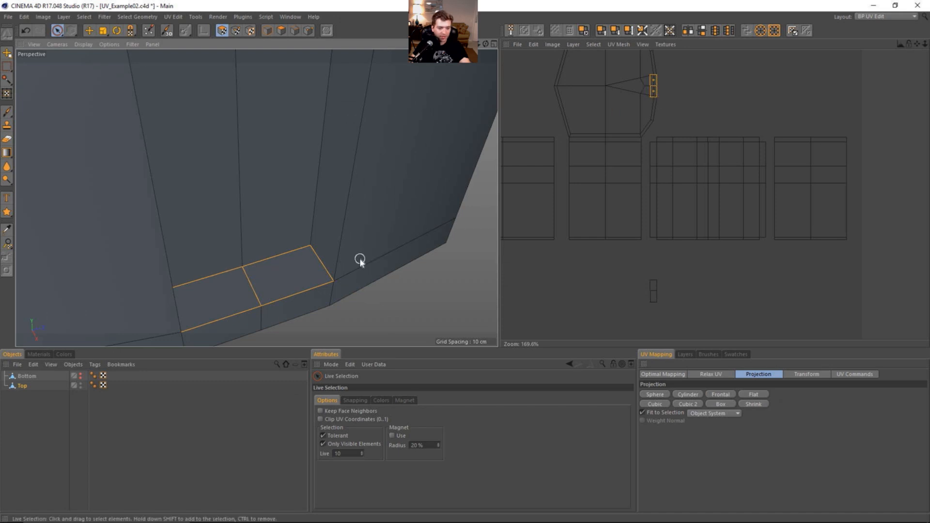
Step: Examine where the two selected lower ledge polygons sit on the model and how they overlap the cap island in the UV layout
{"action": "right_click_drag", "start_coordinate": [241, 244], "coordinate": [198, 245], "text": "alt"}
{"action": "right_click_drag", "start_coordinate": [326, 231], "coordinate": [228, 234], "text": "alt"}
{"action": "middle_click_drag", "start_coordinate": [393, 216], "coordinate": [381, 270], "text": "alt"}
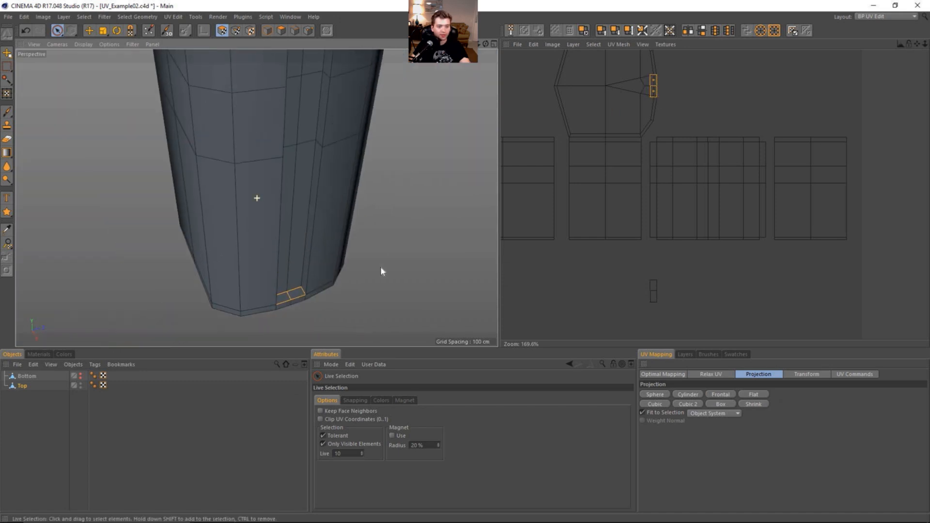
{"action": "right_click_drag", "start_coordinate": [348, 245], "coordinate": [299, 239], "text": "alt"}
{"action": "right_click_drag", "start_coordinate": [353, 197], "coordinate": [360, 195], "text": "alt"}
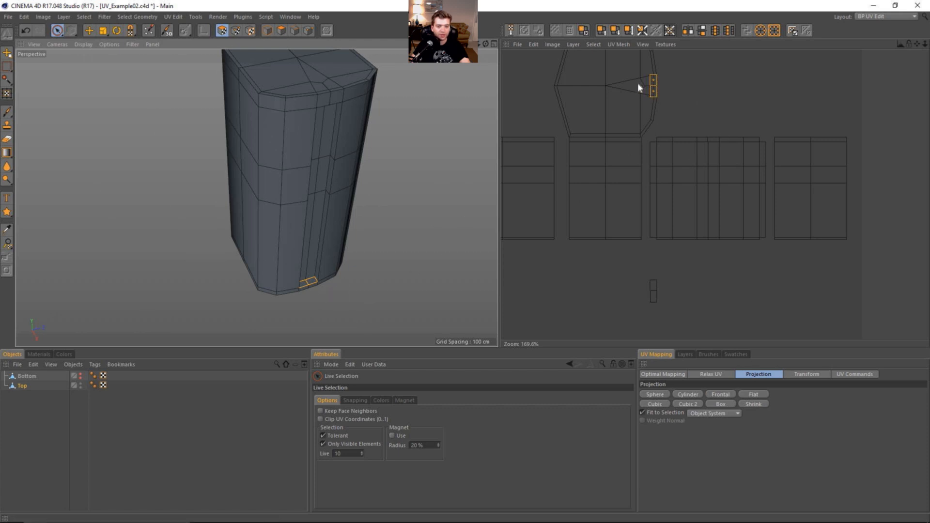
{"action": "scroll", "coordinate": [656, 87], "scroll_direction": "up", "scroll_amount": 5}
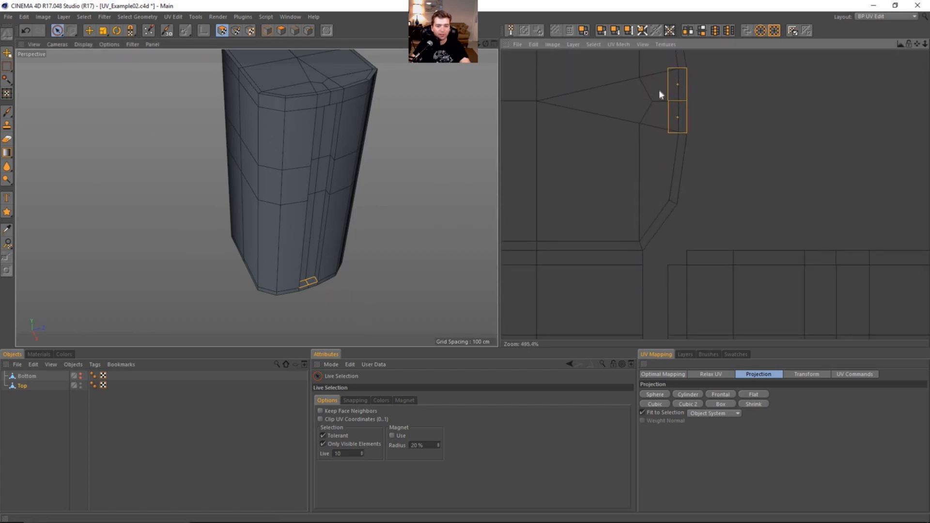
{"action": "right_click_drag", "start_coordinate": [367, 142], "coordinate": [276, 166], "text": "alt"}
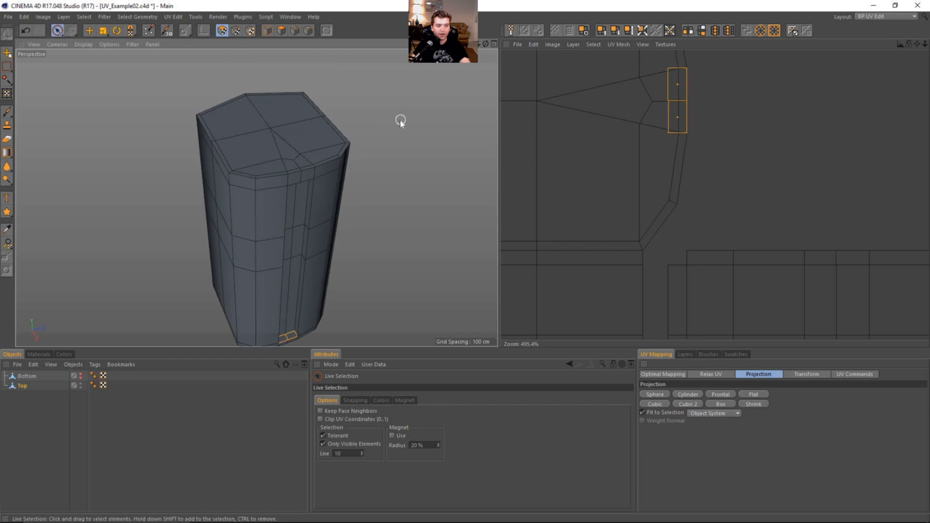
{"action": "scroll", "coordinate": [778, 191], "scroll_direction": "down", "scroll_amount": 5}
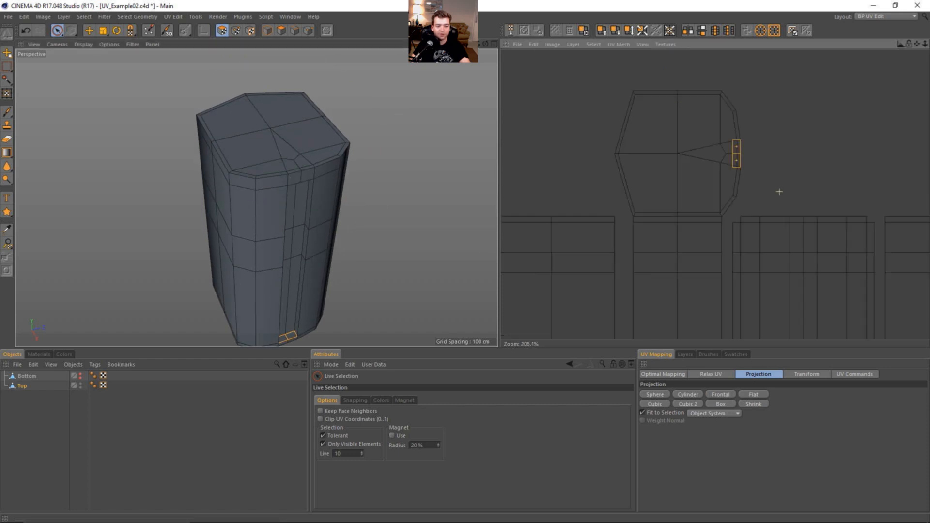
Step: Move the lower ledge's UVs out of the cap island to just beside the small ceiling island, and return to Live Selection
{"action": "middle_click_drag", "start_coordinate": [672, 95], "coordinate": [679, 109], "text": "alt"}
{"action": "key", "text": "e"}
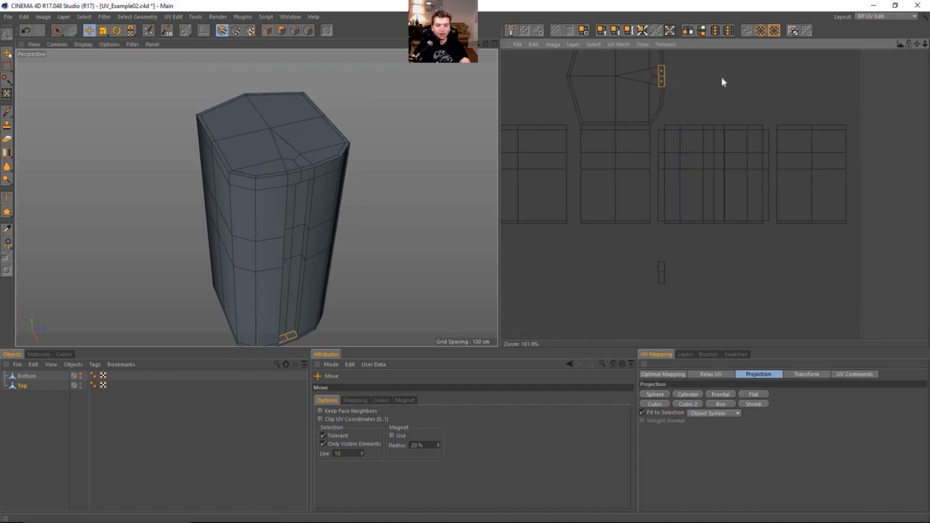
{"action": "left_click_drag", "start_coordinate": [664, 78], "coordinate": [693, 274]}
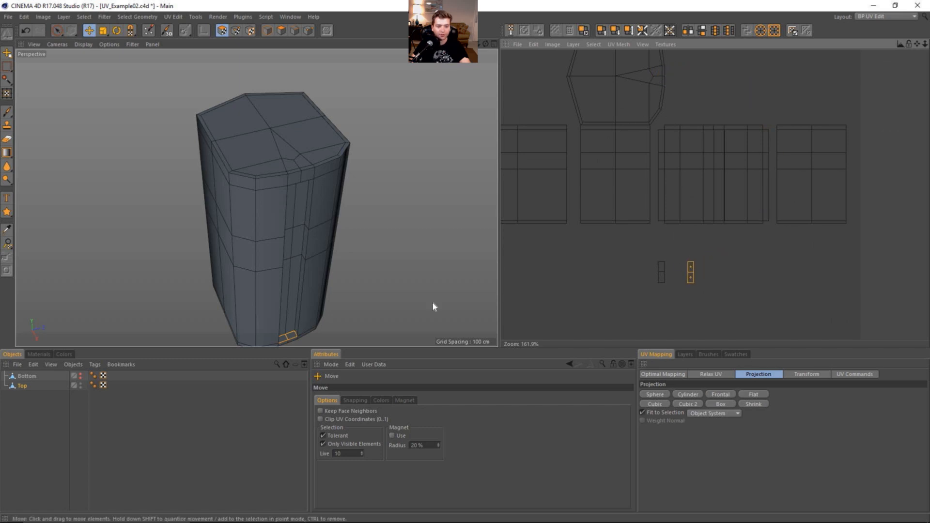
{"action": "key", "text": "space"}
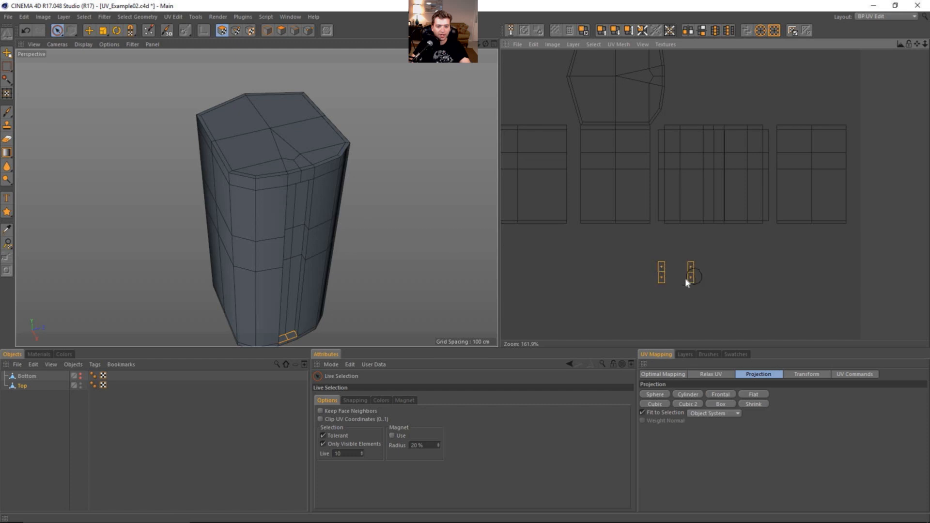
Step: Select the groove's two uppermost inner polygons, the uppermost side wall polygon on either side, and its ceiling
{"action": "left_click_drag", "start_coordinate": [351, 267], "coordinate": [291, 292], "text": "alt"}
{"action": "mouse_move", "coordinate": [303, 118]}
{"action": "left_mouse_down", "text": "alt"}
{"action": "mouse_move", "coordinate": [231, 103]}
{"action": "mouse_move", "coordinate": [298, 114]}
{"action": "left_mouse_up", "text": "alt"}
{"action": "right_click_drag", "start_coordinate": [283, 145], "coordinate": [343, 145], "text": "alt"}
{"action": "left_click_drag", "start_coordinate": [344, 145], "coordinate": [263, 137], "text": "alt"}
{"action": "left_click", "coordinate": [271, 83], "text": "shift"}
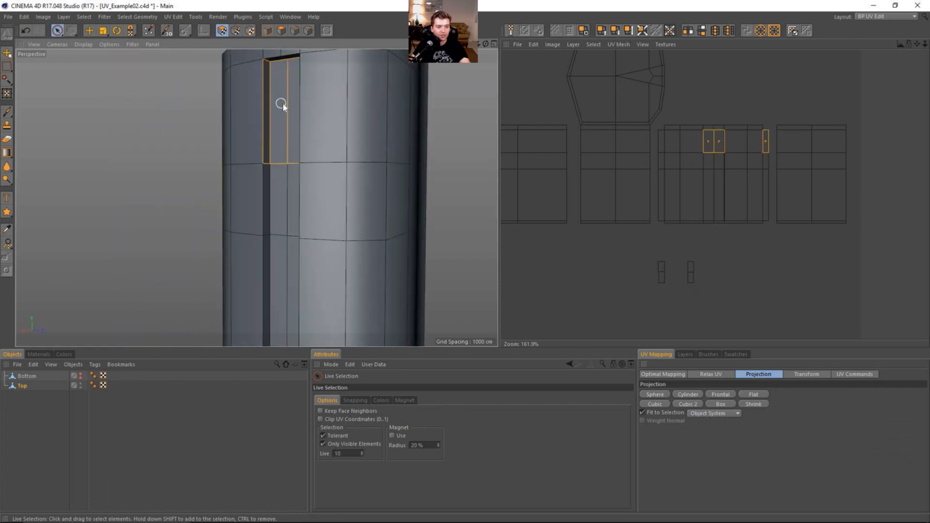
{"action": "left_click_drag", "start_coordinate": [283, 104], "coordinate": [298, 121], "text": "alt"}
{"action": "left_click", "coordinate": [288, 67], "text": "shift"}
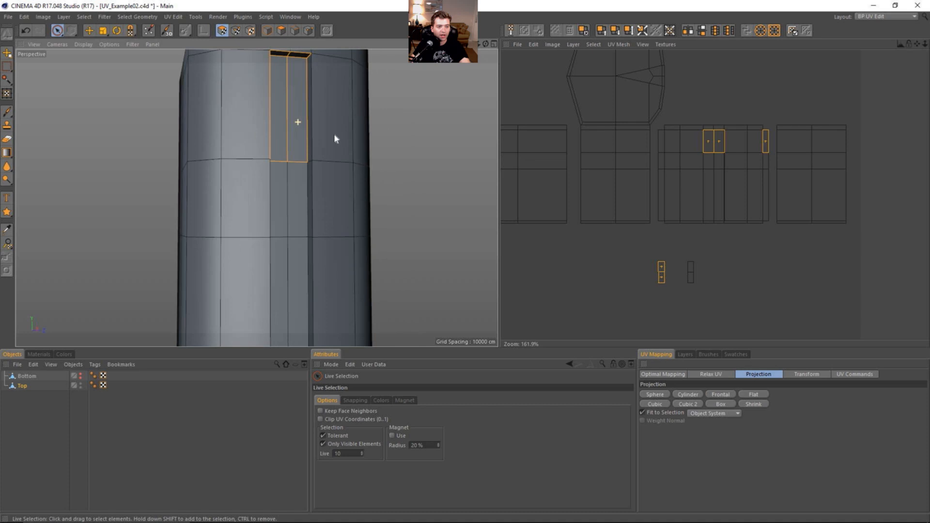
{"action": "left_click", "coordinate": [305, 96], "text": "shift"}
Step: Extend the selection down the groove's remaining inner polygons and both side walls to include its lower ledge
{"action": "mouse_move", "coordinate": [319, 225]}
{"action": "left_mouse_down", "text": "alt"}
{"action": "mouse_move", "coordinate": [271, 167]}
{"action": "mouse_move", "coordinate": [287, 245]}
{"action": "mouse_move", "coordinate": [216, 257]}
{"action": "left_mouse_up", "text": "alt"}
{"action": "mouse_move", "coordinate": [270, 167]}
{"action": "left_mouse_down", "text": "shift"}
{"action": "mouse_move", "coordinate": [271, 211]}
{"action": "mouse_move", "coordinate": [353, 213]}
{"action": "left_mouse_up", "text": "shift"}
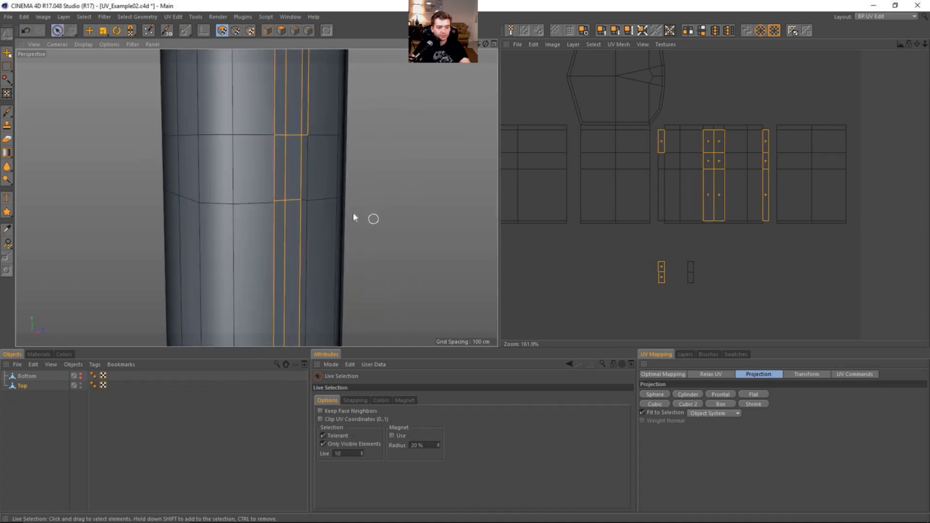
{"action": "left_click_drag", "start_coordinate": [299, 178], "coordinate": [310, 209], "text": "shift"}
{"action": "right_click_drag", "start_coordinate": [312, 209], "coordinate": [257, 198], "text": "alt"}
{"action": "left_click_drag", "start_coordinate": [257, 197], "coordinate": [304, 166], "text": "alt"}
{"action": "right_click_drag", "start_coordinate": [291, 212], "coordinate": [435, 236], "text": "alt"}
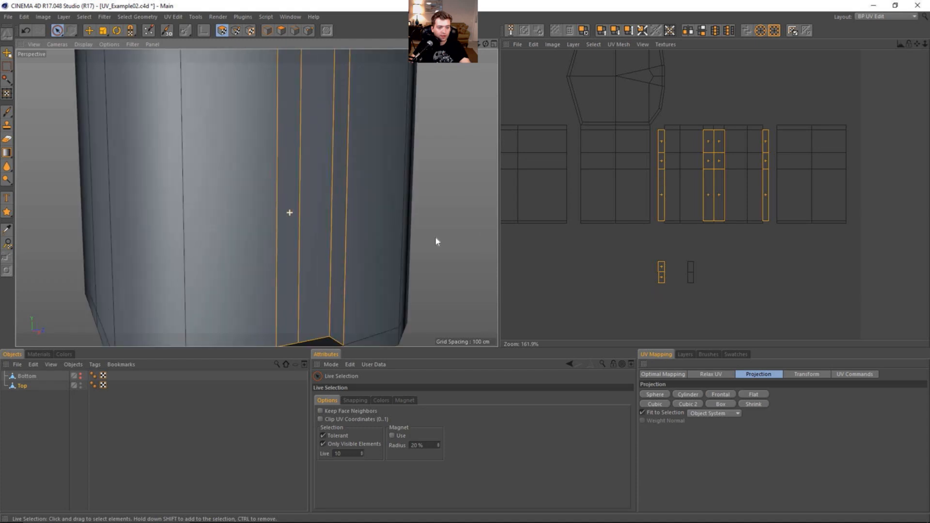
{"action": "left_click_drag", "start_coordinate": [310, 232], "coordinate": [303, 312], "text": "alt"}
{"action": "right_click_drag", "start_coordinate": [303, 316], "coordinate": [265, 291], "text": "alt"}
{"action": "left_click_drag", "start_coordinate": [266, 291], "coordinate": [261, 292], "text": "shift"}
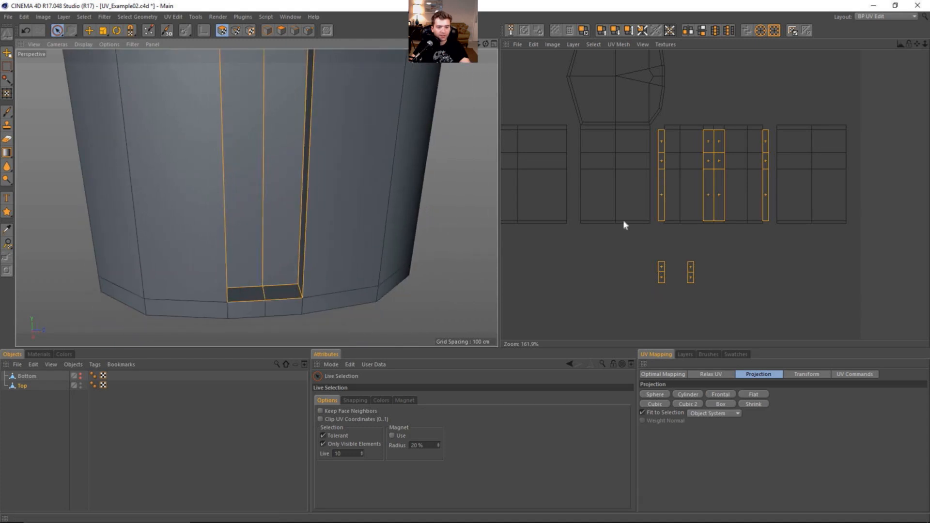
Step: Unwrap the selected groove polygons with a Cubic 2 projection
{"action": "right_click_drag", "start_coordinate": [352, 160], "coordinate": [255, 197], "text": "alt"}
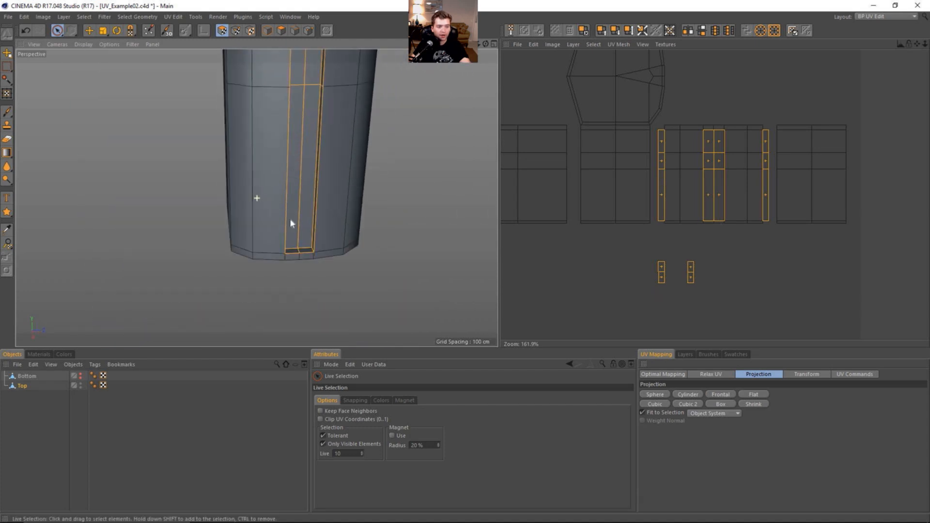
{"action": "left_click", "coordinate": [690, 405]}
{"action": "scroll", "coordinate": [746, 249], "scroll_direction": "down", "scroll_amount": 3}
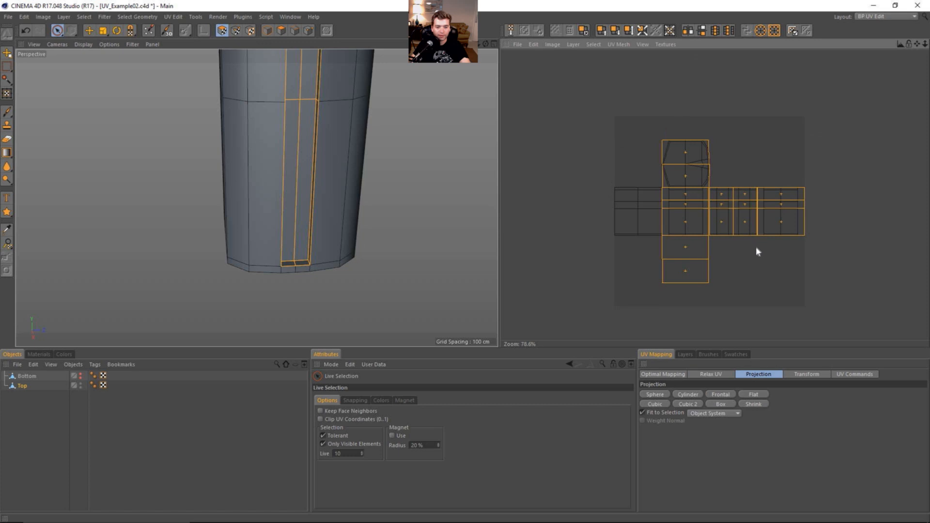
Step: Scale down the groove's cross-shaped UV layout and move it into the empty area below the side islands
{"action": "key", "text": "t"}
{"action": "left_click_drag", "start_coordinate": [758, 252], "coordinate": [712, 250]}
{"action": "key", "text": "e"}
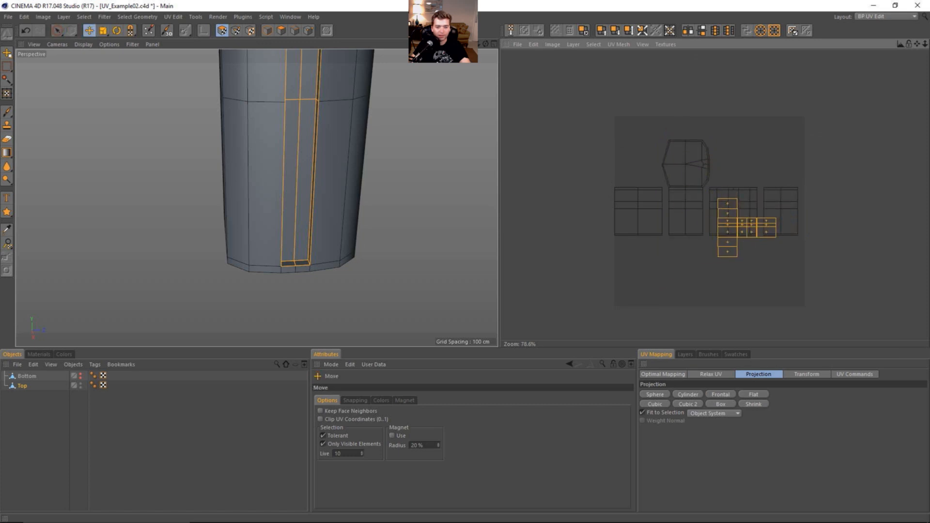
{"action": "left_click_drag", "start_coordinate": [792, 205], "coordinate": [753, 277]}
{"action": "key", "text": "t"}
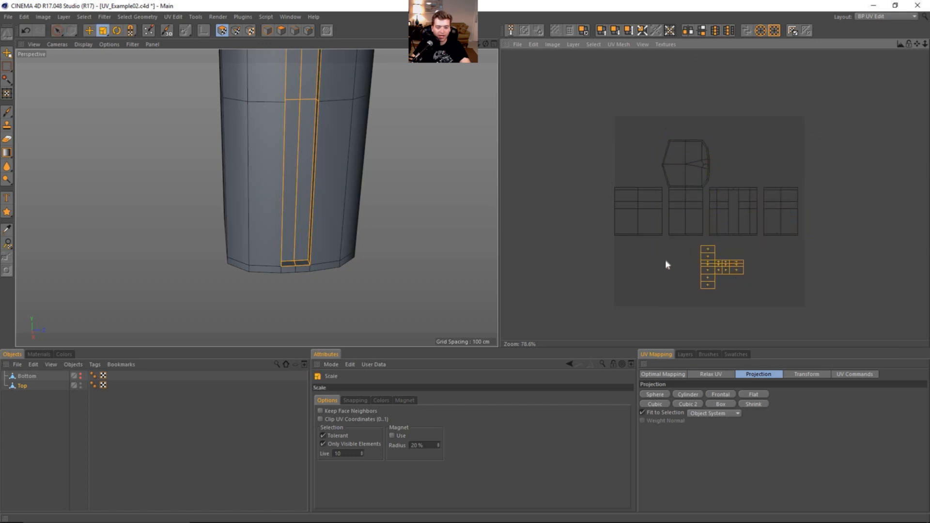
Step: Select different parts of the groove's UV cross one after another to see which model polygons each part holds
{"action": "scroll", "coordinate": [713, 277], "scroll_direction": "up", "scroll_amount": 4}
{"action": "key", "text": "9"}
{"action": "mouse_move", "coordinate": [662, 207]}
{"action": "left_mouse_down"}
{"action": "mouse_move", "coordinate": [692, 233]}
{"action": "mouse_move", "coordinate": [700, 262]}
{"action": "left_mouse_up"}
{"action": "scroll", "coordinate": [713, 255], "scroll_direction": "up", "scroll_amount": 4}
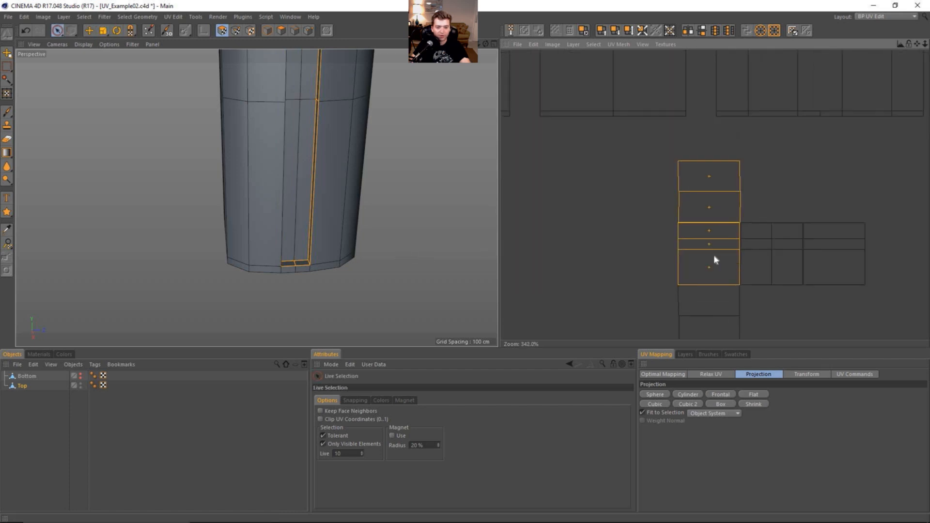
{"action": "left_click", "coordinate": [777, 211]}
{"action": "left_click_drag", "start_coordinate": [777, 211], "coordinate": [714, 237]}
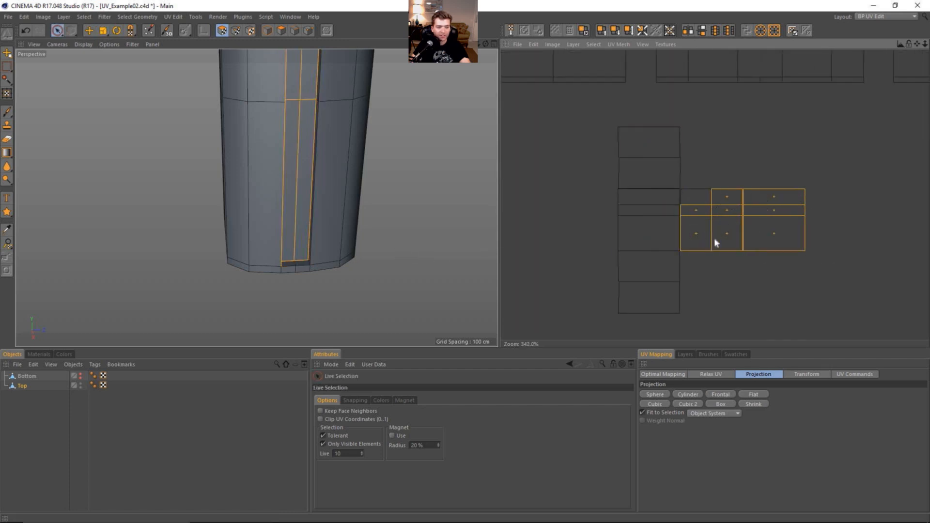
{"action": "left_click", "coordinate": [818, 242]}
{"action": "left_click_drag", "start_coordinate": [825, 214], "coordinate": [801, 196]}
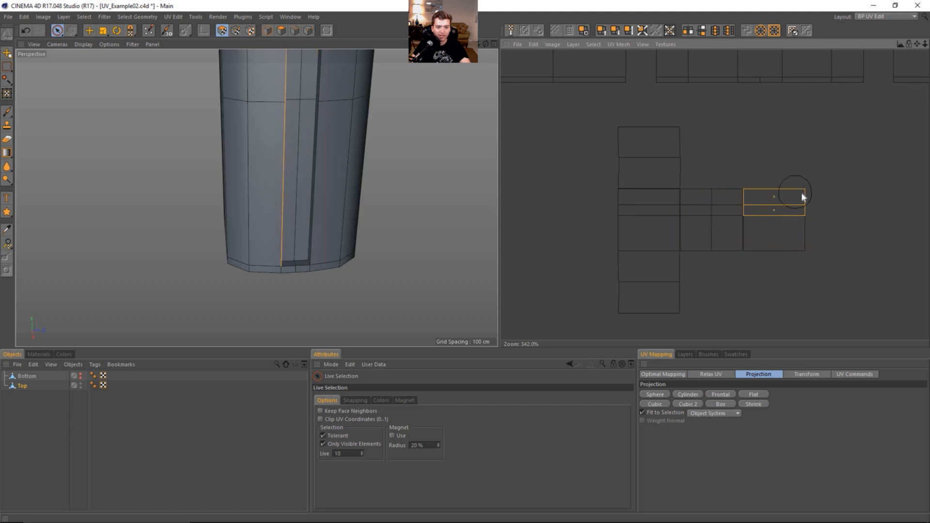
{"action": "left_click_drag", "start_coordinate": [718, 193], "coordinate": [712, 193]}
{"action": "left_click_drag", "start_coordinate": [601, 200], "coordinate": [619, 199], "text": "shift"}
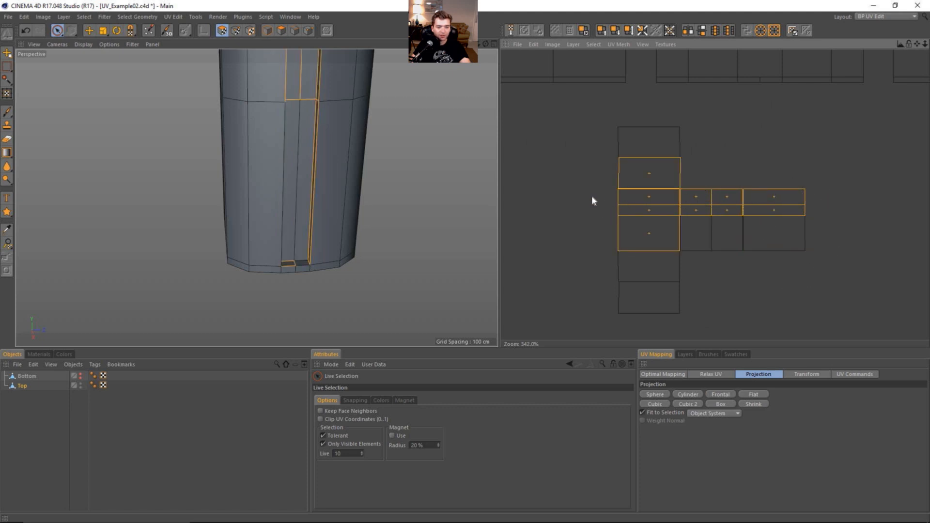
{"action": "scroll", "coordinate": [604, 237], "scroll_direction": "down", "scroll_amount": 2}
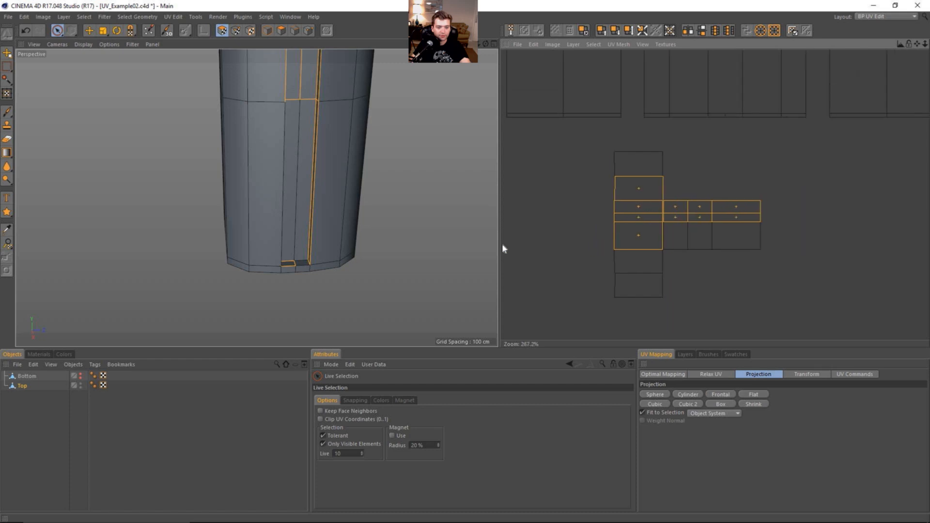
Step: Select only the six inner polygons running along the full length of the groove
{"action": "left_click_drag", "start_coordinate": [314, 213], "coordinate": [295, 162], "text": "alt"}
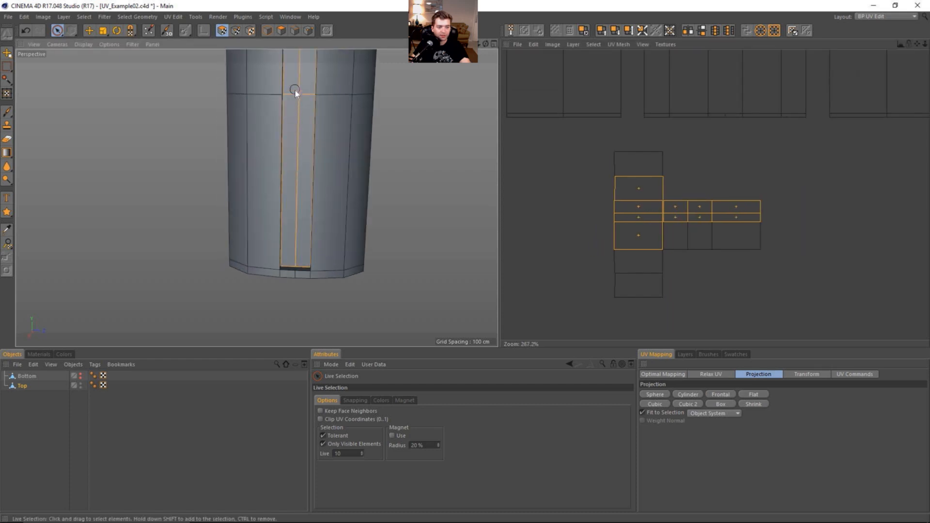
{"action": "left_click_drag", "start_coordinate": [295, 90], "coordinate": [297, 89]}
{"action": "middle_click_drag", "start_coordinate": [298, 89], "coordinate": [301, 251], "text": "alt"}
{"action": "left_click", "coordinate": [301, 188], "text": "shift"}
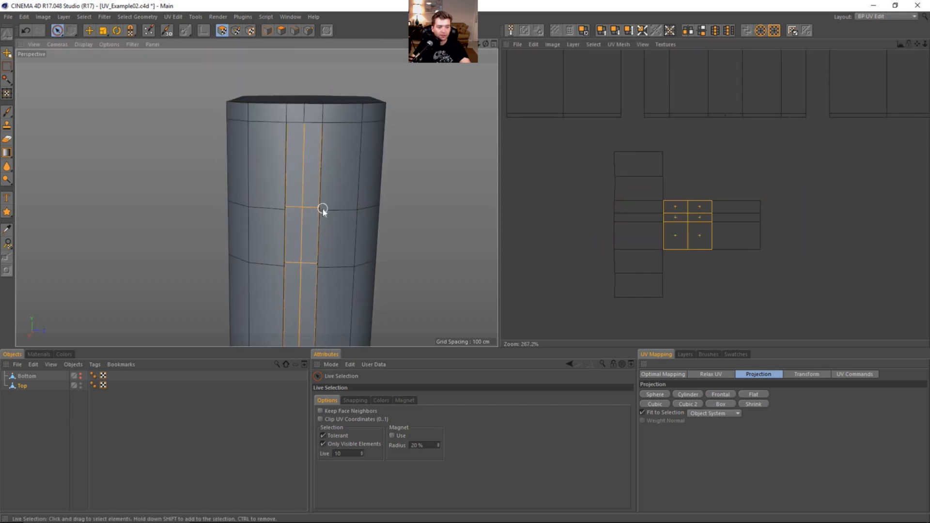
Step: Compare the proportions of the six selected groove polygons on the model with their shape in the UV layout
{"action": "scroll", "coordinate": [685, 246], "scroll_direction": "up", "scroll_amount": 2}
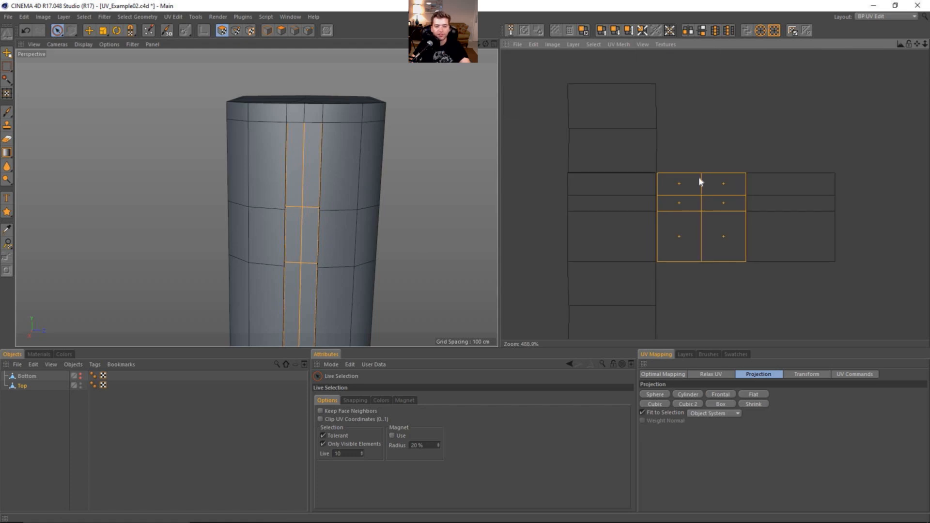
{"action": "left_click_drag", "start_coordinate": [297, 167], "coordinate": [306, 116], "text": "alt"}
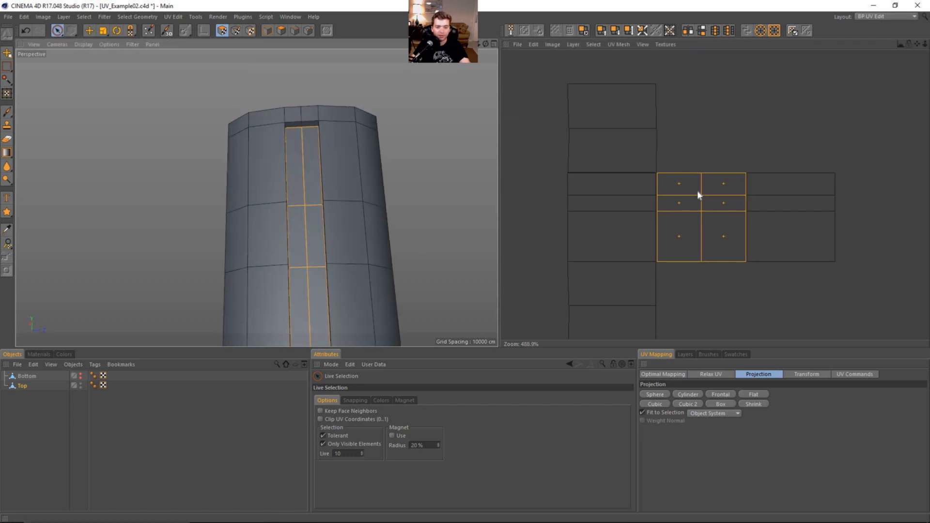
{"action": "right_click_drag", "start_coordinate": [345, 237], "coordinate": [262, 238], "text": "alt"}
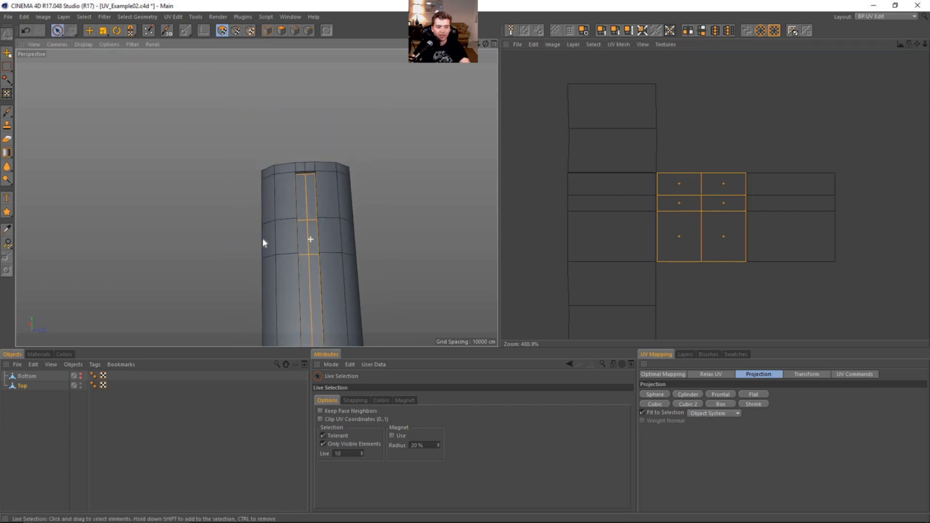
{"action": "middle_click_drag", "start_coordinate": [311, 263], "coordinate": [299, 176], "text": "alt"}
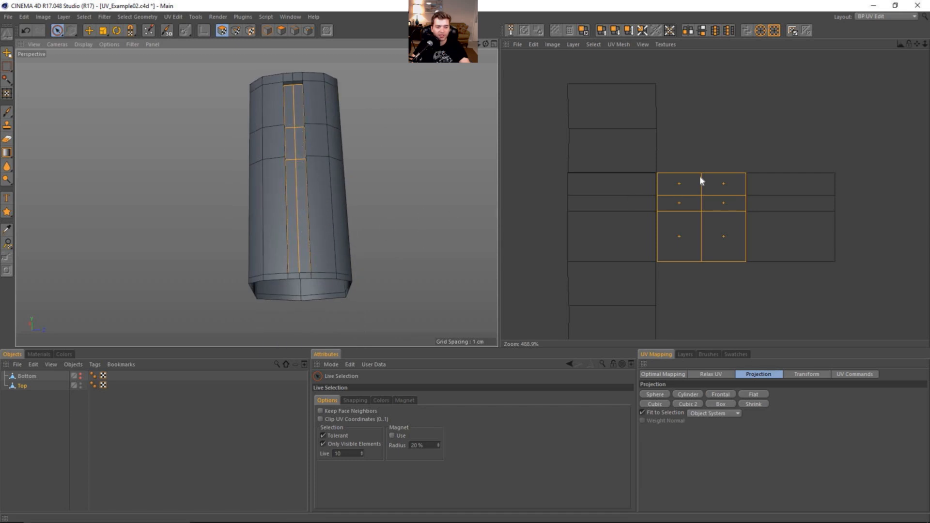
{"action": "right_click_drag", "start_coordinate": [309, 177], "coordinate": [291, 183], "text": "alt"}
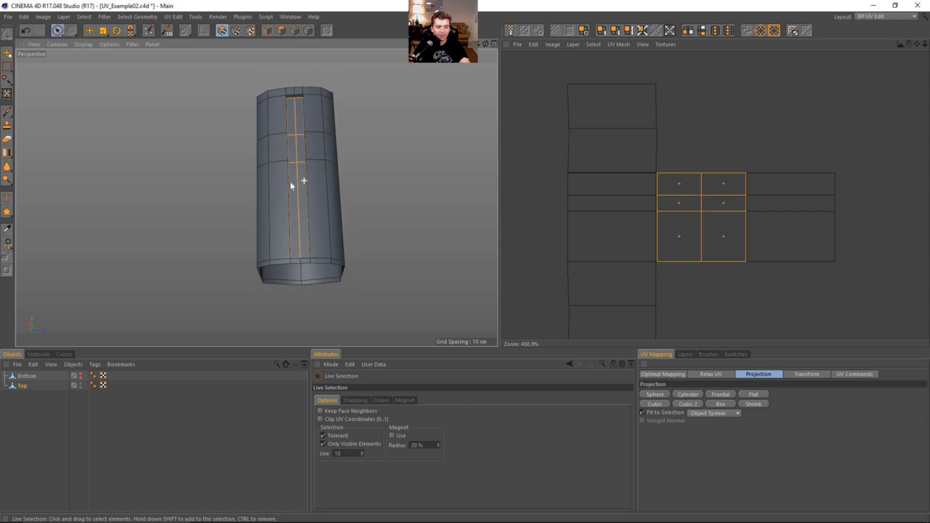
{"action": "left_click_drag", "start_coordinate": [291, 184], "coordinate": [302, 199], "text": "alt"}
Step: Reproject the six selected inner groove polygons with a Frontal projection from the Right view
{"action": "middle_click", "coordinate": [283, 312]}
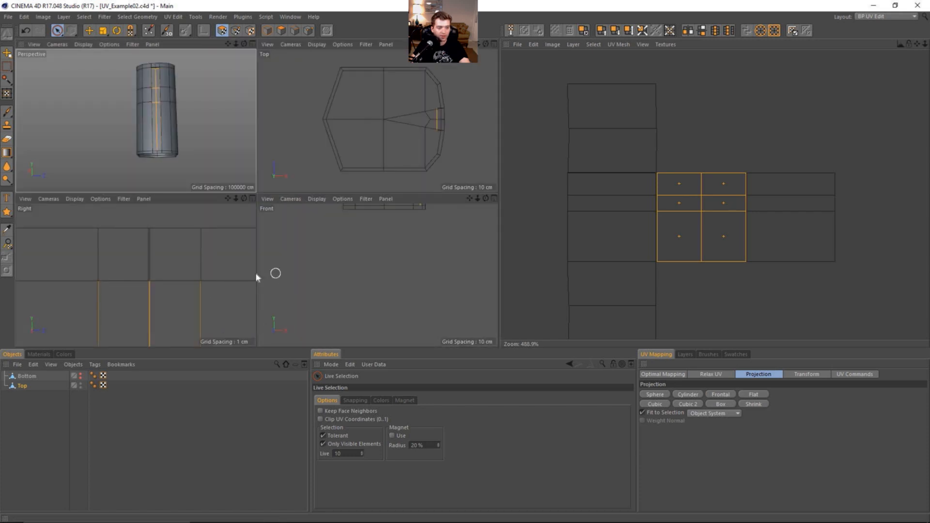
{"action": "middle_click", "coordinate": [252, 265]}
{"action": "scroll", "coordinate": [152, 258], "scroll_direction": "down", "scroll_amount": 2}
{"action": "middle_click_drag", "start_coordinate": [311, 289], "coordinate": [297, 143], "text": "alt"}
{"action": "right_click_drag", "start_coordinate": [315, 226], "coordinate": [295, 266], "text": "alt"}
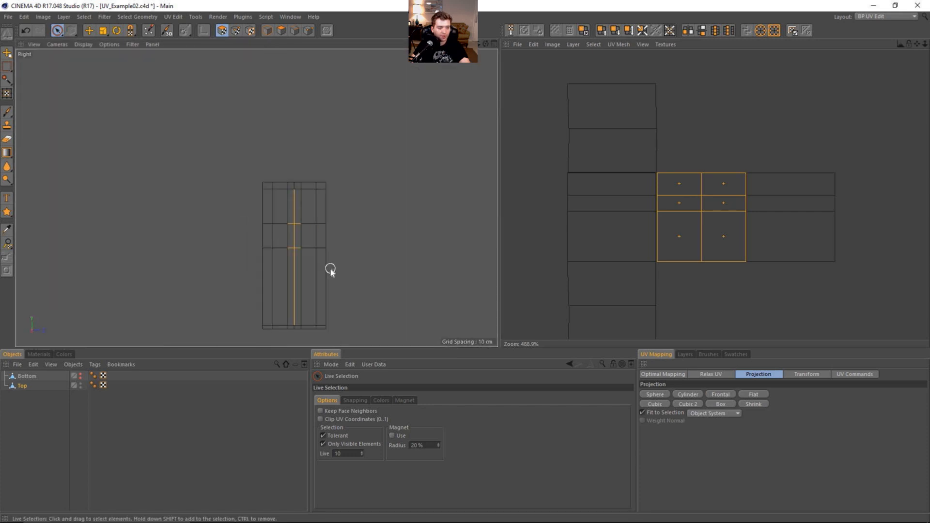
{"action": "middle_click_drag", "start_coordinate": [330, 269], "coordinate": [288, 231], "text": "alt"}
{"action": "right_click_drag", "start_coordinate": [281, 231], "coordinate": [308, 237], "text": "alt"}
{"action": "middle_click_drag", "start_coordinate": [256, 238], "coordinate": [270, 241], "text": "alt"}
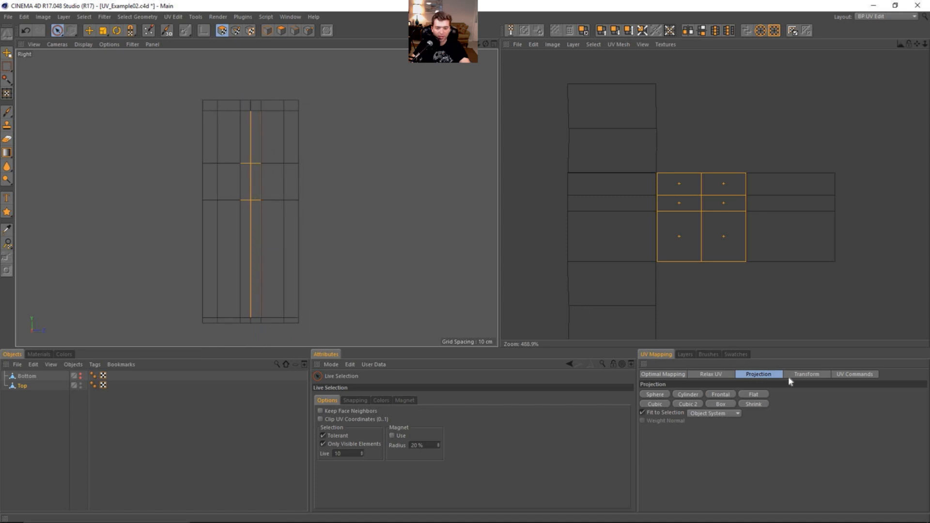
{"action": "left_click", "coordinate": [728, 375]}
{"action": "left_click", "coordinate": [746, 376]}
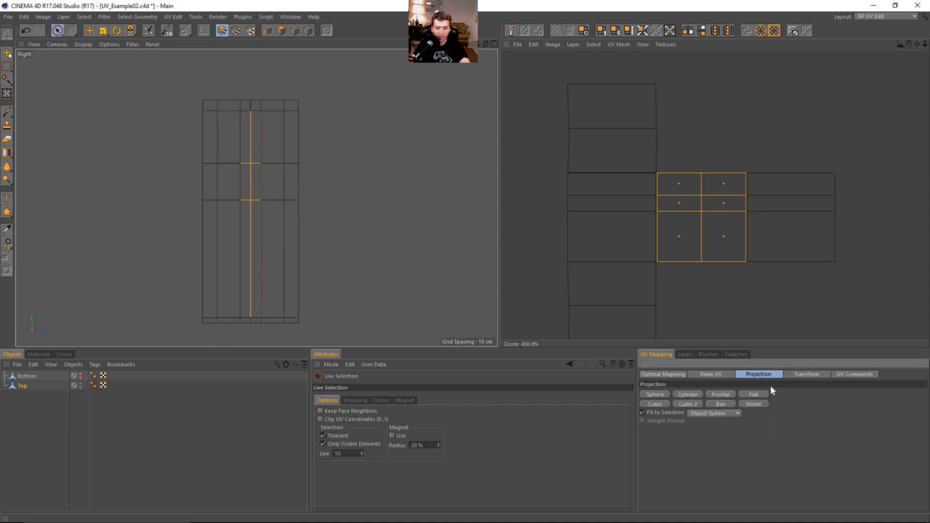
{"action": "left_click", "coordinate": [730, 394]}
Step: Move the reprojected inner groove strip off the UV canvas into the empty space beside it
{"action": "scroll", "coordinate": [782, 221], "scroll_direction": "down", "scroll_amount": 10}
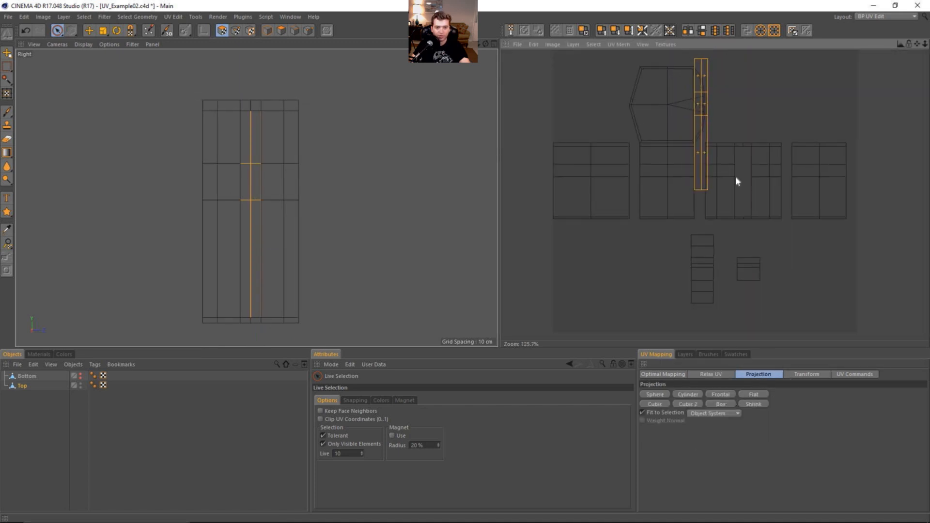
{"action": "key", "text": "e"}
{"action": "left_click_drag", "start_coordinate": [697, 128], "coordinate": [630, 276]}
{"action": "middle_click_drag", "start_coordinate": [630, 276], "coordinate": [632, 209], "text": "alt"}
{"action": "left_click_drag", "start_coordinate": [670, 188], "coordinate": [573, 232]}
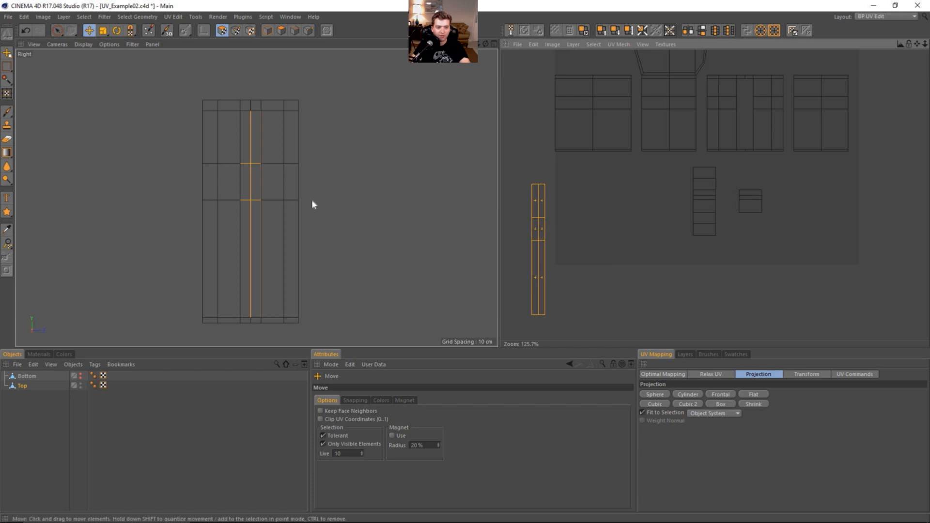
Step: Reduce the polygon selection on the model to the three polygons of one narrow groove side wall
{"action": "middle_click", "coordinate": [299, 190]}
{"action": "middle_click", "coordinate": [218, 157]}
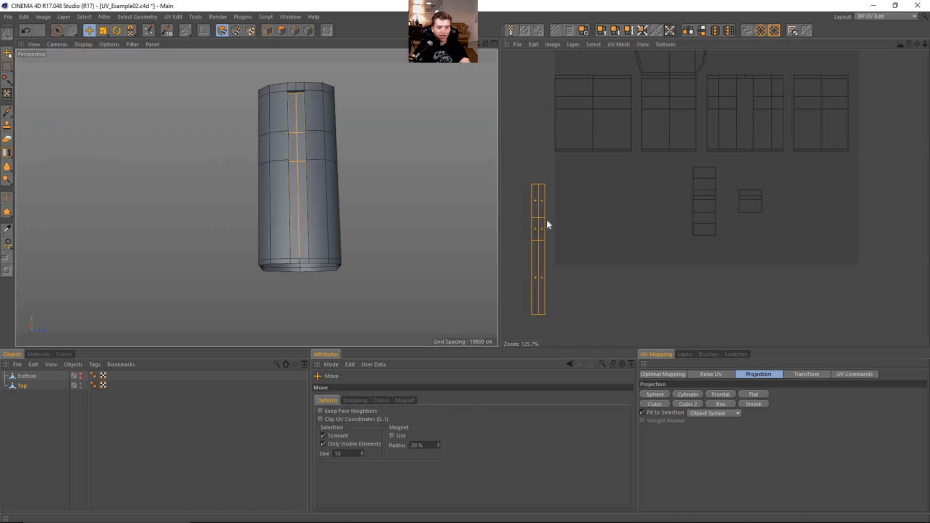
{"action": "scroll", "coordinate": [290, 99], "scroll_direction": "up", "scroll_amount": 3}
{"action": "mouse_move", "coordinate": [295, 100]}
{"action": "left_mouse_down", "text": "alt"}
{"action": "mouse_move", "coordinate": [239, 119]}
{"action": "mouse_move", "coordinate": [280, 183]}
{"action": "mouse_move", "coordinate": [280, 256]}
{"action": "left_mouse_up", "text": "alt"}
{"action": "scroll", "coordinate": [282, 144], "scroll_direction": "up", "scroll_amount": 3}
{"action": "key", "text": "space"}
{"action": "middle_click_drag", "start_coordinate": [278, 213], "coordinate": [276, 204], "text": "alt"}
{"action": "left_click_drag", "start_coordinate": [264, 183], "coordinate": [266, 209], "text": "ctrl"}
{"action": "left_click_drag", "start_coordinate": [292, 130], "coordinate": [296, 199], "text": "ctrl"}
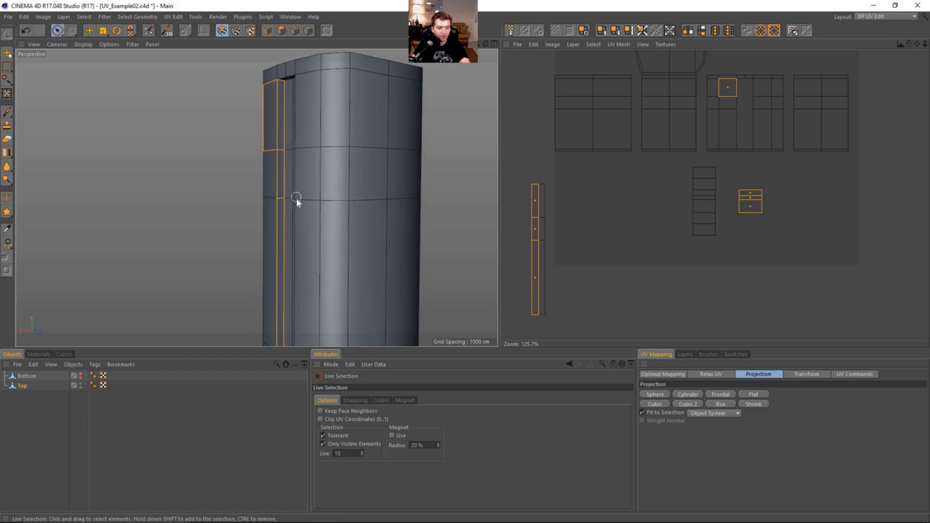
{"action": "left_click_drag", "start_coordinate": [255, 111], "coordinate": [265, 129], "text": "ctrl"}
{"action": "scroll", "coordinate": [298, 170], "scroll_direction": "down", "scroll_amount": 3}
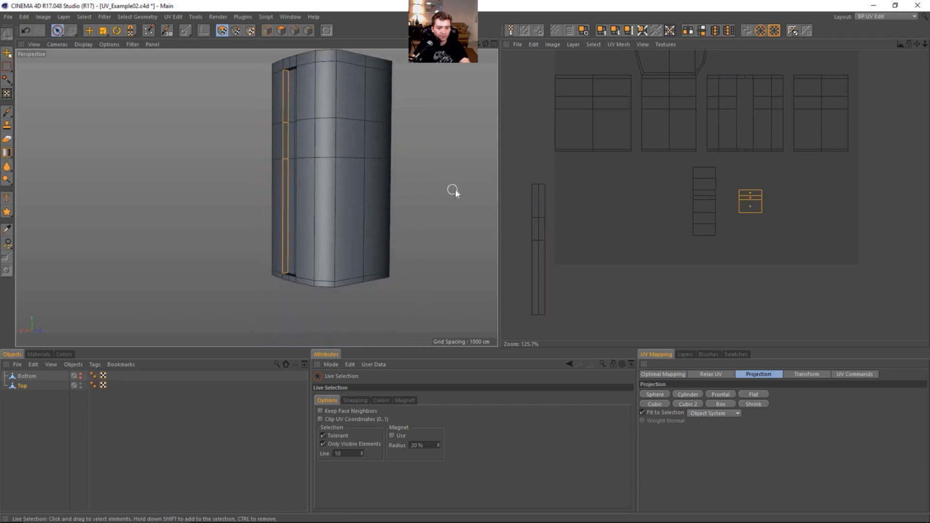
Step: Add the opposite groove side wall to the selection and deselect the groove's inner polygons
{"action": "left_click_drag", "start_coordinate": [285, 193], "coordinate": [462, 205], "text": "alt"}
{"action": "scroll", "coordinate": [285, 74], "scroll_direction": "up", "scroll_amount": 3}
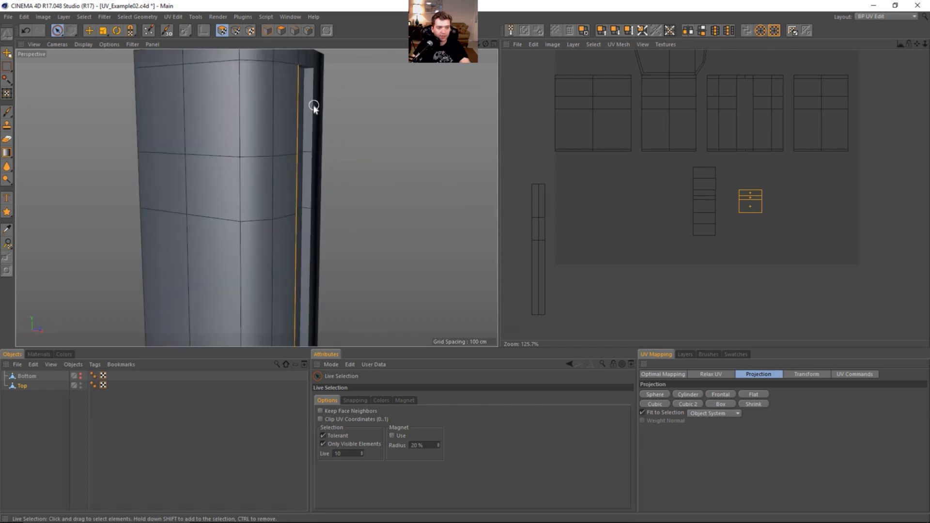
{"action": "left_click_drag", "start_coordinate": [306, 112], "coordinate": [308, 250], "text": "shift"}
{"action": "middle_click_drag", "start_coordinate": [350, 253], "coordinate": [295, 158], "text": "alt"}
{"action": "left_click_drag", "start_coordinate": [294, 158], "coordinate": [253, 117], "text": "alt"}
{"action": "left_click_drag", "start_coordinate": [260, 81], "coordinate": [262, 115], "text": "ctrl"}
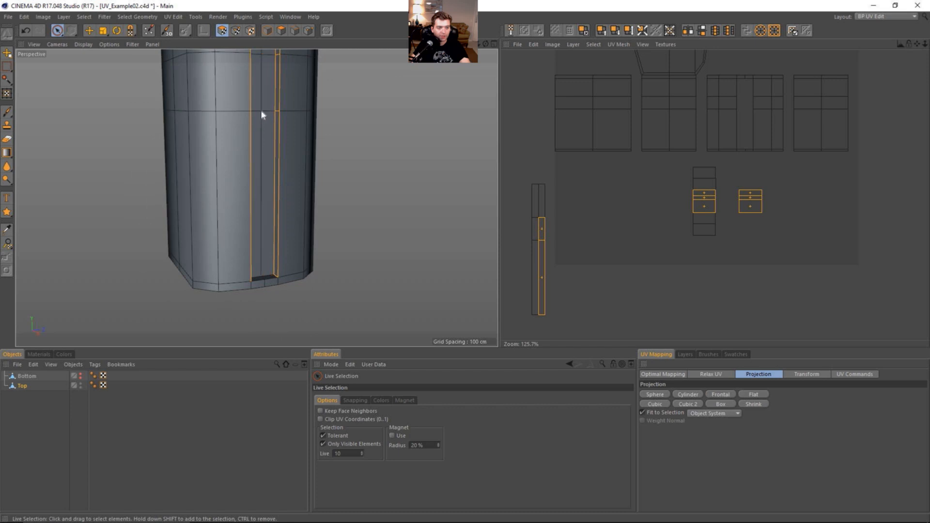
Step: Reproject both groove side walls with a Frontal projection from the Front view
{"action": "mouse_move", "coordinate": [294, 146]}
{"action": "left_mouse_down", "text": "alt"}
{"action": "mouse_move", "coordinate": [301, 201]}
{"action": "mouse_move", "coordinate": [294, 141]}
{"action": "left_mouse_up", "text": "alt"}
{"action": "middle_click_drag", "start_coordinate": [293, 128], "coordinate": [294, 172], "text": "alt"}
{"action": "scroll", "coordinate": [291, 176], "scroll_direction": "down", "scroll_amount": 2}
{"action": "left_click_drag", "start_coordinate": [257, 197], "coordinate": [276, 168], "text": "alt"}
{"action": "middle_click", "coordinate": [326, 169]}
{"action": "middle_click", "coordinate": [347, 244]}
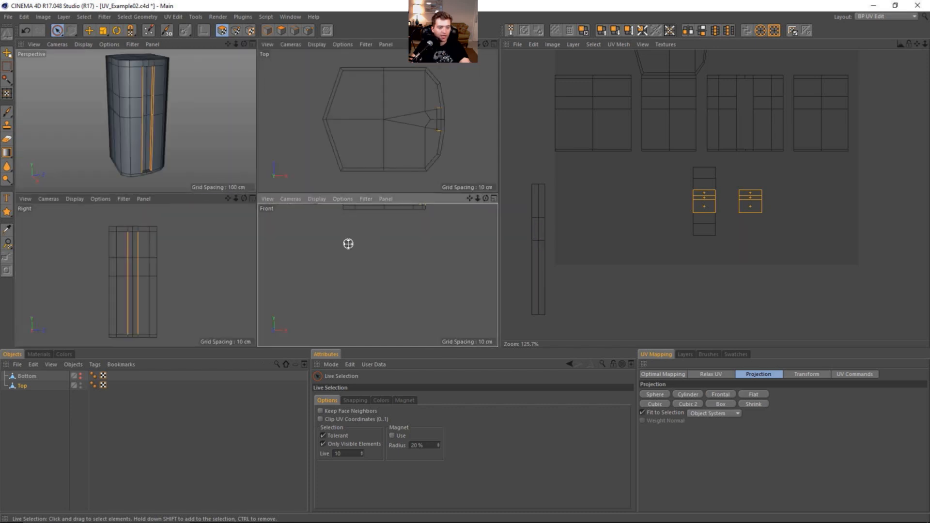
{"action": "middle_click_drag", "start_coordinate": [384, 190], "coordinate": [367, 281], "text": "alt"}
{"action": "middle_click_drag", "start_coordinate": [327, 139], "coordinate": [317, 245], "text": "alt"}
{"action": "middle_click_drag", "start_coordinate": [318, 170], "coordinate": [309, 272], "text": "alt"}
{"action": "scroll", "coordinate": [309, 273], "scroll_direction": "down", "scroll_amount": 3}
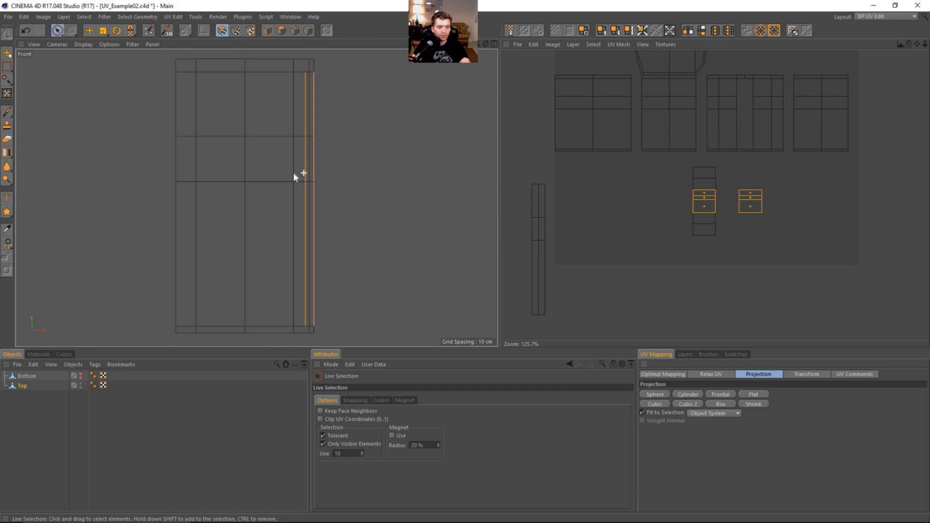
{"action": "left_click", "coordinate": [725, 395]}
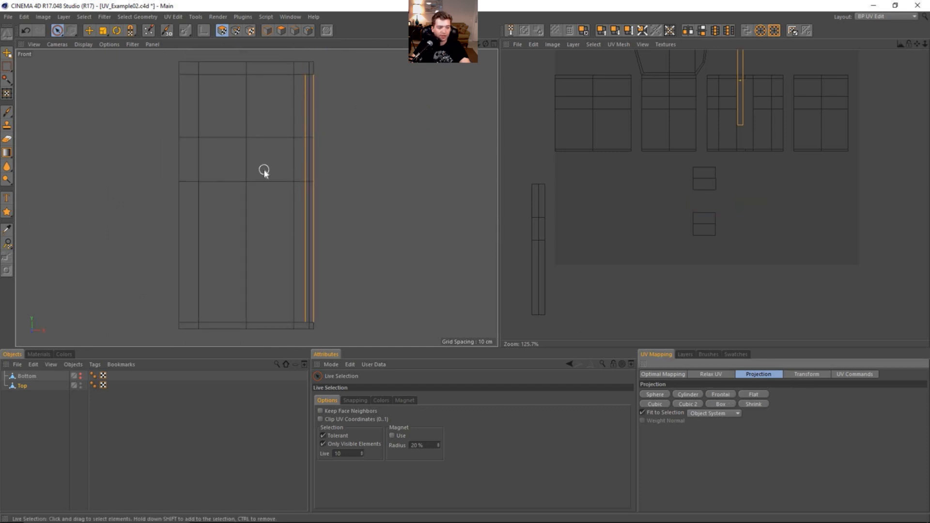
Step: Move the overlapping side-wall UV strips off the canvas, next to the inner groove strip
{"action": "scroll", "coordinate": [786, 150], "scroll_direction": "down", "scroll_amount": 5}
{"action": "key", "text": "e"}
{"action": "left_click_drag", "start_coordinate": [788, 153], "coordinate": [651, 259]}
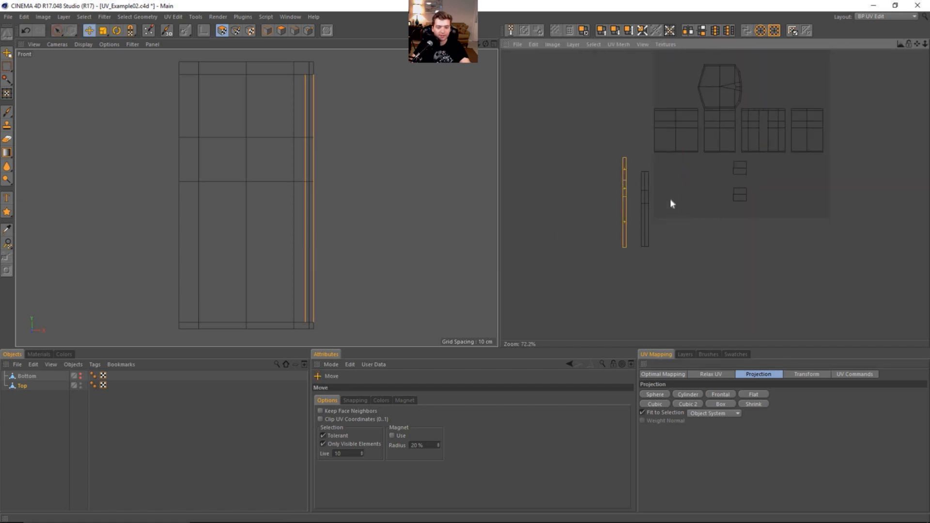
Step: Select the UV islands of the groove's two end caps and move them outside the canvas beside the strips
{"action": "middle_click", "coordinate": [301, 177]}
{"action": "middle_click", "coordinate": [245, 167]}
{"action": "key", "text": "space"}
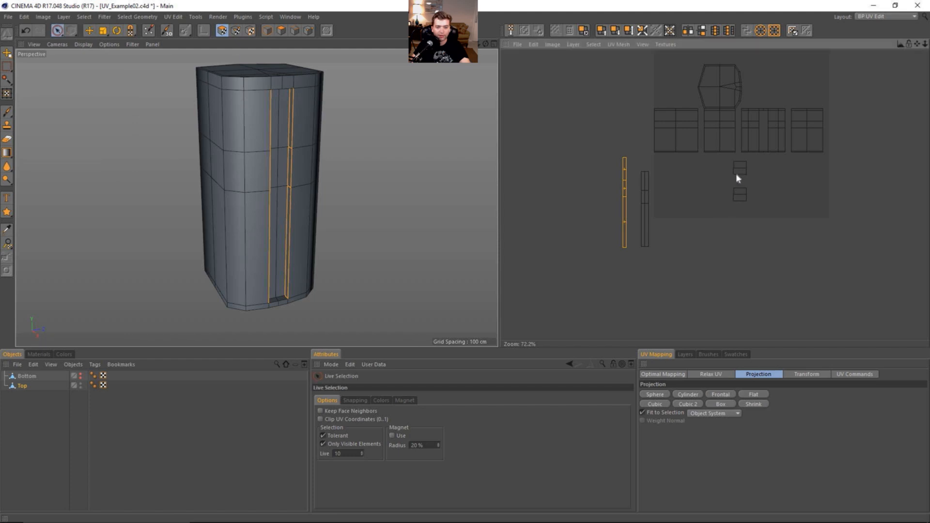
{"action": "left_click", "coordinate": [739, 170]}
{"action": "left_click", "coordinate": [740, 194], "text": "shift"}
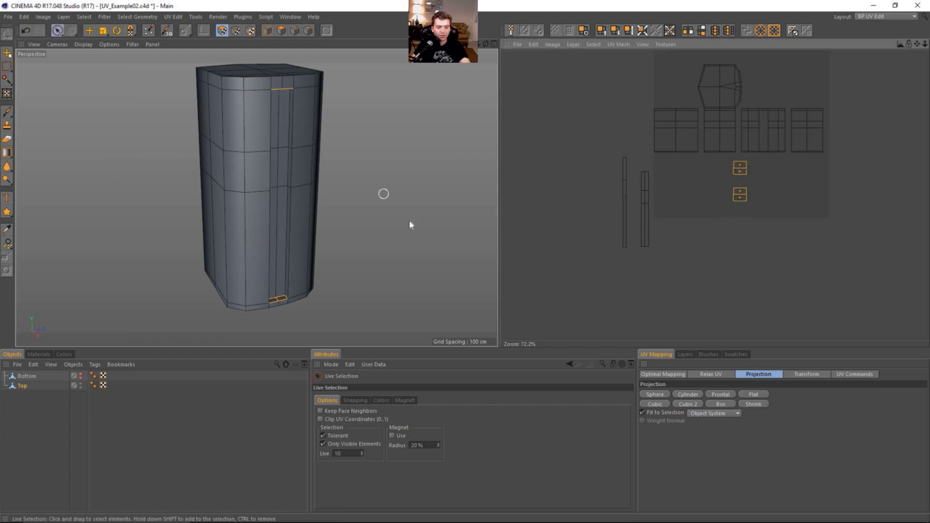
{"action": "key", "text": "e"}
{"action": "left_click_drag", "start_coordinate": [743, 189], "coordinate": [582, 201]}
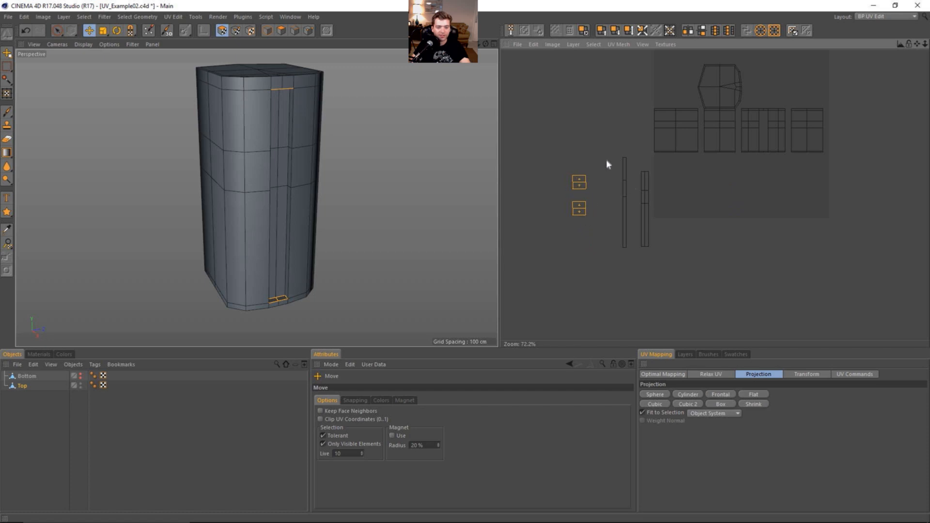
Step: Select one groove side wall and move its UV strip off the overlapping one, towards the inner strip
{"action": "scroll", "coordinate": [655, 199], "scroll_direction": "up", "scroll_amount": 5}
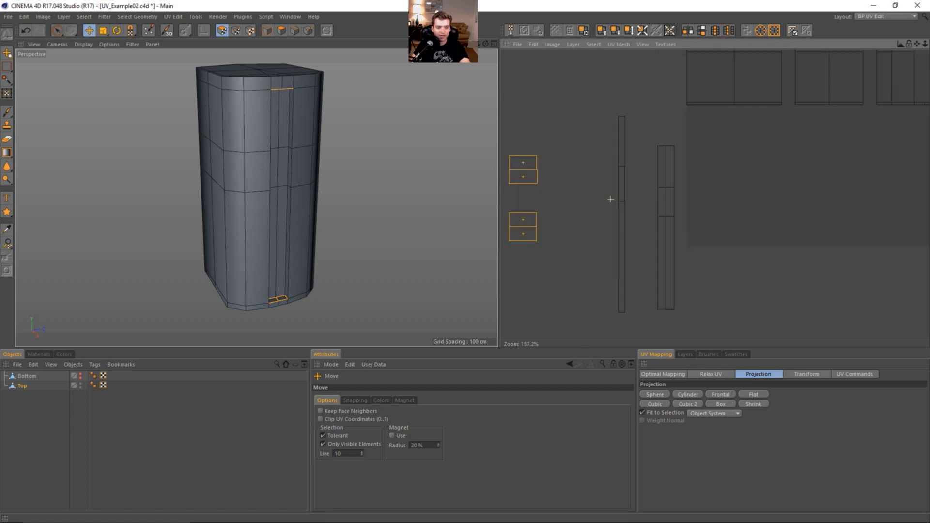
{"action": "left_click_drag", "start_coordinate": [251, 171], "coordinate": [261, 232], "text": "alt"}
{"action": "key", "text": "space"}
{"action": "left_click", "coordinate": [272, 114]}
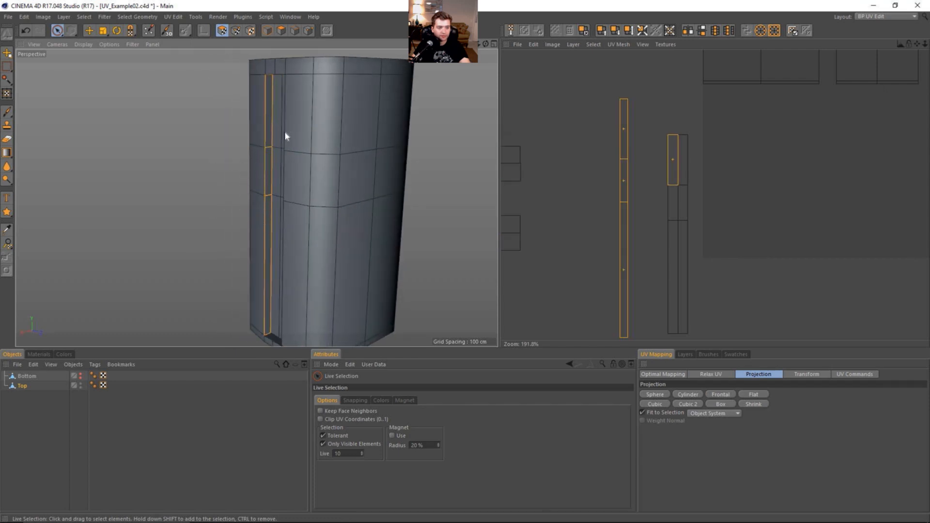
{"action": "key", "text": "e"}
{"action": "left_click_drag", "start_coordinate": [629, 191], "coordinate": [660, 203]}
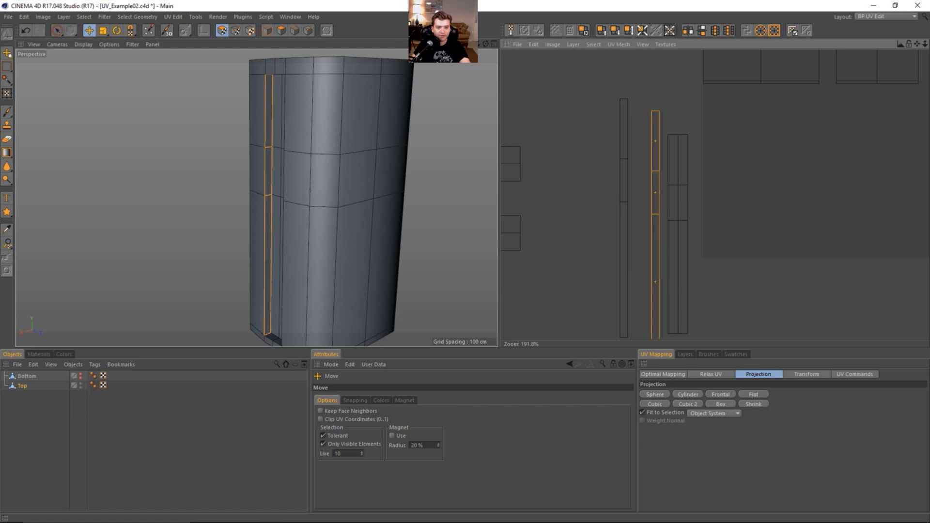
Step: Scale the separated side-wall strip to the inner strip's height and align it along the strip's near edge
{"action": "middle_click_drag", "start_coordinate": [659, 213], "coordinate": [663, 182], "text": "alt"}
{"action": "key", "text": "t"}
{"action": "left_click_drag", "start_coordinate": [663, 182], "coordinate": [665, 198]}
{"action": "key", "text": "e"}
{"action": "key", "text": "t"}
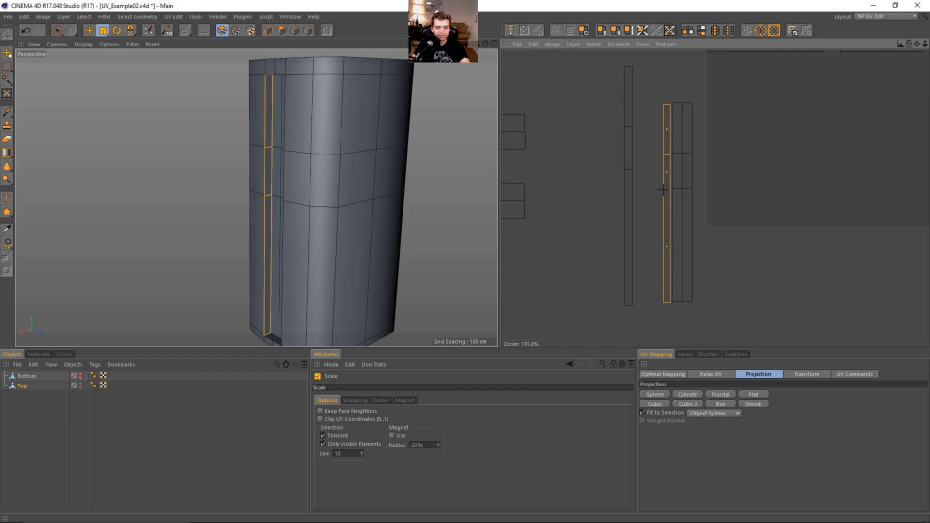
{"action": "key", "text": "e"}
{"action": "left_click_drag", "start_coordinate": [667, 199], "coordinate": [667, 201]}
Step: Select the remaining side-wall strip, match its height to the inner strip and align it along the opposite edge
{"action": "key", "text": "space"}
{"action": "left_click_drag", "start_coordinate": [627, 108], "coordinate": [700, 154]}
{"action": "key", "text": "space"}
{"action": "key", "text": "t"}
{"action": "key", "text": "e"}
{"action": "key", "text": "t"}
{"action": "key", "text": "e"}
{"action": "key", "text": "t"}
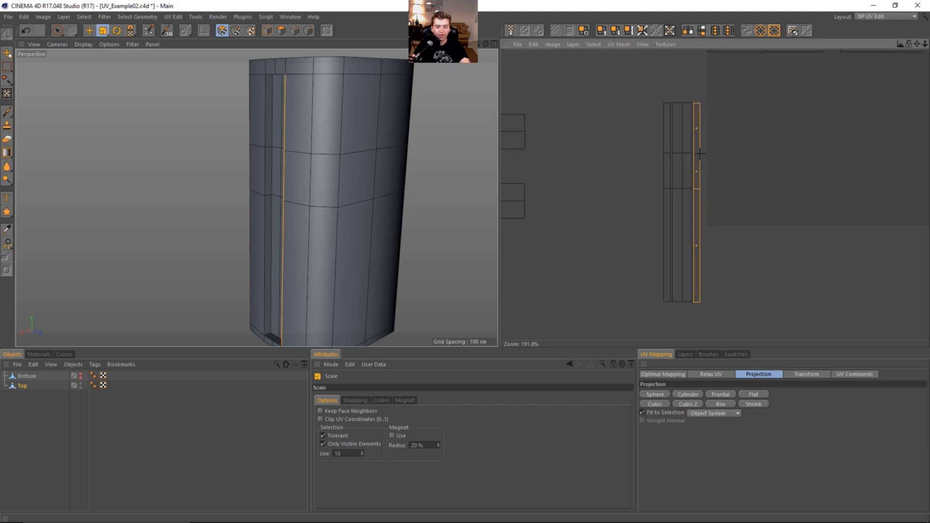
Step: Try to nudge the single middle polygon of the second side-wall strip in the UV layout
{"action": "key", "text": "e"}
{"action": "left_click", "coordinate": [699, 169]}
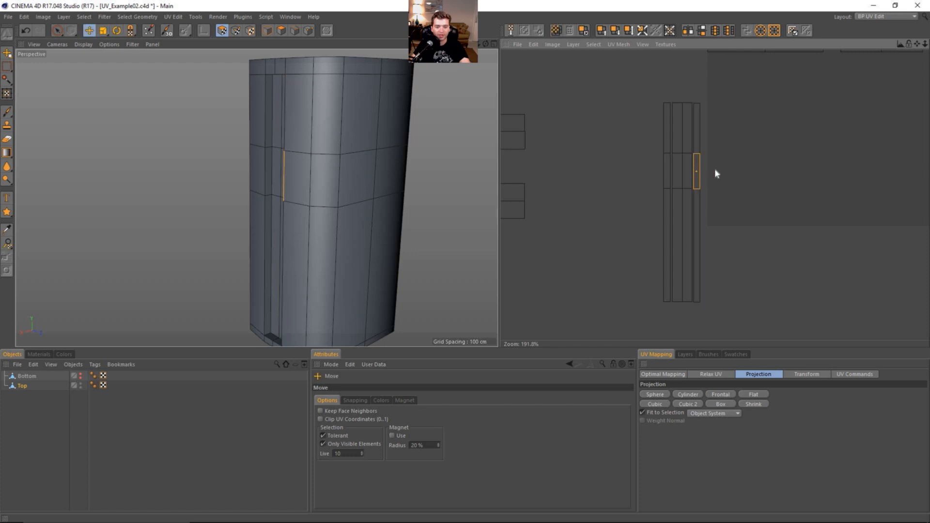
{"action": "left_click", "coordinate": [759, 211]}
{"action": "right_click_drag", "start_coordinate": [697, 142], "coordinate": [699, 144], "text": "alt"}
{"action": "key", "text": "ctrl+z"}
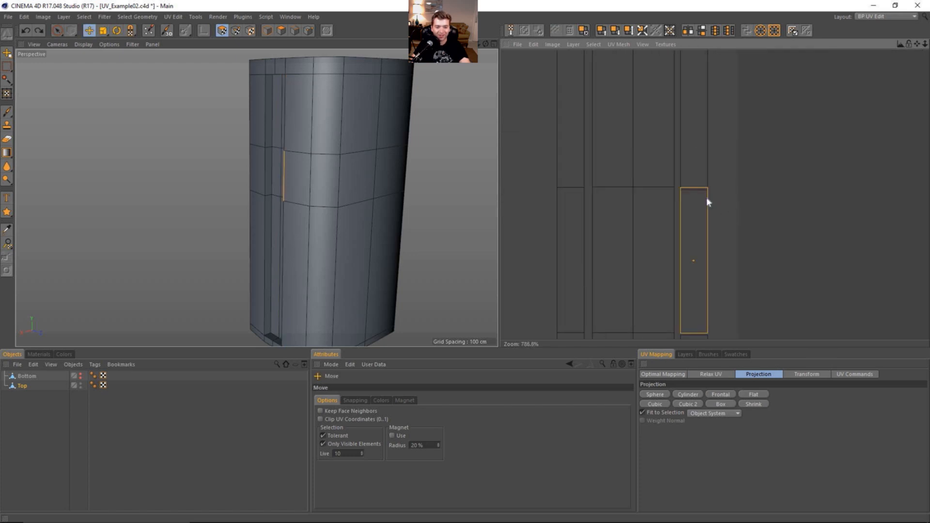
{"action": "scroll", "coordinate": [707, 194], "scroll_direction": "up", "scroll_amount": 4}
{"action": "left_click", "coordinate": [732, 196]}
{"action": "key", "text": "ctrl+z"}
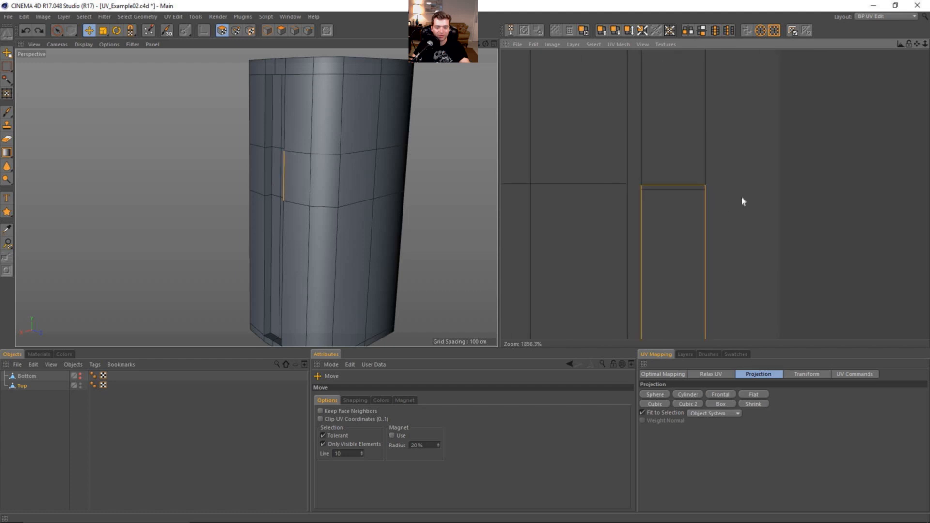
{"action": "key", "text": "ctrl+z"}
Step: Select the UV island of the groove's lower end cap and move it just below the assembled strips
{"action": "scroll", "coordinate": [743, 197], "scroll_direction": "down", "scroll_amount": 10}
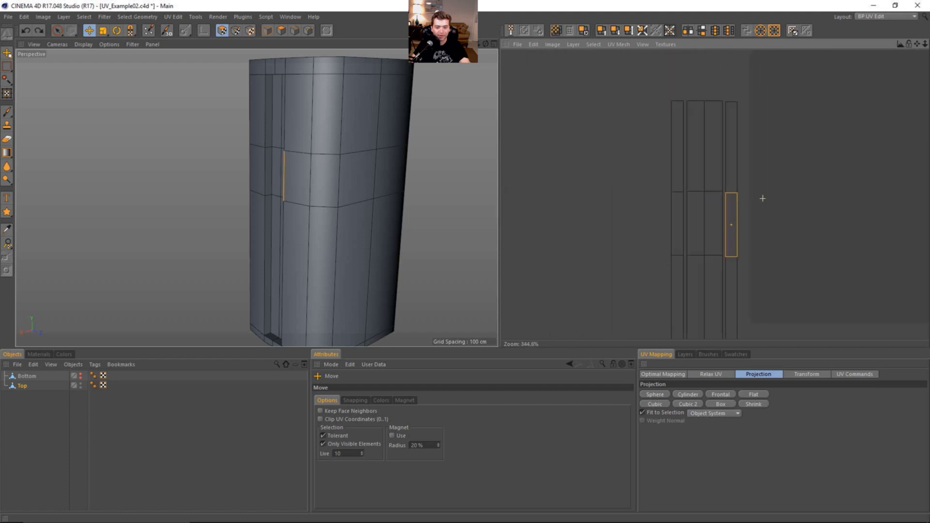
{"action": "key", "text": "space"}
{"action": "left_click", "coordinate": [615, 172]}
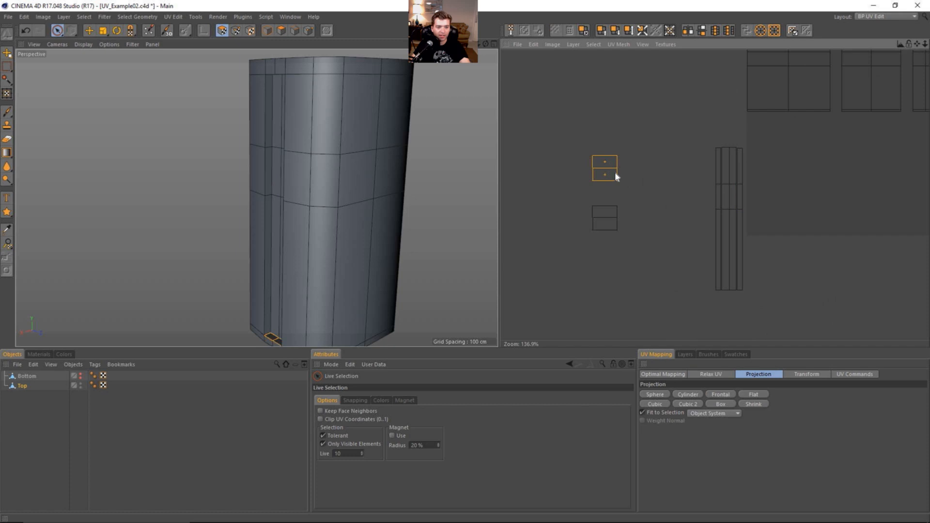
{"action": "right_click_drag", "start_coordinate": [257, 197], "coordinate": [303, 217], "text": "alt"}
{"action": "middle_click_drag", "start_coordinate": [300, 282], "coordinate": [298, 239], "text": "alt"}
{"action": "right_click_drag", "start_coordinate": [298, 239], "coordinate": [334, 248], "text": "alt"}
{"action": "left_click_drag", "start_coordinate": [333, 248], "coordinate": [355, 290], "text": "alt"}
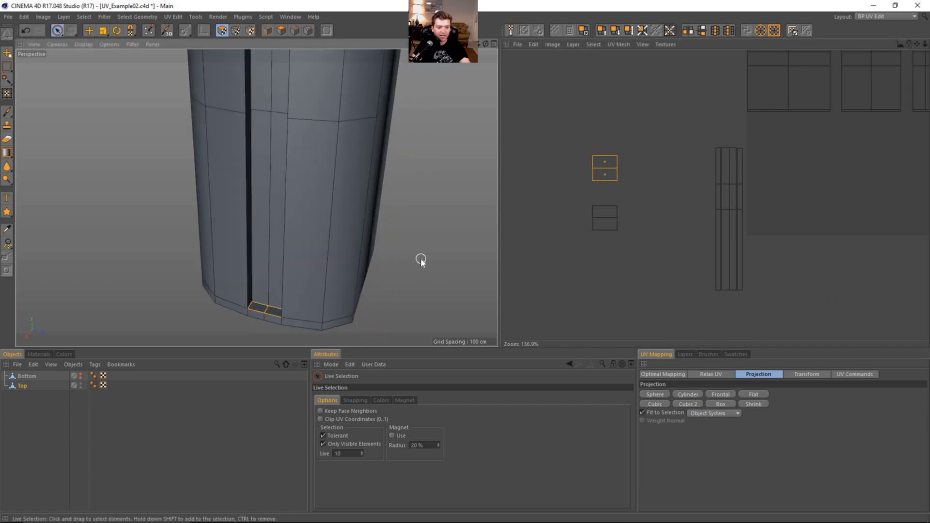
{"action": "left_click_drag", "start_coordinate": [245, 247], "coordinate": [277, 236], "text": "alt"}
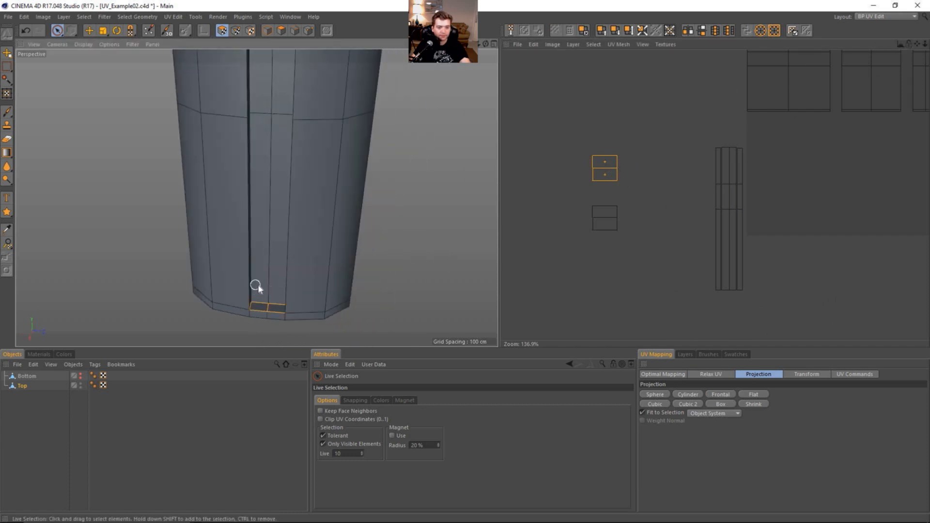
{"action": "key", "text": "e"}
{"action": "left_click_drag", "start_coordinate": [609, 172], "coordinate": [716, 305]}
{"action": "middle_click_drag", "start_coordinate": [663, 229], "coordinate": [641, 181], "text": "alt"}
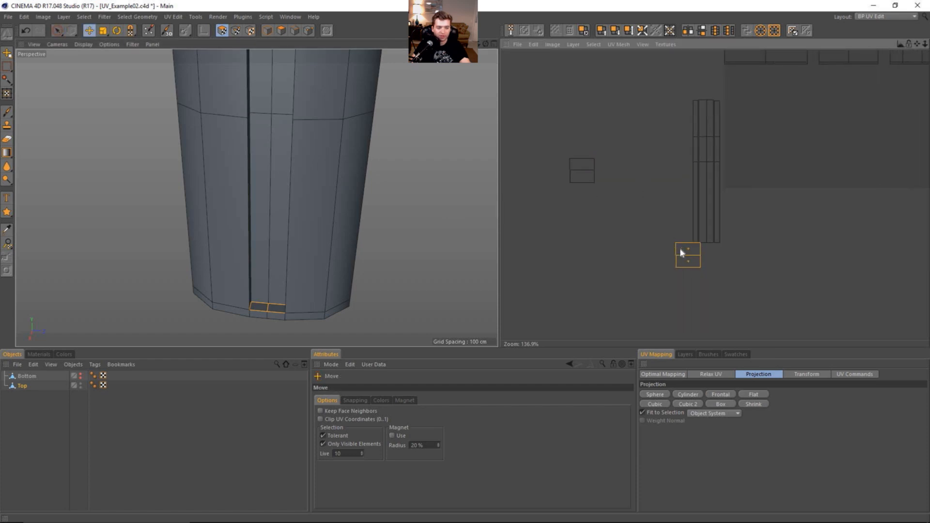
{"action": "left_click_drag", "start_coordinate": [689, 257], "coordinate": [704, 267]}
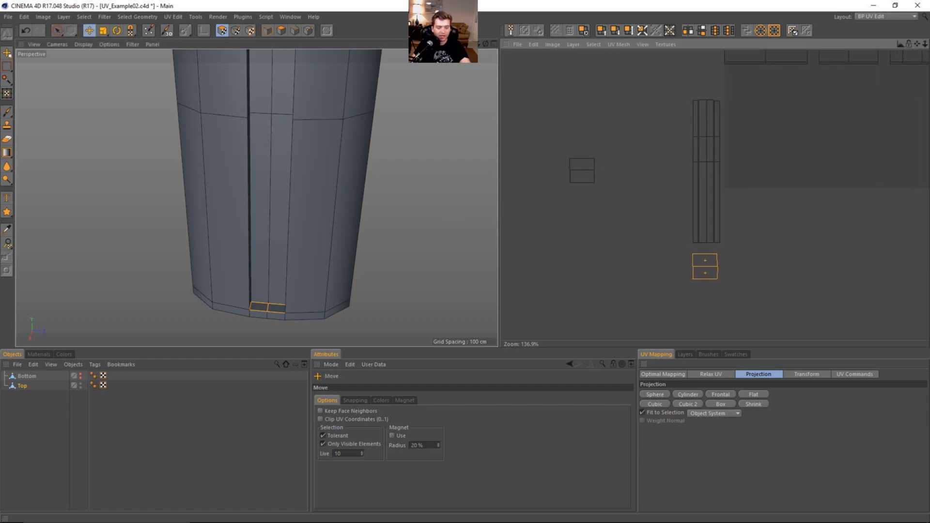
Step: Switch to UV point editing and select the three inner-edge points of the groove's lower end cap on the model
{"action": "left_click", "coordinate": [237, 31]}
{"action": "scroll", "coordinate": [249, 304], "scroll_direction": "up", "scroll_amount": 3}
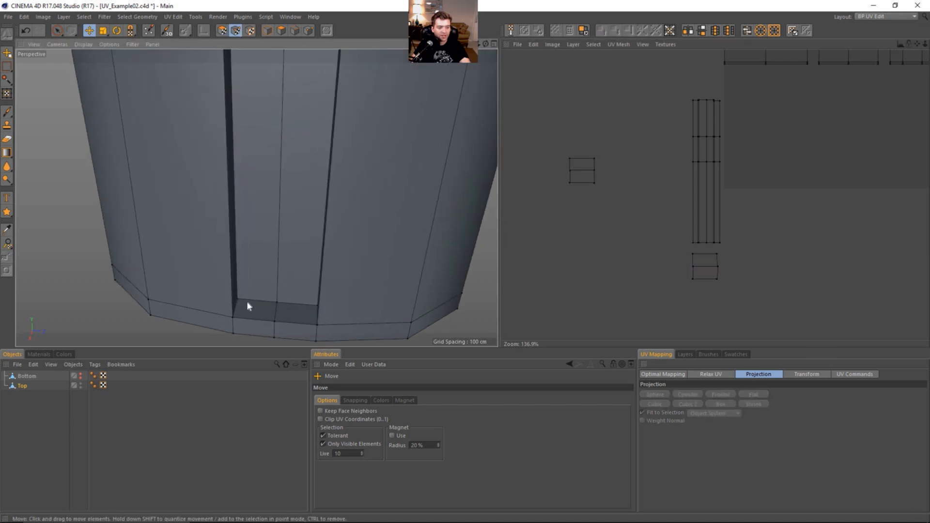
{"action": "key", "text": "9"}
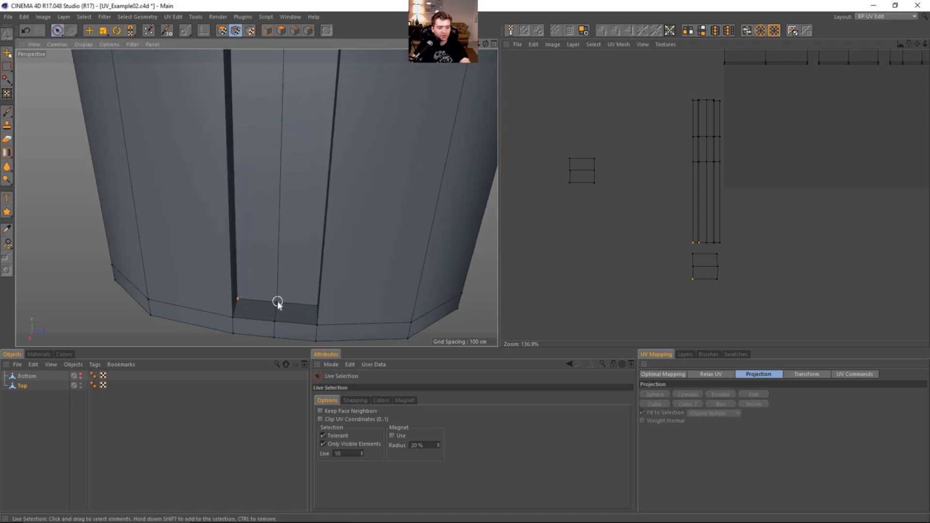
{"action": "left_click", "coordinate": [311, 302], "text": "shift"}
{"action": "scroll", "coordinate": [712, 274], "scroll_direction": "up", "scroll_amount": 1}
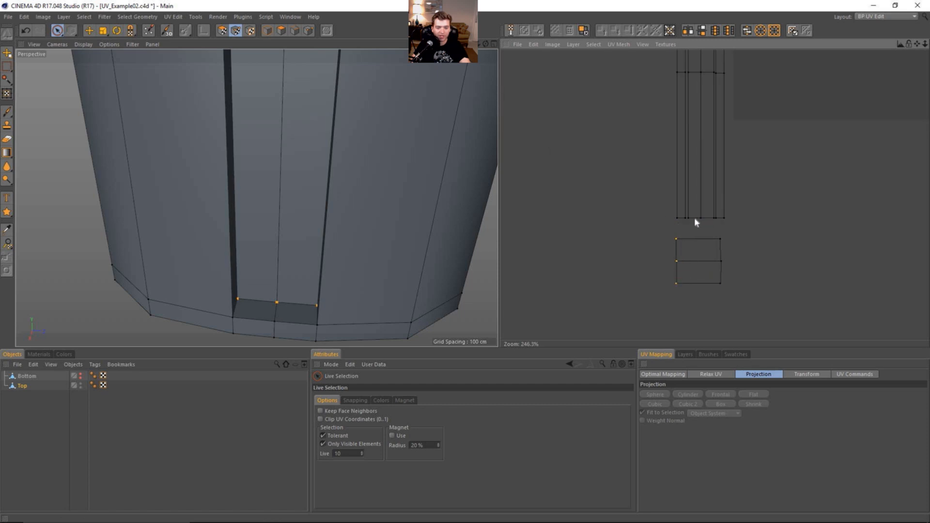
Step: Switch to UV polygon editing with the groove's lower end cap selected
{"action": "left_click", "coordinate": [222, 30], "text": "ctrl"}
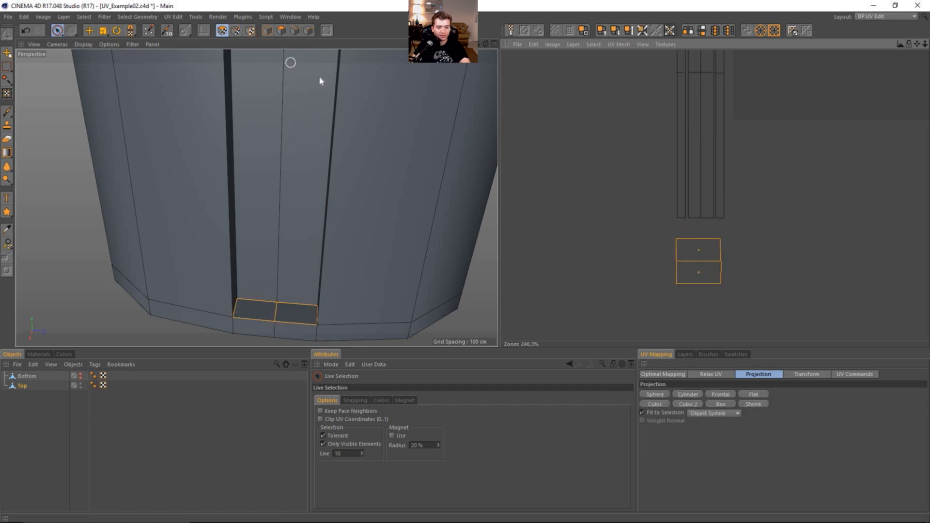
{"action": "key", "text": "r"}
{"action": "left_click_drag", "start_coordinate": [708, 248], "coordinate": [720, 260]}
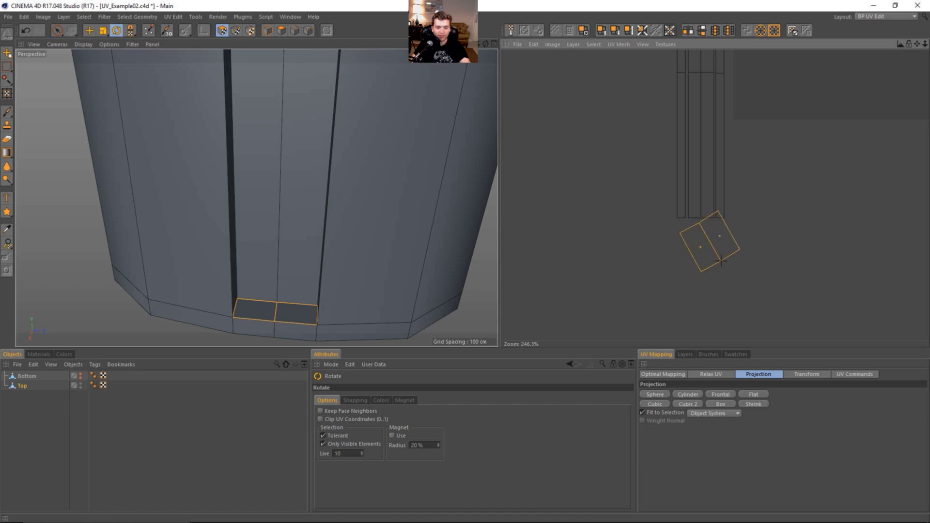
{"action": "key", "text": "ctrl+z"}
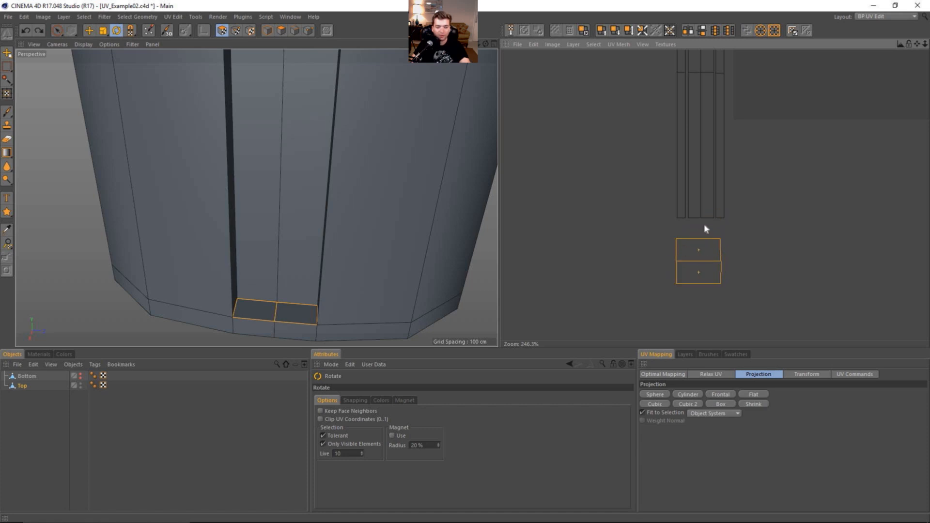
Step: Rotate the lower end cap's UV island by exactly 90°
{"action": "left_click", "coordinate": [813, 375]}
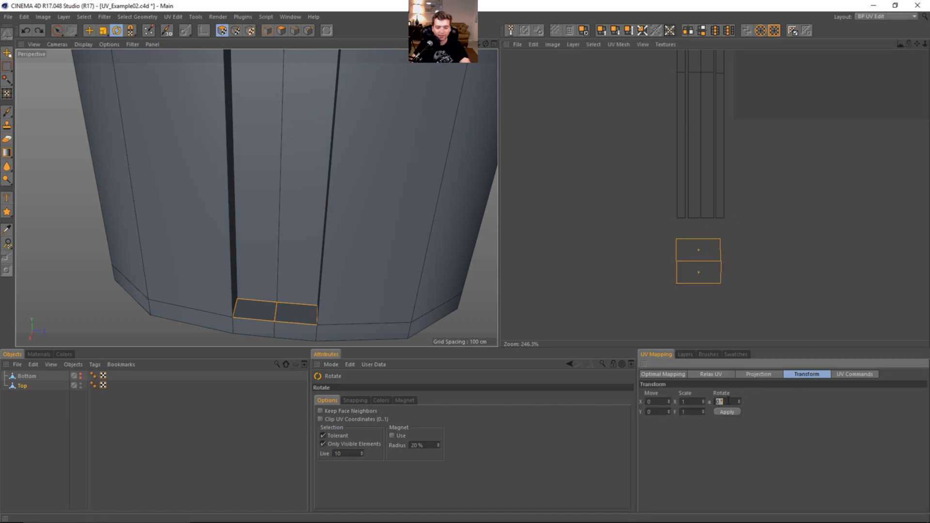
{"action": "type", "text": "90"}
{"action": "left_click", "coordinate": [733, 414]}
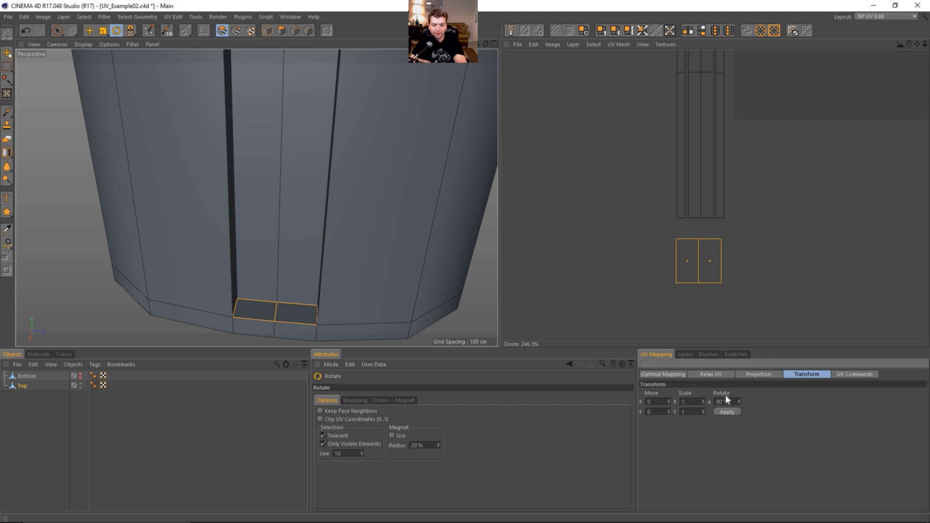
Step: Scale the lower end cap's UV island to the inner strip's width and align it directly beneath that strip
{"action": "key", "text": "e"}
{"action": "left_click_drag", "start_coordinate": [697, 257], "coordinate": [697, 231]}
{"action": "key", "text": "t"}
{"action": "scroll", "coordinate": [710, 240], "scroll_direction": "up", "scroll_amount": 3}
{"action": "scroll", "coordinate": [709, 240], "scroll_direction": "up", "scroll_amount": 1}
{"action": "key", "text": "e"}
{"action": "key", "text": "t"}
{"action": "left_click_drag", "start_coordinate": [724, 261], "coordinate": [706, 223]}
{"action": "key", "text": "e"}
{"action": "key", "text": "t"}
{"action": "key", "text": "e"}
{"action": "scroll", "coordinate": [766, 237], "scroll_direction": "down", "scroll_amount": 5}
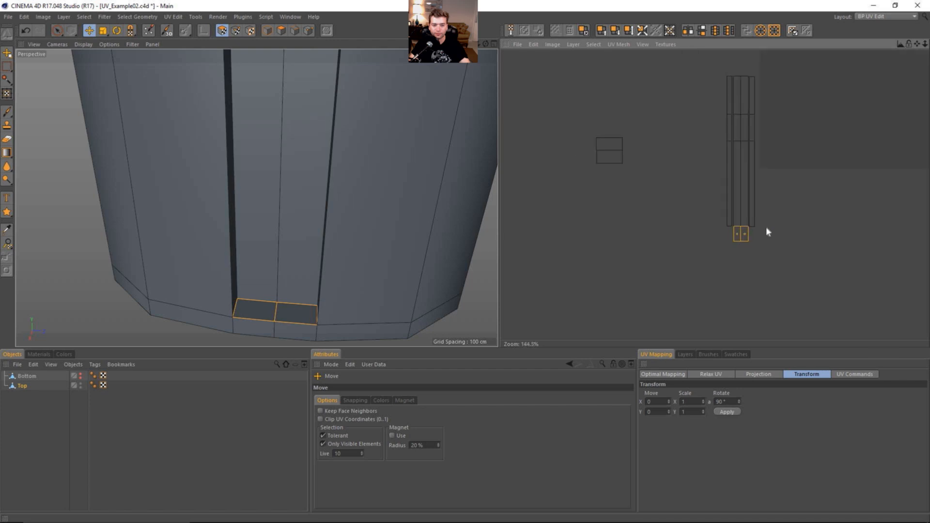
Step: Select the remaining end cap's UV island and move it just above the assembled strips
{"action": "key", "text": "9"}
{"action": "left_click", "coordinate": [595, 199]}
{"action": "key", "text": "e"}
{"action": "left_click_drag", "start_coordinate": [601, 196], "coordinate": [725, 102]}
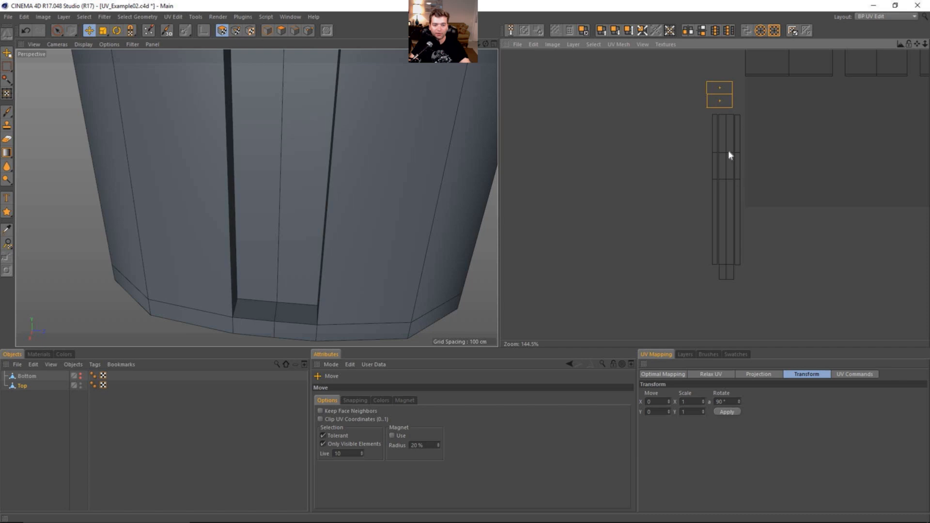
Step: Rotate the upper end cap's UV island by -90°
{"action": "middle_click_drag", "start_coordinate": [730, 155], "coordinate": [719, 173]}
{"action": "double_click", "coordinate": [729, 401]}
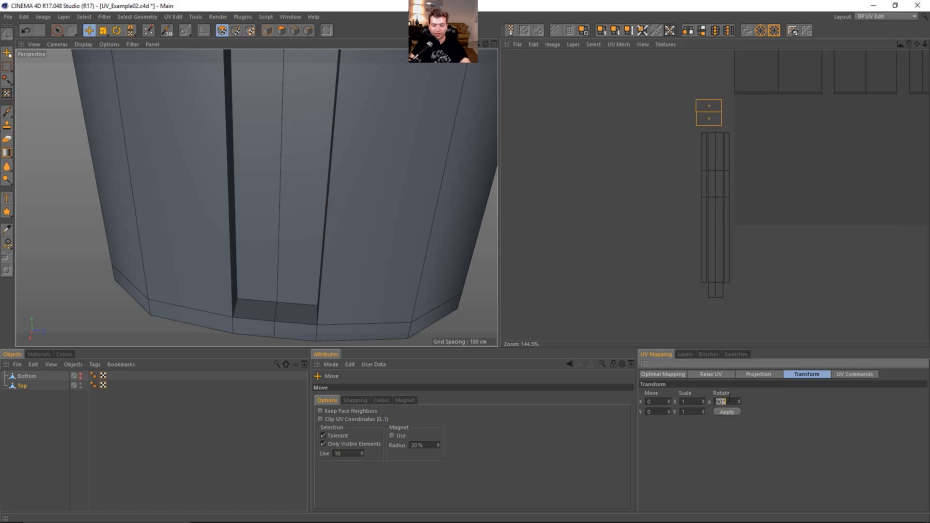
{"action": "type", "text": "-90"}
{"action": "left_click", "coordinate": [726, 412]}
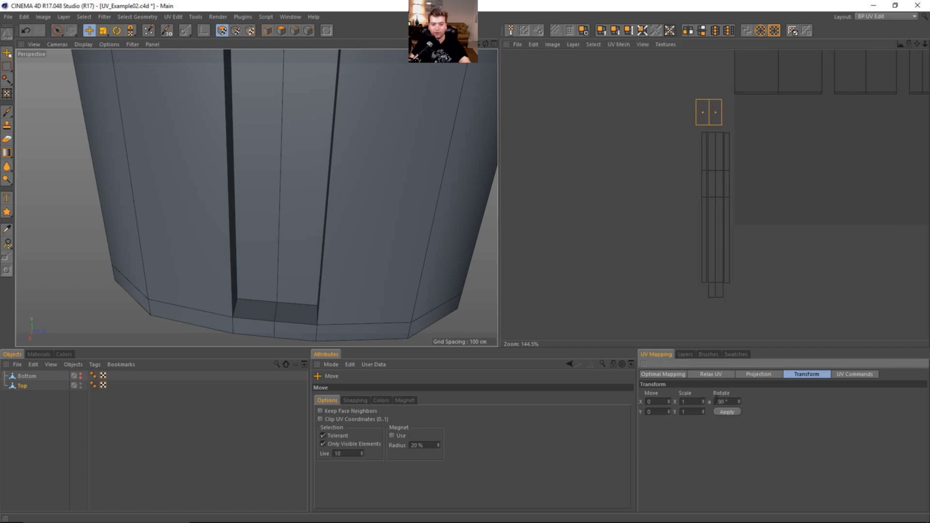
Step: Scale the upper end cap's UV island down to the inner strip's width and align it on that strip's upper edge
{"action": "key", "text": "t"}
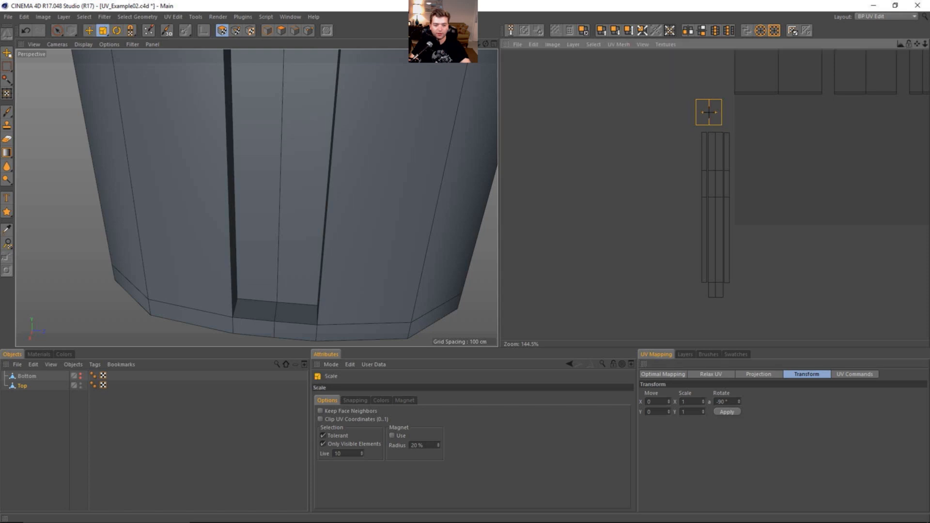
{"action": "mouse_move", "coordinate": [716, 118]}
{"action": "left_mouse_down"}
{"action": "mouse_move", "coordinate": [708, 119]}
{"action": "mouse_move", "coordinate": [725, 130]}
{"action": "left_mouse_up"}
{"action": "key", "text": "e"}
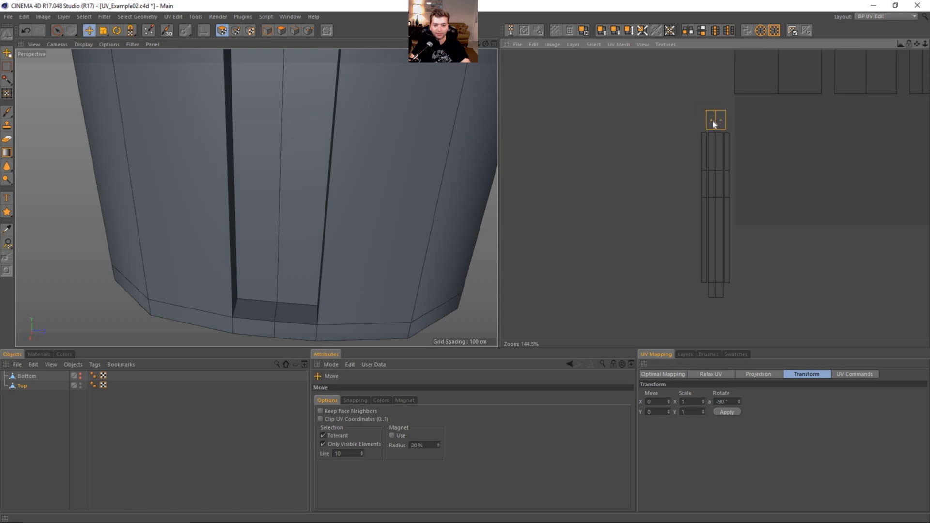
{"action": "scroll", "coordinate": [712, 118], "scroll_direction": "up", "scroll_amount": 5}
{"action": "key", "text": "t"}
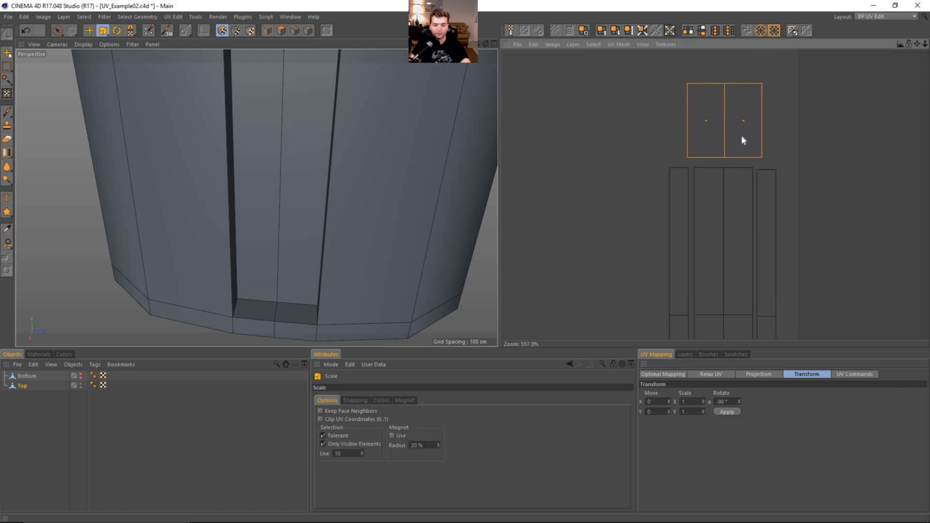
{"action": "mouse_move", "coordinate": [741, 135]}
{"action": "left_mouse_down"}
{"action": "mouse_move", "coordinate": [724, 120]}
{"action": "mouse_move", "coordinate": [736, 124]}
{"action": "mouse_move", "coordinate": [734, 148]}
{"action": "left_mouse_up"}
{"action": "key", "text": "e"}
{"action": "key", "text": "t"}
{"action": "key", "text": "e"}
{"action": "key", "text": "t"}
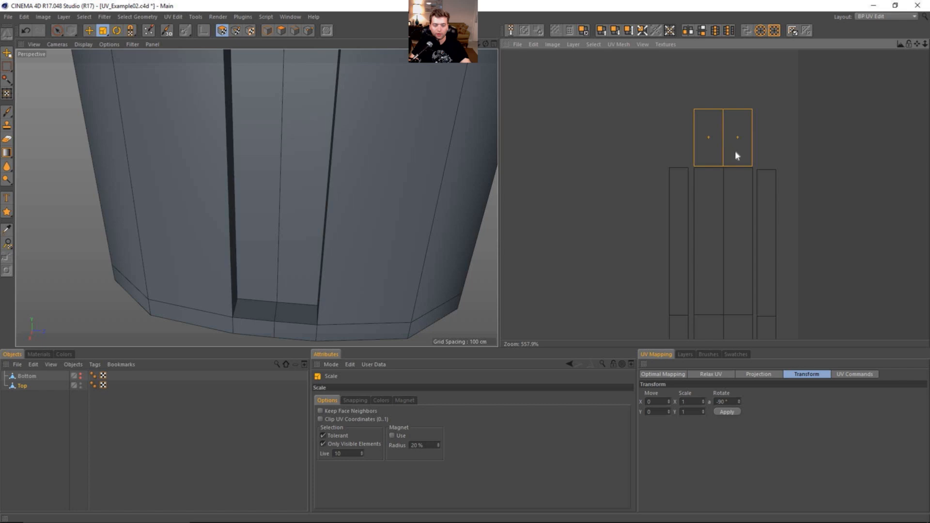
Step: Switch to UV point editing, select the seam points between upper end cap and inner strip, and locate them on the model
{"action": "left_click", "coordinate": [236, 30]}
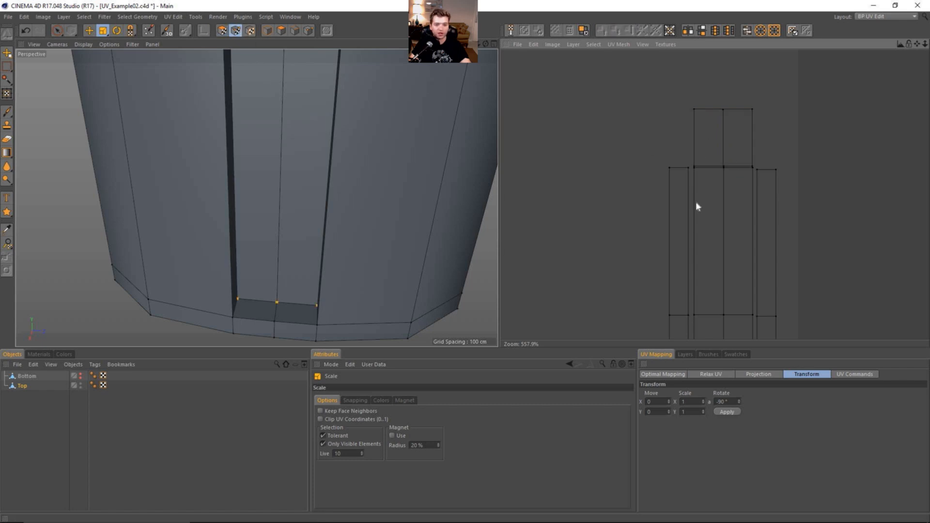
{"action": "key", "text": "9"}
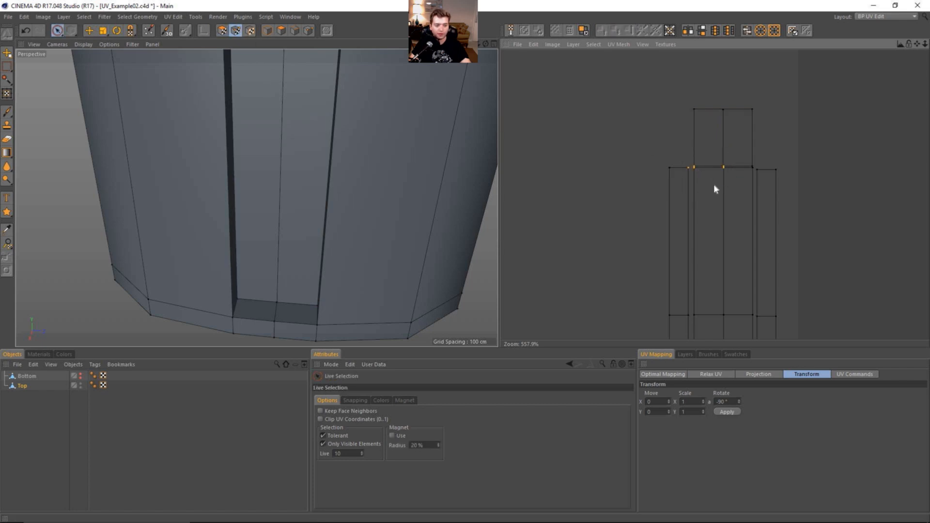
{"action": "left_click", "coordinate": [750, 168], "text": "shift"}
{"action": "right_click_drag", "start_coordinate": [315, 190], "coordinate": [205, 182], "text": "alt"}
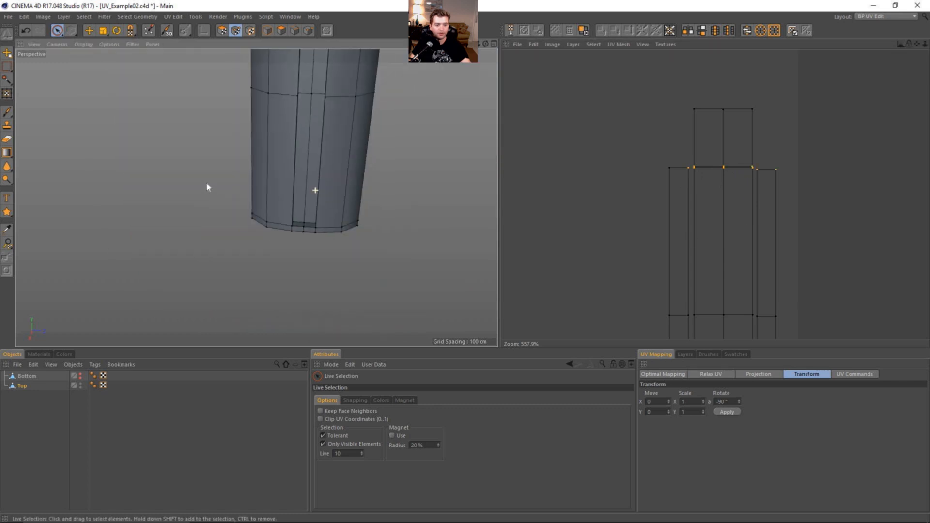
{"action": "middle_click_drag", "start_coordinate": [316, 73], "coordinate": [334, 149], "text": "alt"}
{"action": "left_click_drag", "start_coordinate": [308, 170], "coordinate": [320, 113], "text": "alt"}
{"action": "right_click_drag", "start_coordinate": [315, 155], "coordinate": [348, 149], "text": "alt"}
{"action": "right_click_drag", "start_coordinate": [301, 131], "coordinate": [344, 132], "text": "alt"}
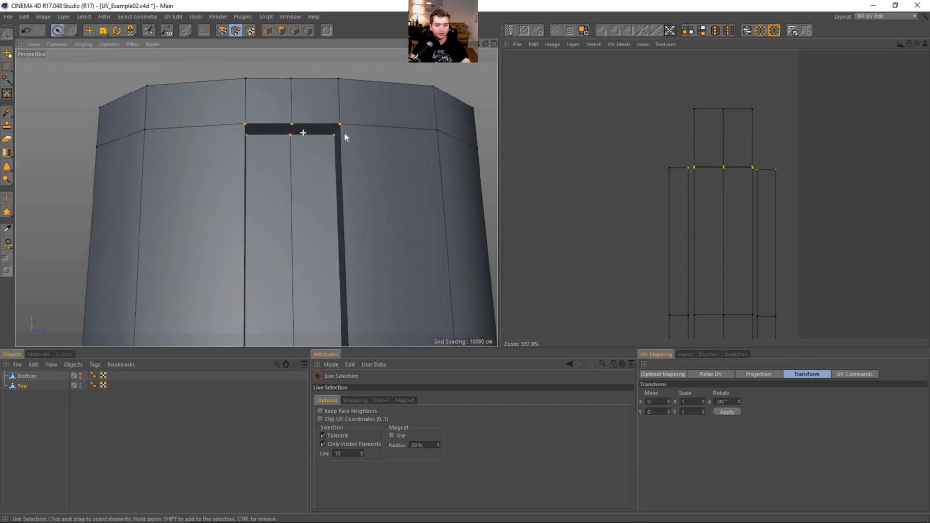
{"action": "left_click_drag", "start_coordinate": [343, 132], "coordinate": [345, 123], "text": "alt"}
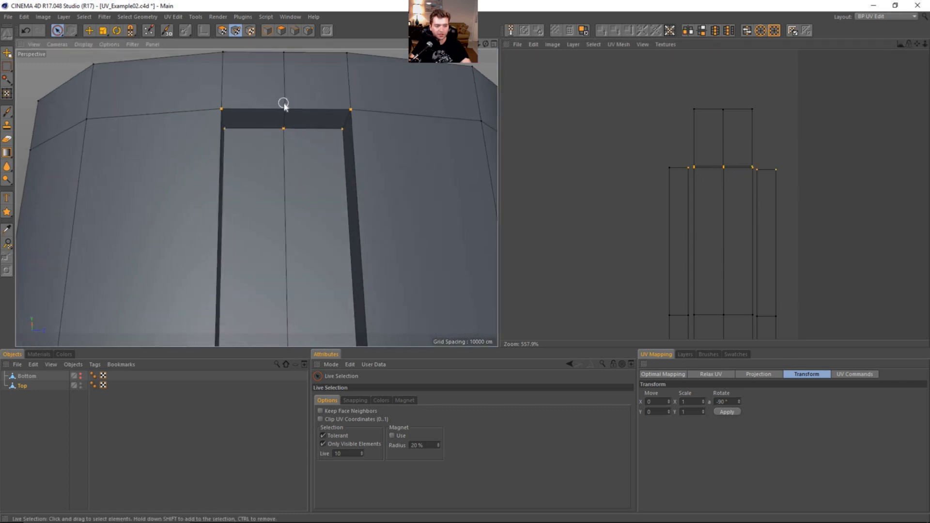
Step: Select parts of the upper seam's UV points and compare them with the highlighted points at the groove's upper end on the model
{"action": "scroll", "coordinate": [285, 103], "scroll_direction": "up", "scroll_amount": 3}
{"action": "scroll", "coordinate": [691, 183], "scroll_direction": "up", "scroll_amount": 3}
{"action": "left_click", "coordinate": [710, 139]}
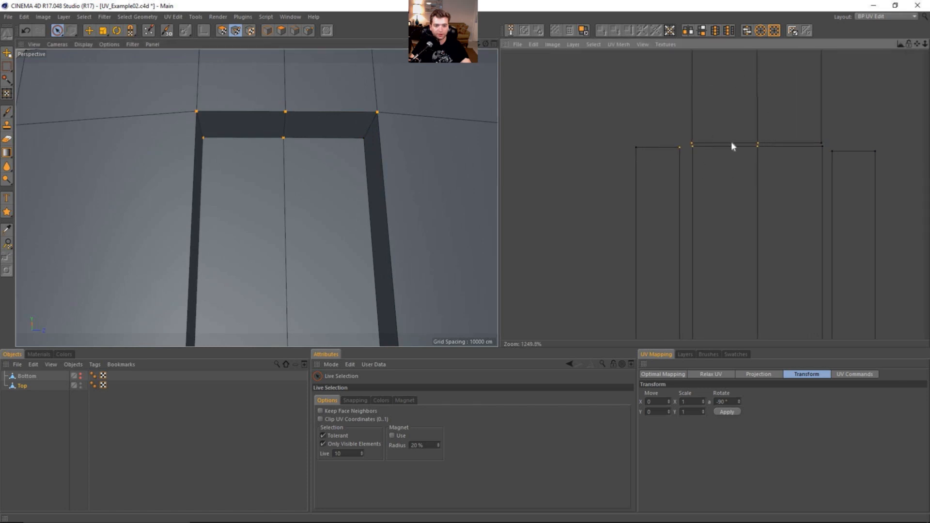
{"action": "left_click_drag", "start_coordinate": [765, 138], "coordinate": [755, 142]}
{"action": "scroll", "coordinate": [776, 145], "scroll_direction": "down", "scroll_amount": 1}
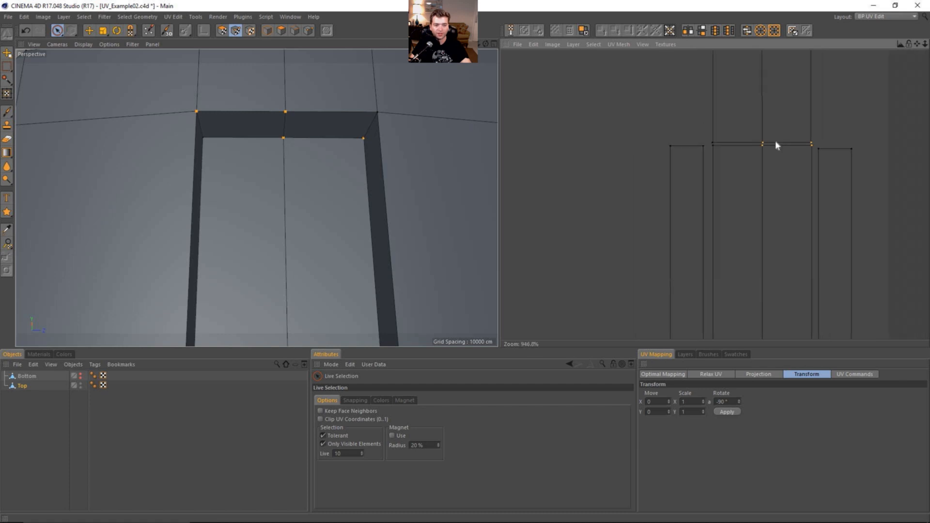
{"action": "middle_click_drag", "start_coordinate": [769, 146], "coordinate": [734, 173]}
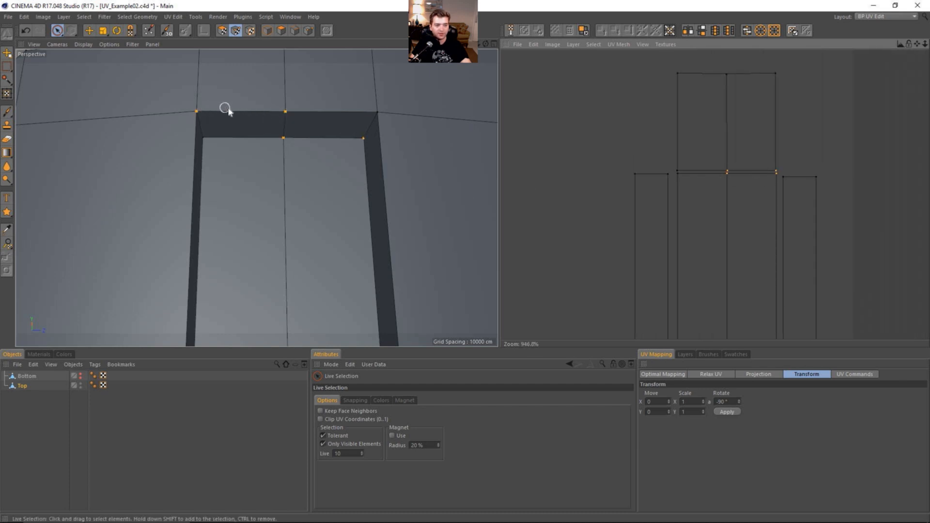
{"action": "left_click", "coordinate": [287, 112], "text": "shift"}
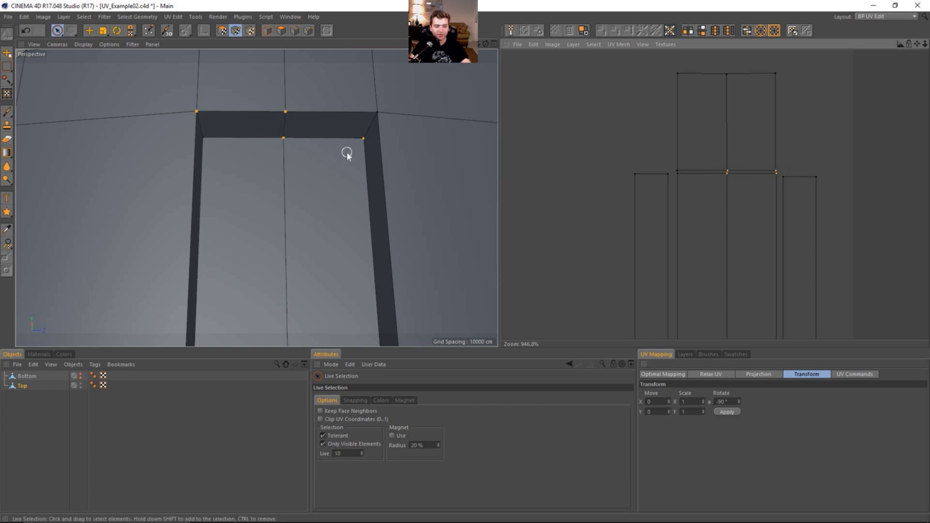
Step: Return to UV polygon editing with the upper end cap selected and rotate its island by 90° twice
{"action": "left_click", "coordinate": [746, 121]}
{"action": "key", "text": "Return"}
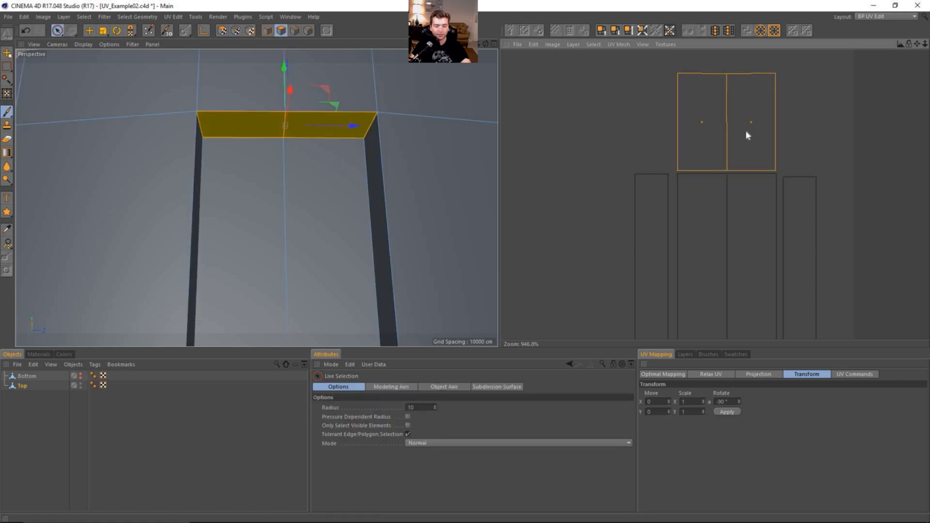
{"action": "left_click", "coordinate": [221, 30]}
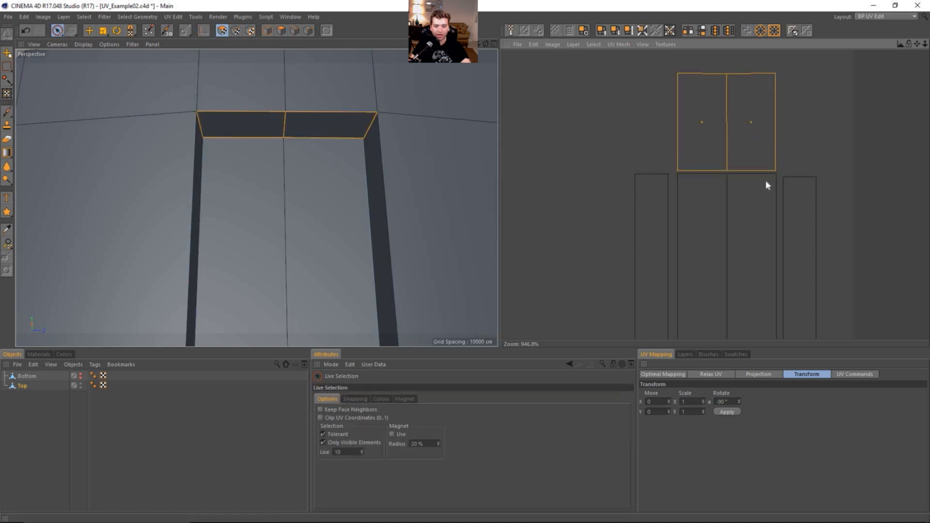
{"action": "double_click", "coordinate": [733, 401]}
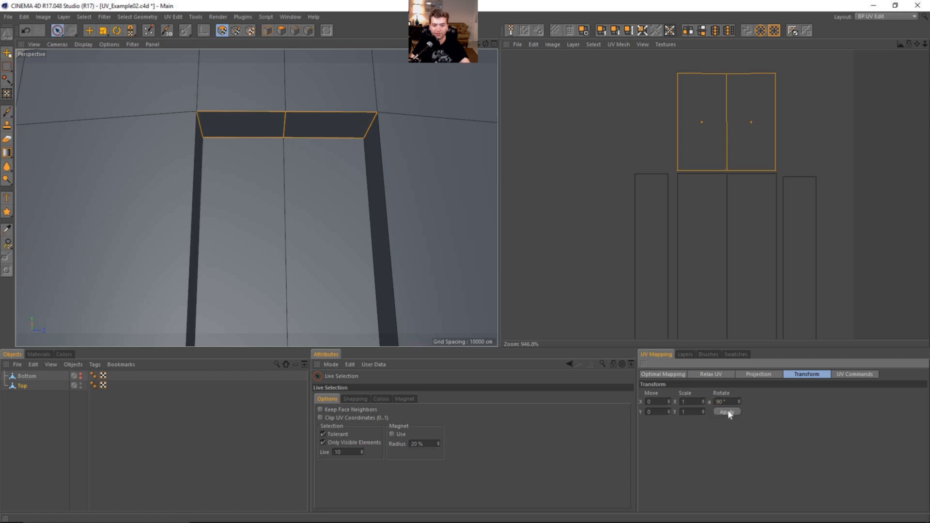
{"action": "left_click", "coordinate": [729, 412]}
{"action": "left_click", "coordinate": [731, 412]}
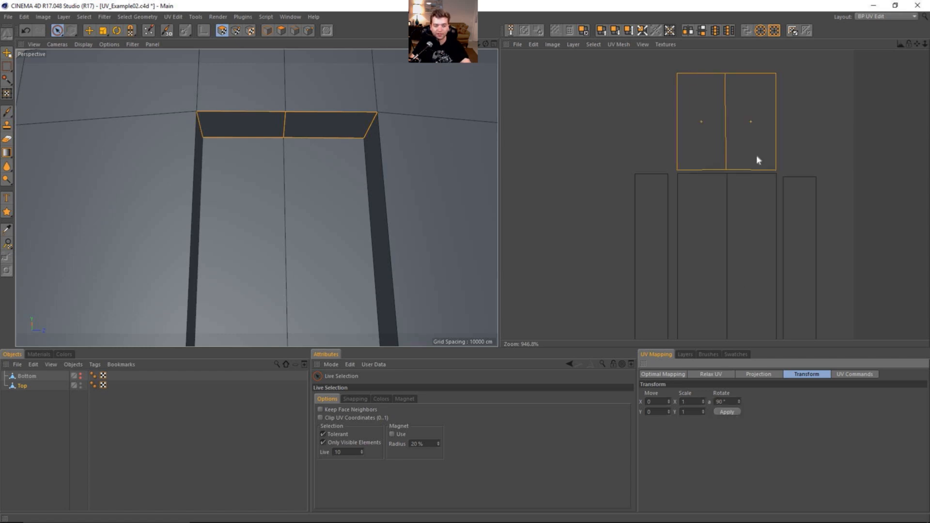
Step: Switch to UV point editing and select the middle seam points between the upper end cap and inner strip to check their match
{"action": "left_click", "coordinate": [237, 32]}
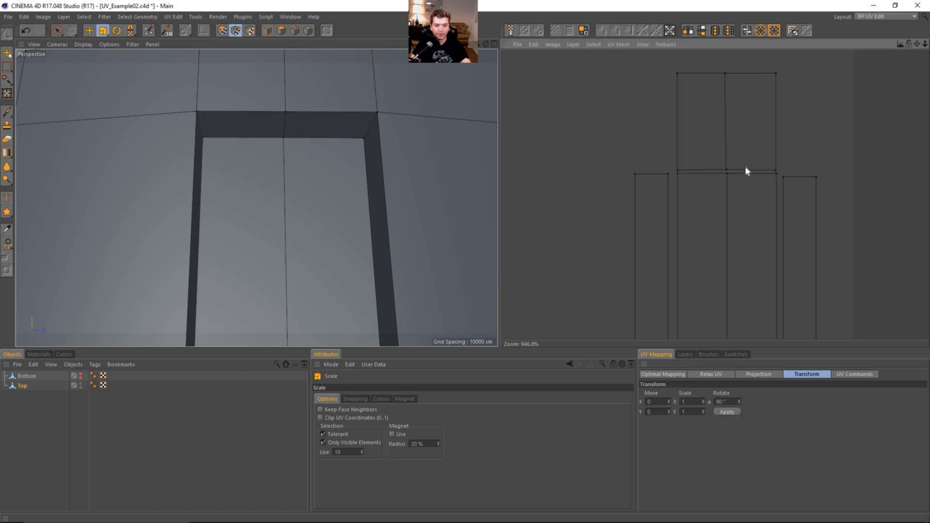
{"action": "key", "text": "9"}
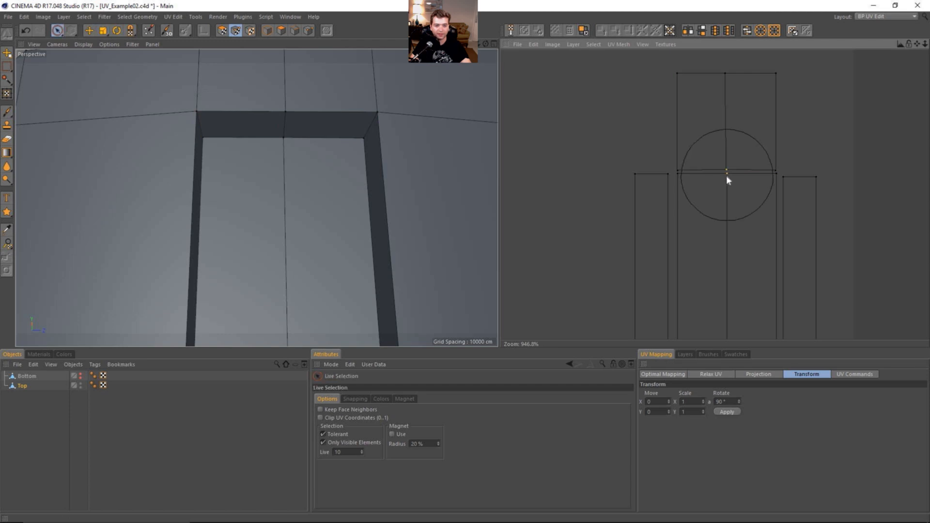
{"action": "left_click", "coordinate": [726, 174]}
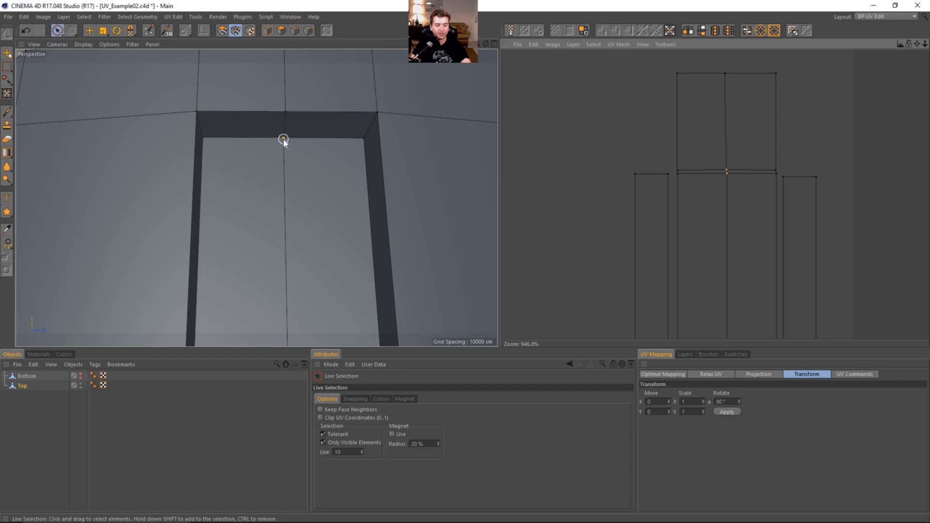
Step: Examine the whole groove on the model against the assembled UV islands, ending at the upper end cap's seam
{"action": "right_click_drag", "start_coordinate": [329, 195], "coordinate": [266, 193], "text": "alt"}
{"action": "left_click_drag", "start_coordinate": [311, 212], "coordinate": [321, 259], "text": "alt"}
{"action": "middle_click_drag", "start_coordinate": [275, 239], "coordinate": [257, 197], "text": "alt"}
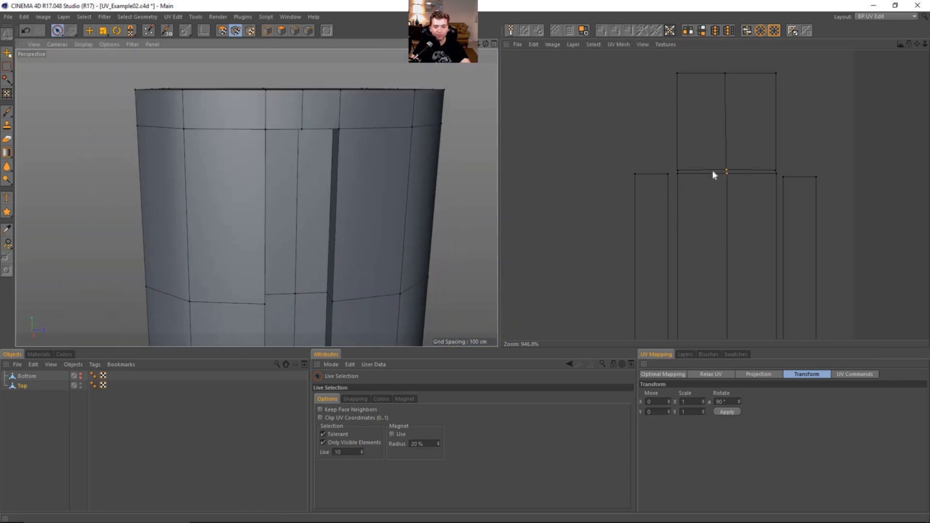
{"action": "right_click_drag", "start_coordinate": [271, 223], "coordinate": [199, 224], "text": "alt"}
{"action": "middle_click_drag", "start_coordinate": [310, 267], "coordinate": [305, 231], "text": "alt"}
{"action": "right_click_drag", "start_coordinate": [305, 239], "coordinate": [262, 238], "text": "alt"}
{"action": "middle_click_drag", "start_coordinate": [297, 239], "coordinate": [295, 187], "text": "alt"}
{"action": "mouse_move", "coordinate": [327, 201]}
{"action": "right_mouse_down", "text": "alt"}
{"action": "mouse_move", "coordinate": [296, 204]}
{"action": "mouse_move", "coordinate": [334, 216]}
{"action": "right_mouse_up", "text": "alt"}
{"action": "middle_click_drag", "start_coordinate": [376, 237], "coordinate": [349, 255], "text": "alt"}
{"action": "right_click_drag", "start_coordinate": [780, 245], "coordinate": [736, 246], "text": "alt"}
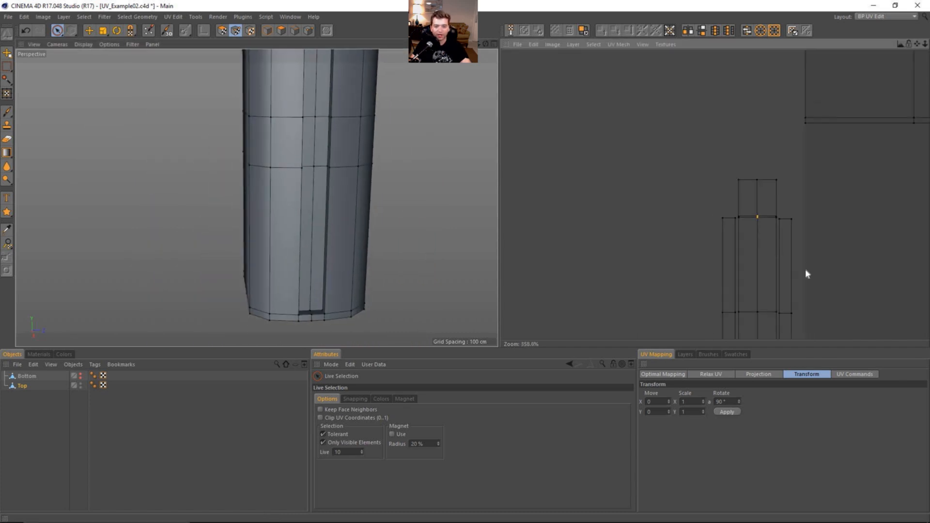
{"action": "middle_click_drag", "start_coordinate": [805, 270], "coordinate": [717, 90], "text": "alt"}
{"action": "right_click_drag", "start_coordinate": [766, 274], "coordinate": [738, 275], "text": "alt"}
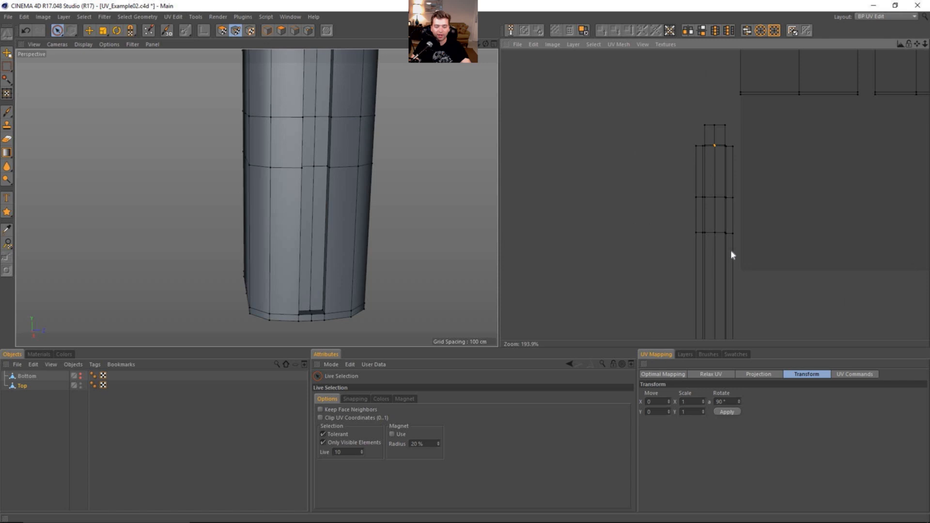
{"action": "middle_click_drag", "start_coordinate": [732, 278], "coordinate": [730, 222], "text": "alt"}
{"action": "scroll", "coordinate": [722, 119], "scroll_direction": "up", "scroll_amount": 5}
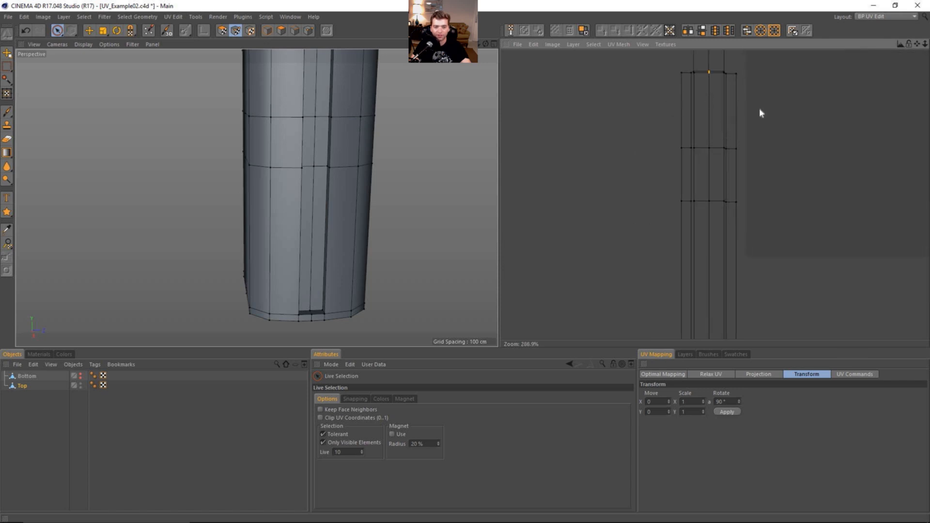
{"action": "middle_click_drag", "start_coordinate": [712, 99], "coordinate": [719, 247], "text": "alt"}
{"action": "right_click_drag", "start_coordinate": [688, 95], "coordinate": [711, 96], "text": "alt"}
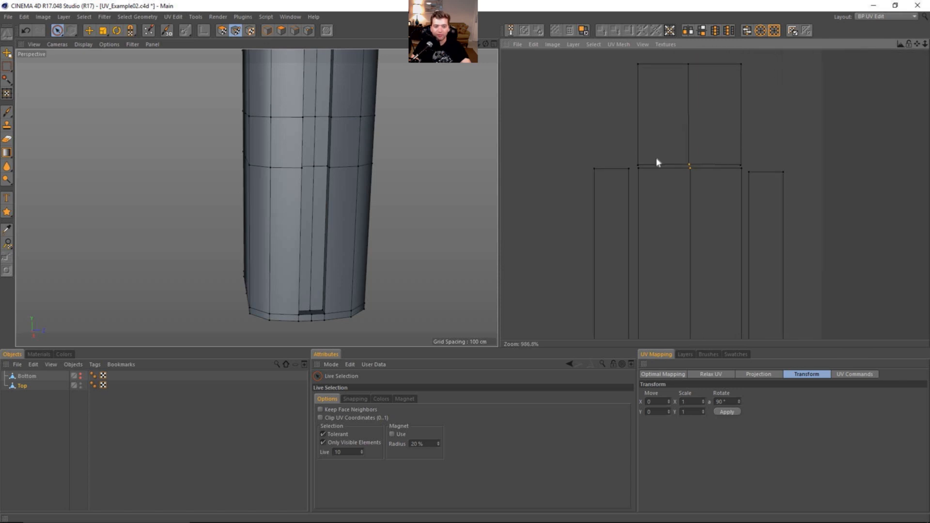
{"action": "key", "text": "t"}
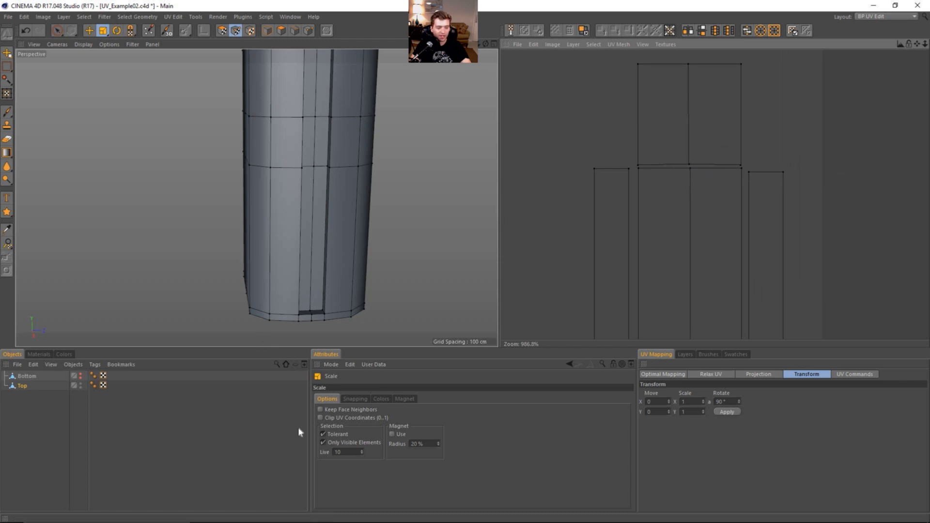
Step: Select the three pairs of UV points along the seam between the upper end cap and the inner strip with Live Selection
{"action": "scroll", "coordinate": [720, 242], "scroll_direction": "down", "scroll_amount": 3}
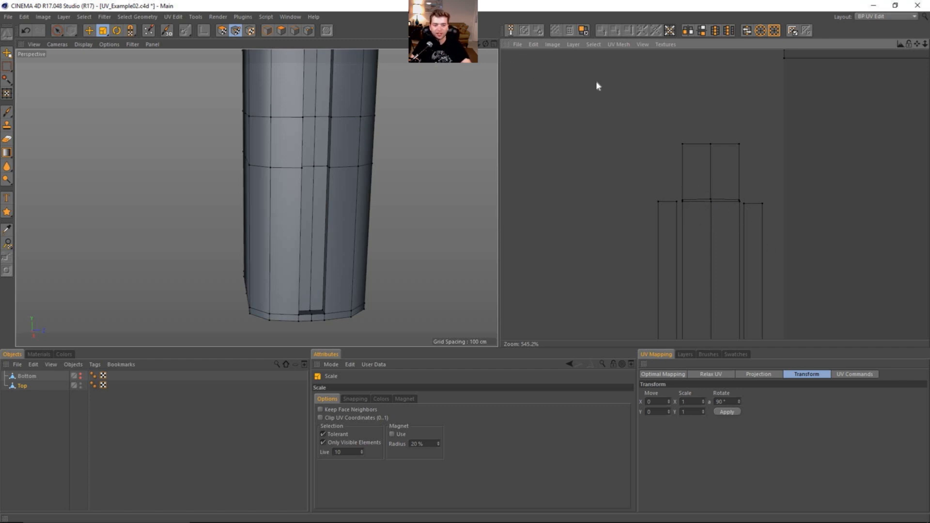
{"action": "scroll", "coordinate": [721, 198], "scroll_direction": "up", "scroll_amount": 5}
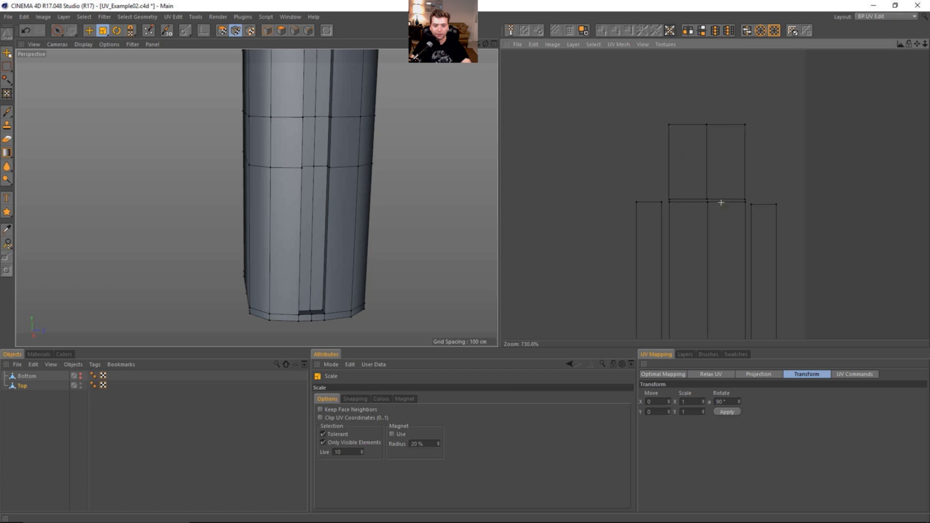
{"action": "key", "text": "space"}
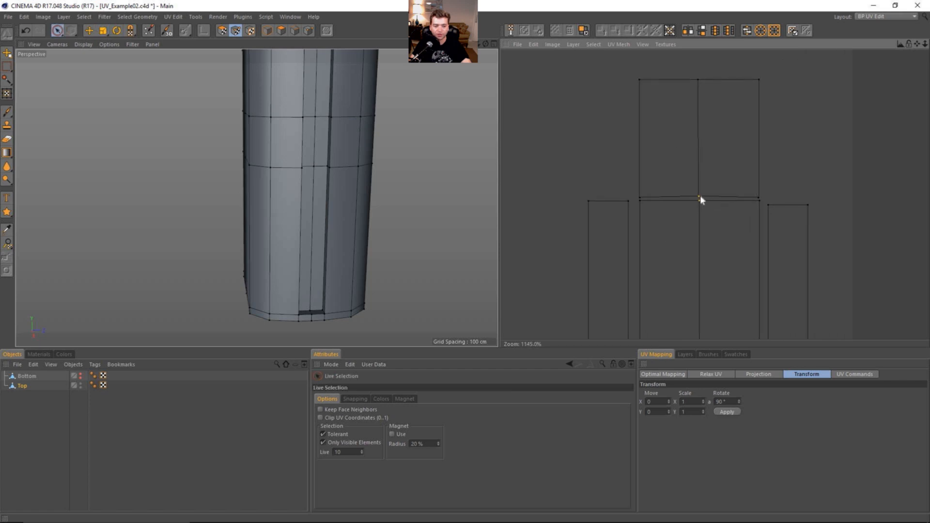
{"action": "scroll", "coordinate": [712, 198], "scroll_direction": "down", "scroll_amount": 6}
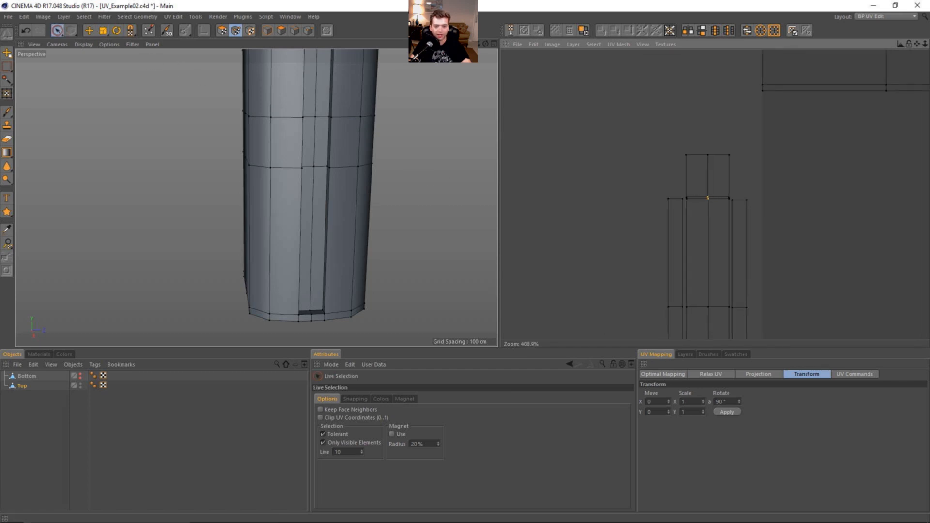
{"action": "scroll", "coordinate": [703, 196], "scroll_direction": "up", "scroll_amount": 7}
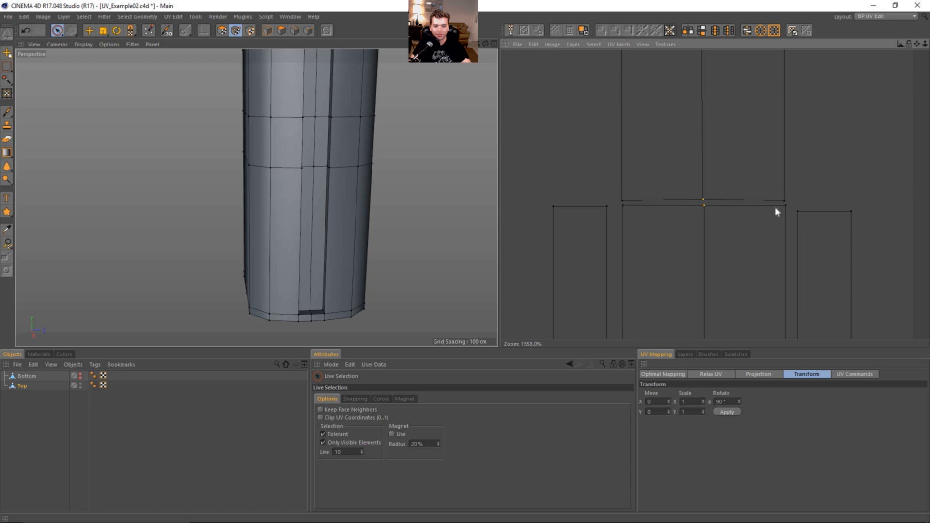
{"action": "scroll", "coordinate": [739, 197], "scroll_direction": "down", "scroll_amount": 4}
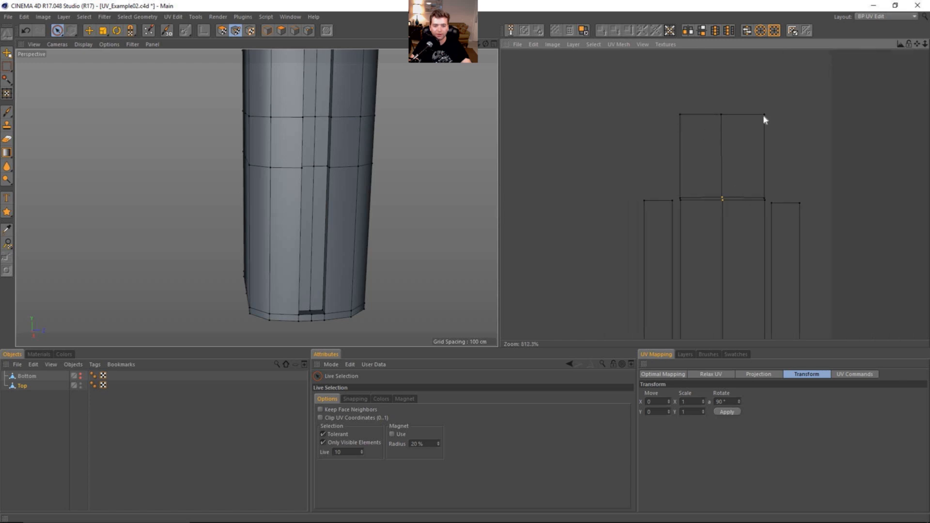
{"action": "key", "text": "t"}
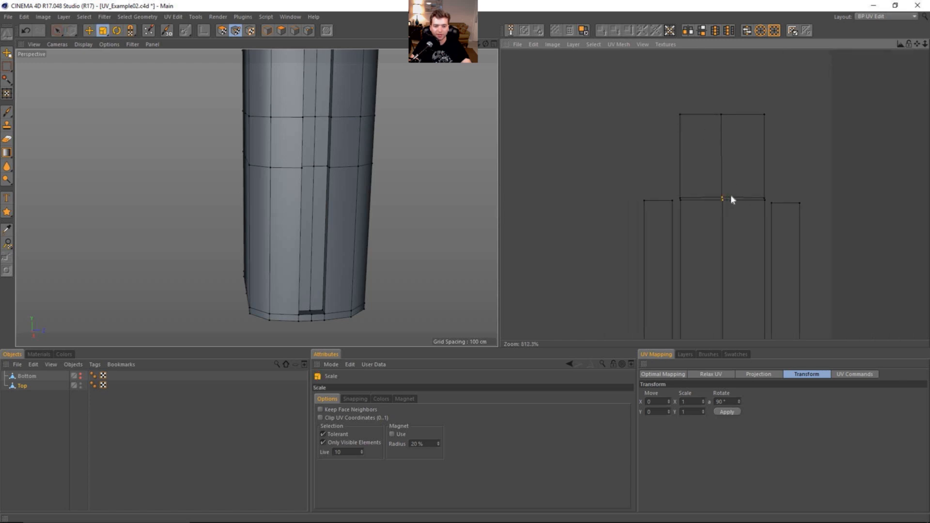
{"action": "key", "text": "space"}
{"action": "left_click", "coordinate": [719, 201]}
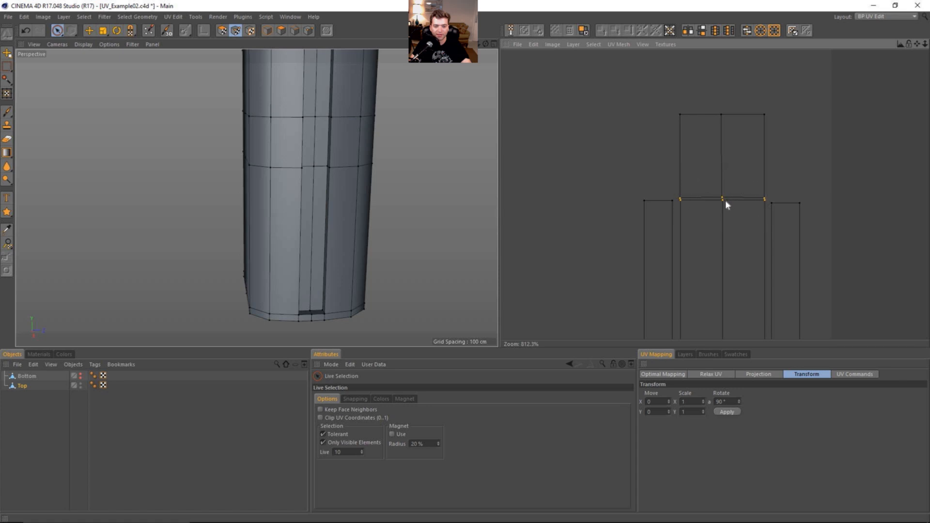
Step: Merge the selected upper seam point pairs with UV Terrace
{"action": "left_click", "coordinate": [848, 377]}
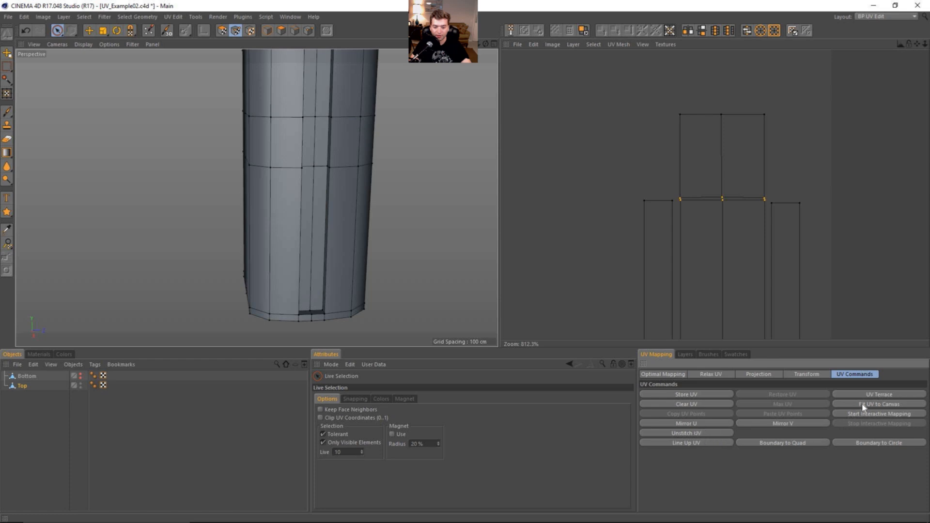
{"action": "left_click", "coordinate": [872, 395]}
{"action": "key", "text": "ctrl+z"}
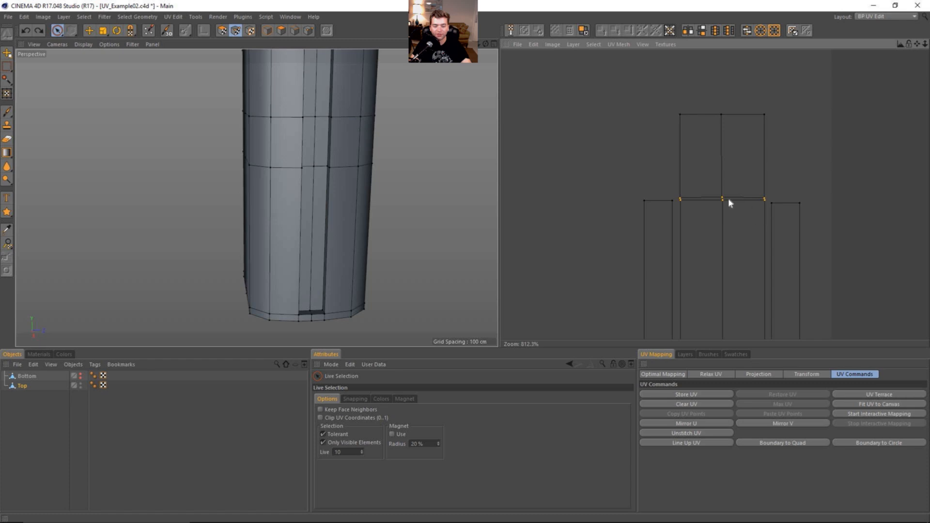
{"action": "scroll", "coordinate": [774, 306], "scroll_direction": "down", "scroll_amount": 10}
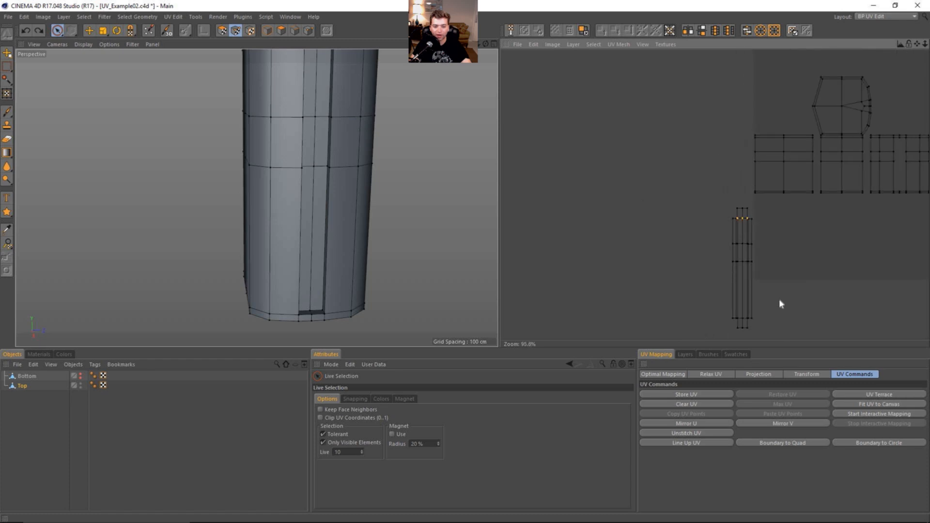
{"action": "middle_click_drag", "start_coordinate": [779, 299], "coordinate": [760, 273], "text": "alt"}
{"action": "left_click", "coordinate": [882, 395]}
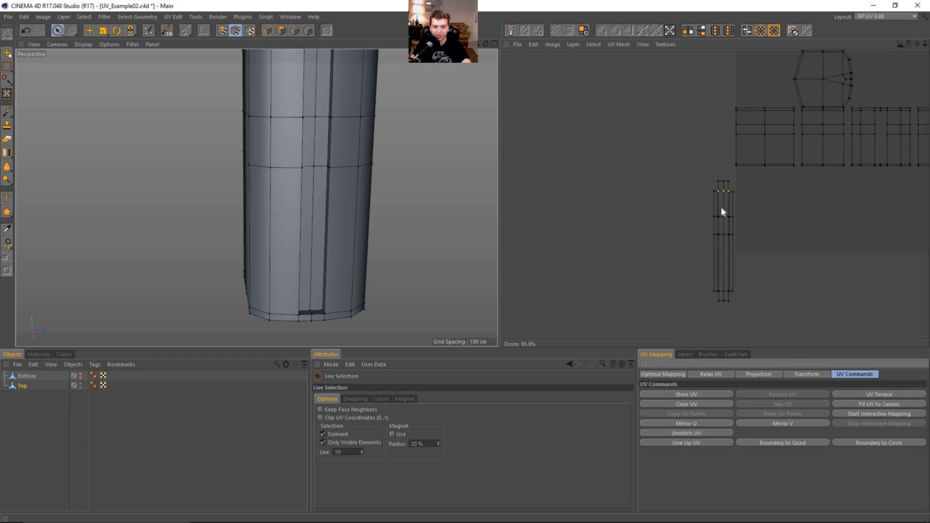
{"action": "scroll", "coordinate": [721, 208], "scroll_direction": "up", "scroll_amount": 6}
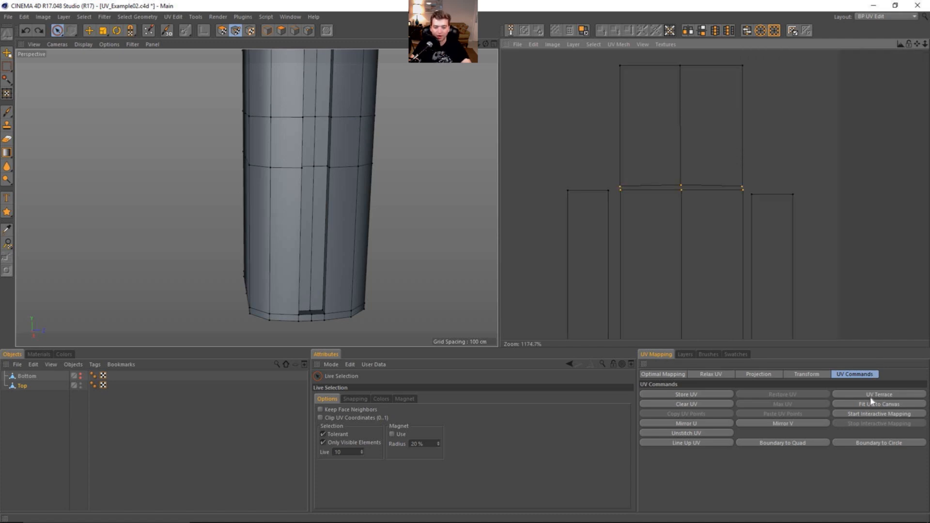
{"action": "scroll", "coordinate": [672, 198], "scroll_direction": "down", "scroll_amount": 10}
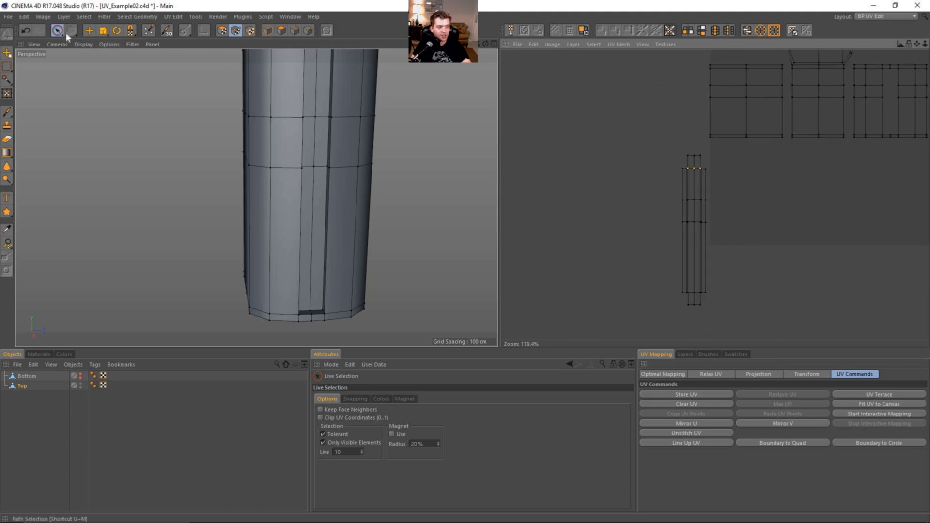
Step: Rectangle-select all points of the groove's three long strips and try UV Terrace on them, undoing it after a check
{"action": "left_click_drag", "start_coordinate": [58, 30], "coordinate": [89, 41]}
{"action": "left_click_drag", "start_coordinate": [719, 163], "coordinate": [660, 295]}
{"action": "scroll", "coordinate": [719, 297], "scroll_direction": "up", "scroll_amount": 4}
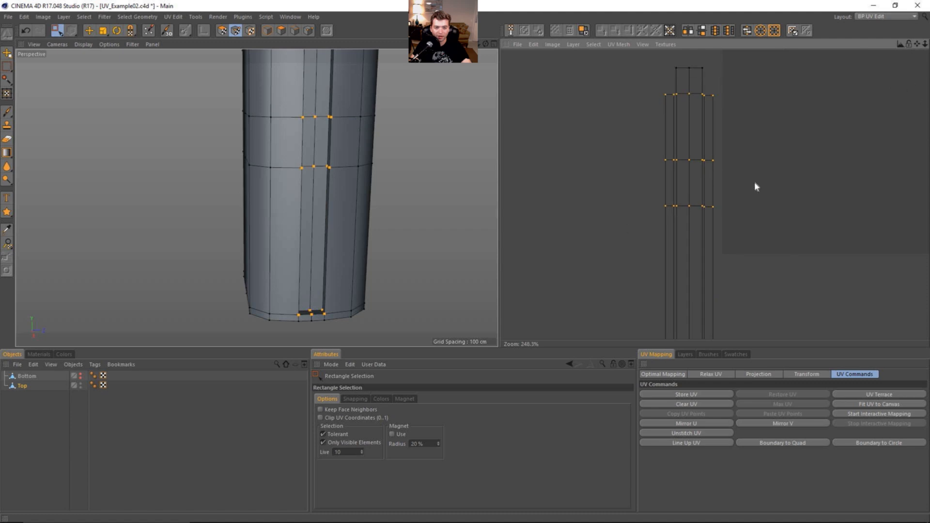
{"action": "middle_click_drag", "start_coordinate": [718, 296], "coordinate": [715, 276], "text": "alt"}
{"action": "left_click", "coordinate": [875, 395]}
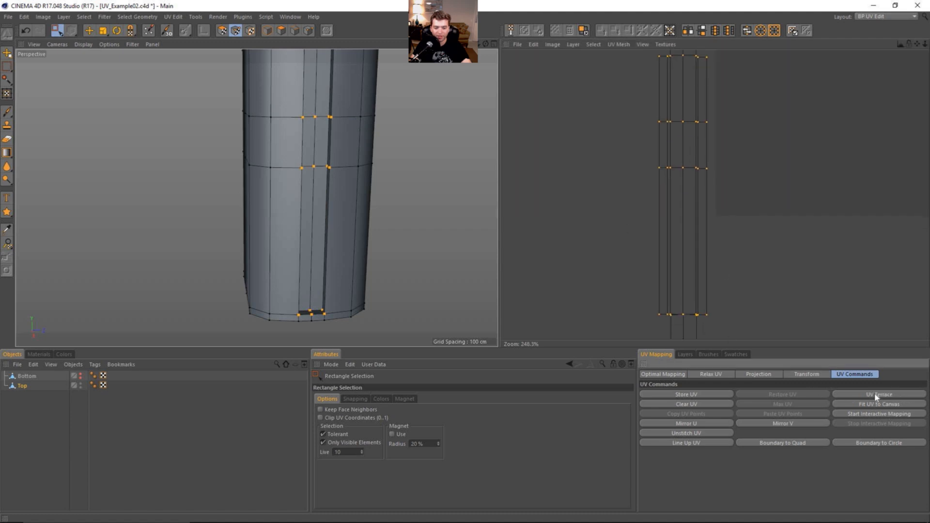
{"action": "key", "text": "ctrl+z"}
{"action": "scroll", "coordinate": [712, 183], "scroll_direction": "down", "scroll_amount": 4}
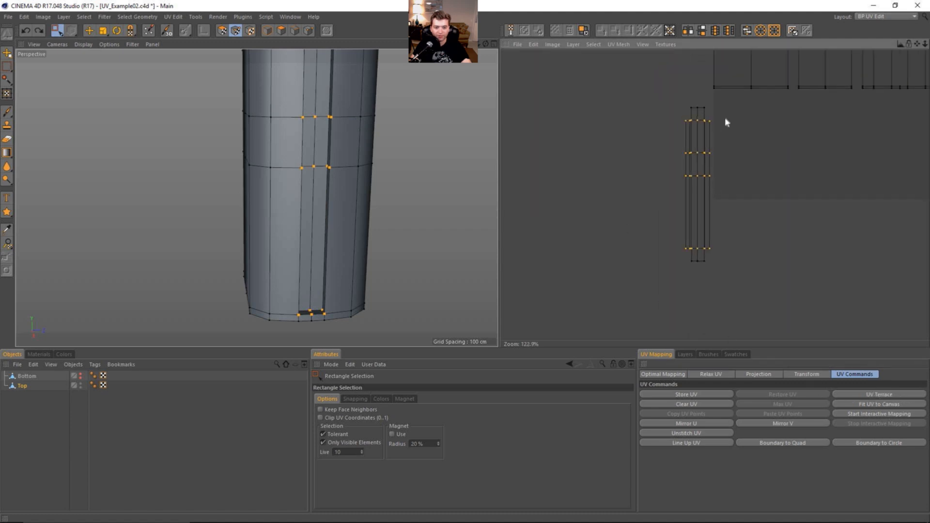
Step: Remove the side strips' outer edge points from the selection, try UV Terrace on the remaining points and undo it
{"action": "left_click_drag", "start_coordinate": [731, 102], "coordinate": [708, 257]}
{"action": "left_click_drag", "start_coordinate": [671, 105], "coordinate": [687, 257], "text": "ctrl"}
{"action": "left_click", "coordinate": [854, 393]}
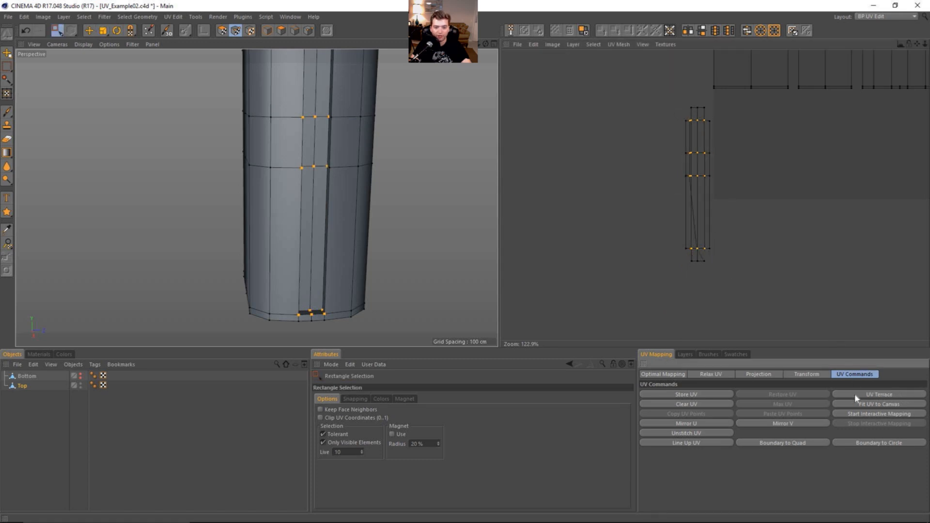
{"action": "key", "text": "ctrl+z"}
Step: Inspect the lower end cap's seam and deselect all the remaining UV points of the groove strips
{"action": "scroll", "coordinate": [714, 242], "scroll_direction": "up", "scroll_amount": 5}
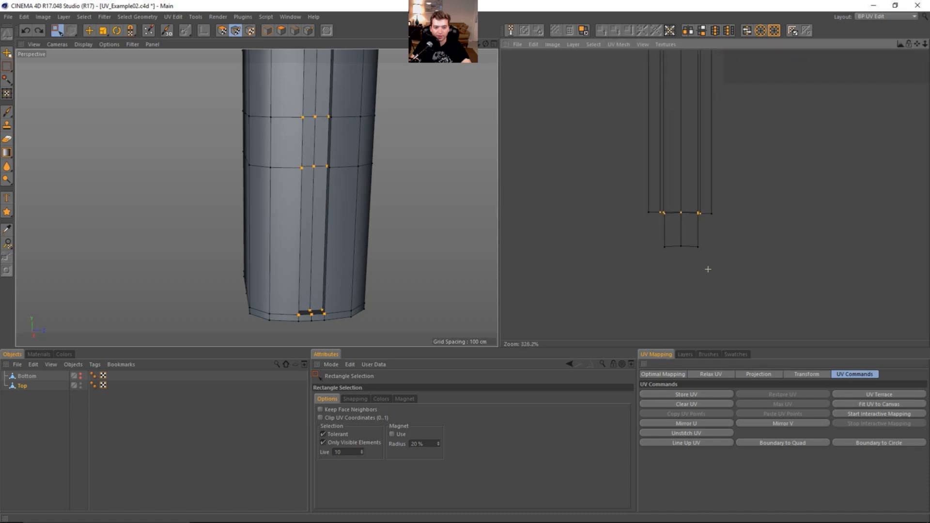
{"action": "scroll", "coordinate": [690, 245], "scroll_direction": "up", "scroll_amount": 5}
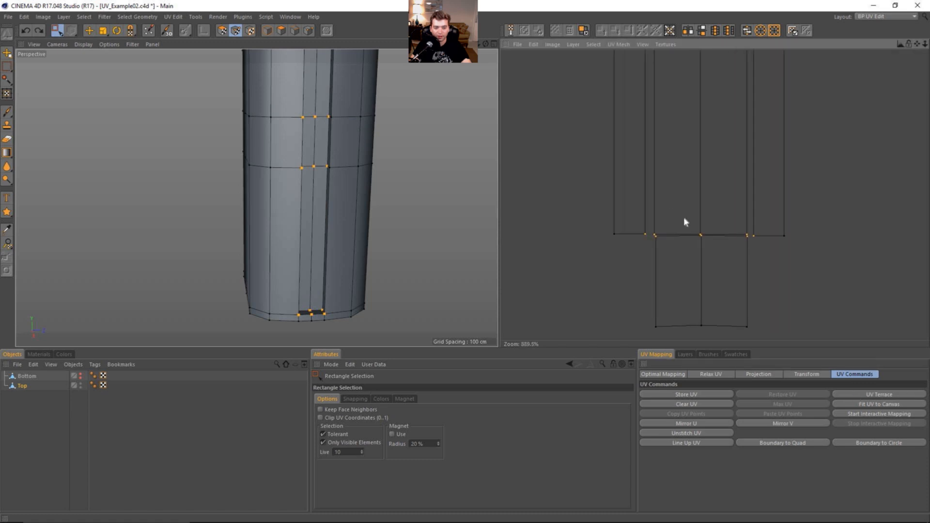
{"action": "key", "text": "t"}
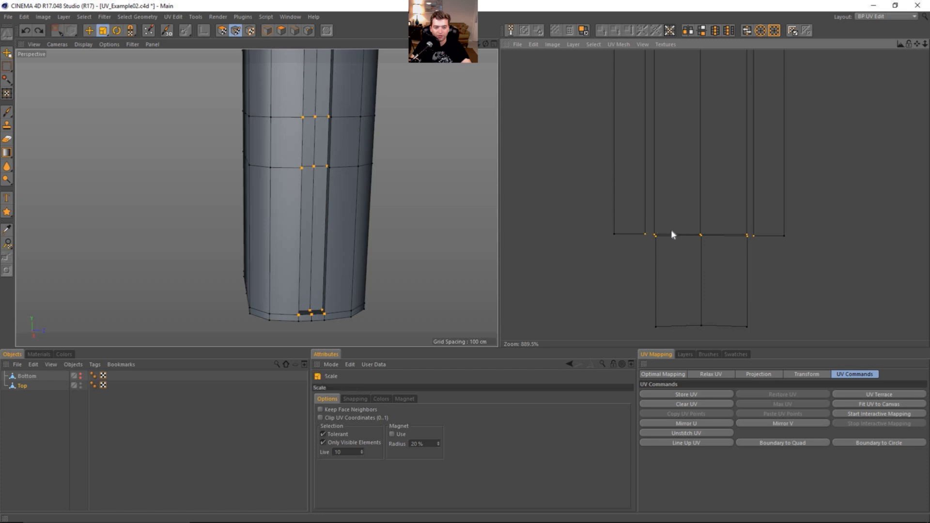
{"action": "scroll", "coordinate": [563, 214], "scroll_direction": "down", "scroll_amount": 7}
{"action": "scroll", "coordinate": [734, 153], "scroll_direction": "down", "scroll_amount": 4}
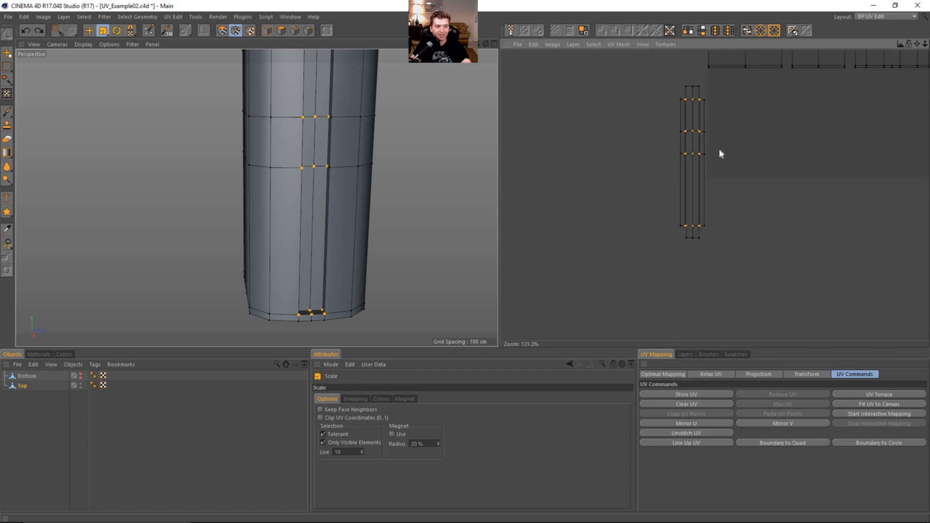
{"action": "key", "text": "space"}
{"action": "left_click_drag", "start_coordinate": [670, 90], "coordinate": [689, 235], "text": "ctrl"}
{"action": "left_click_drag", "start_coordinate": [675, 163], "coordinate": [666, 236], "text": "ctrl"}
Step: Select the lower seam's UV points and the lower end cap's far edge points to compare each set with the model
{"action": "scroll", "coordinate": [706, 231], "scroll_direction": "up", "scroll_amount": 9}
{"action": "scroll", "coordinate": [587, 211], "scroll_direction": "up", "scroll_amount": 5}
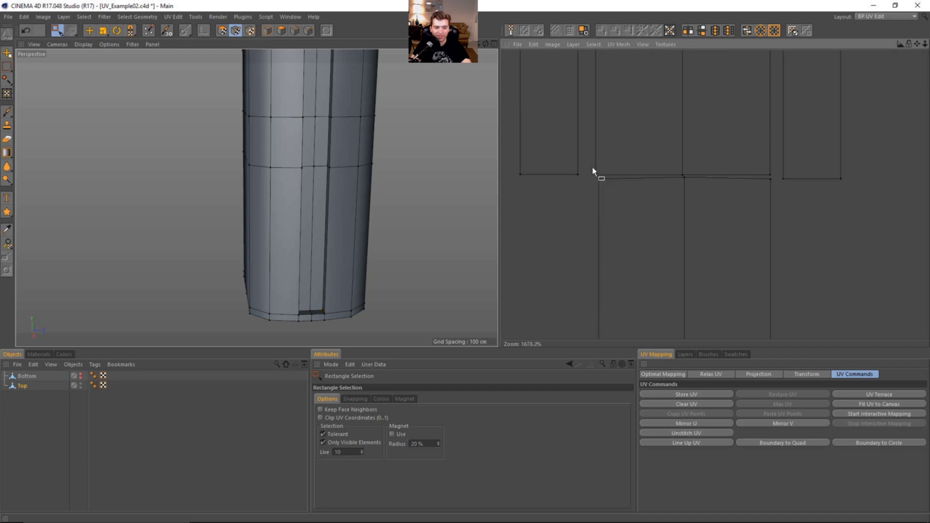
{"action": "left_click_drag", "start_coordinate": [593, 171], "coordinate": [780, 187]}
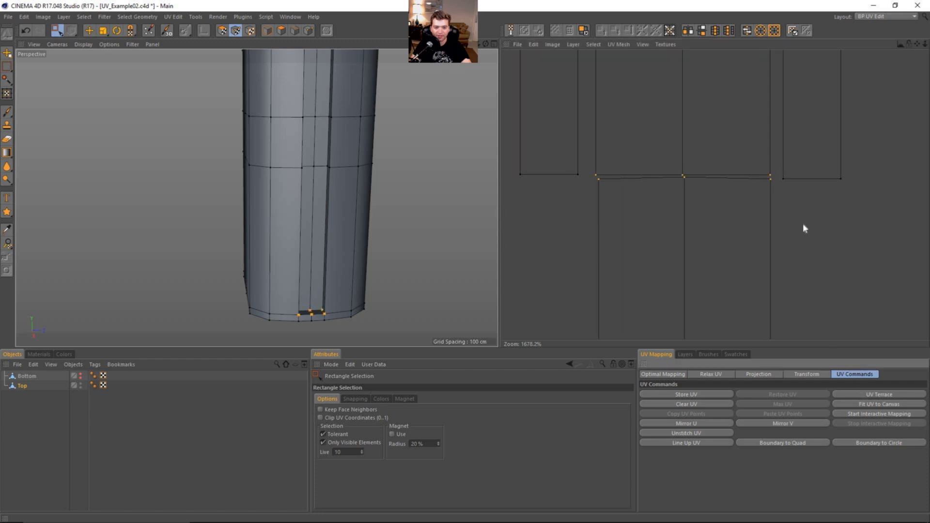
{"action": "scroll", "coordinate": [763, 255], "scroll_direction": "down", "scroll_amount": 10}
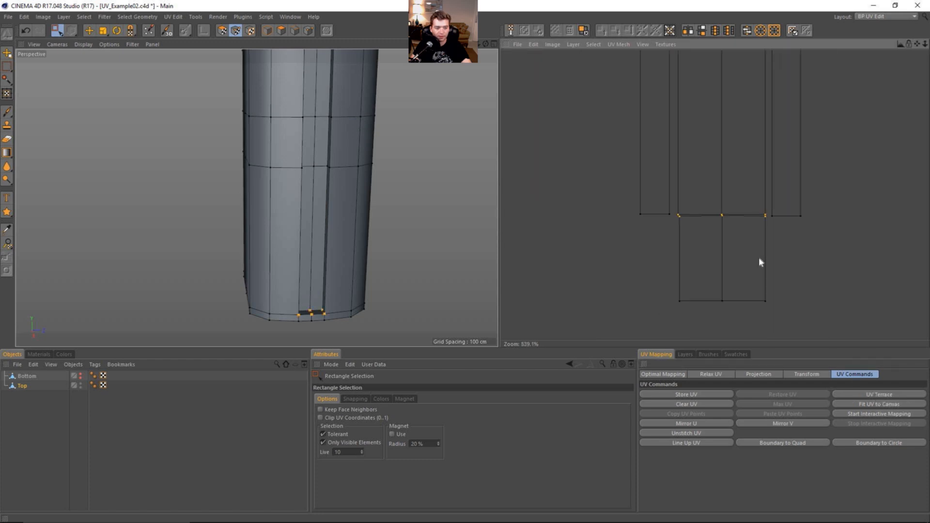
{"action": "scroll", "coordinate": [746, 255], "scroll_direction": "down", "scroll_amount": 1}
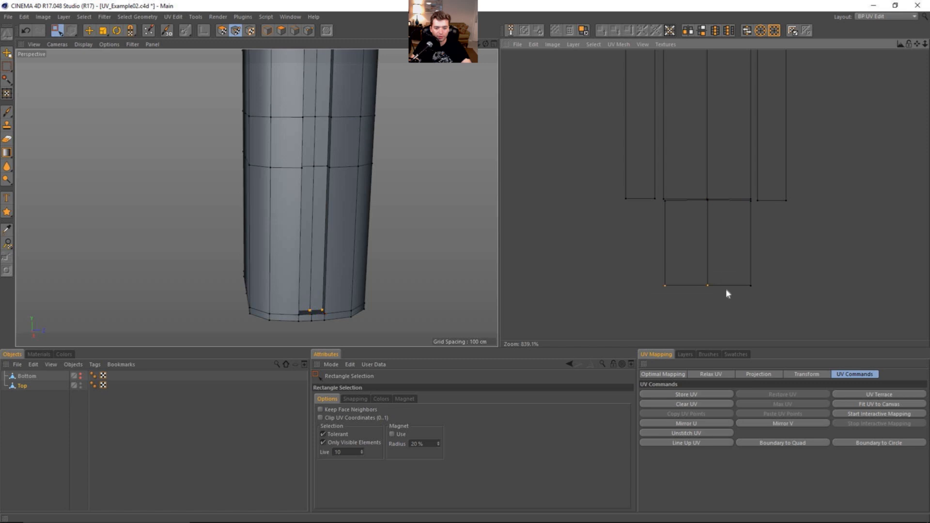
{"action": "left_click_drag", "start_coordinate": [648, 268], "coordinate": [777, 300]}
Step: Switch to UV polygon editing, select the two lower end cap polygons and rotate their island by 90° twice
{"action": "left_click", "coordinate": [221, 30]}
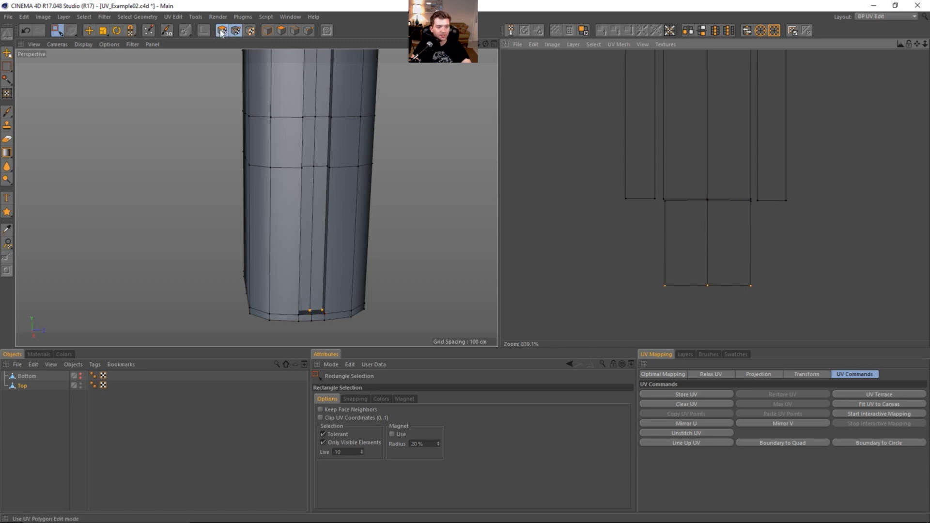
{"action": "left_click_drag", "start_coordinate": [656, 234], "coordinate": [770, 272]}
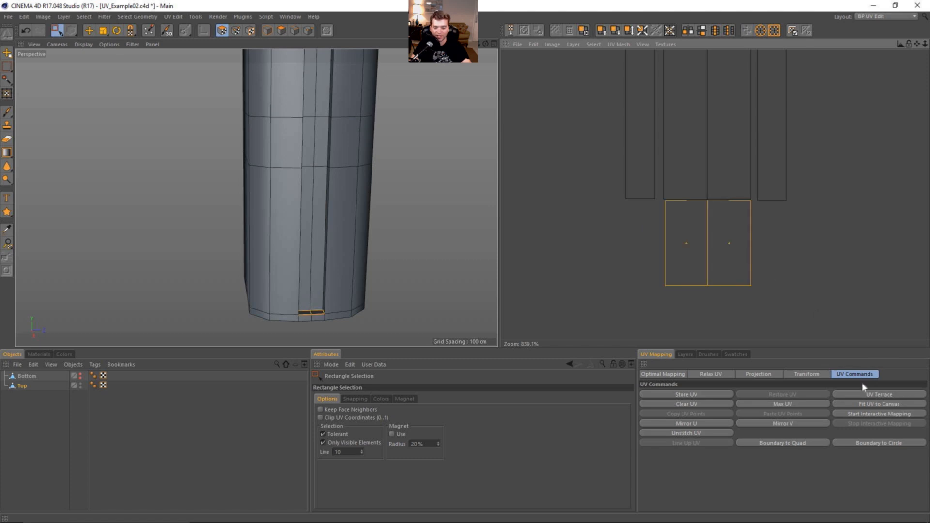
{"action": "left_click", "coordinate": [801, 374]}
{"action": "left_click", "coordinate": [726, 412]}
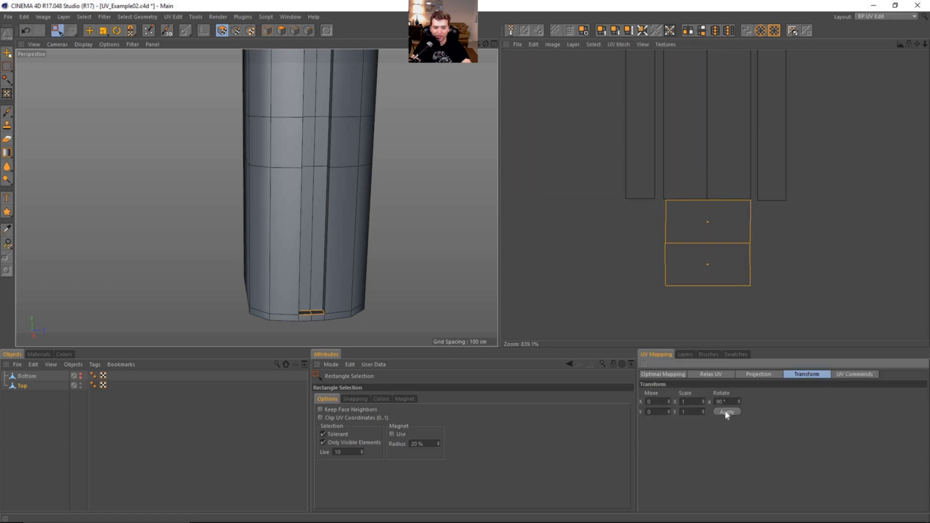
{"action": "left_click", "coordinate": [726, 412]}
Step: Return to UV point editing and merge the seam points between the inner strip and lower end cap with UV Terrace
{"action": "left_click", "coordinate": [236, 31]}
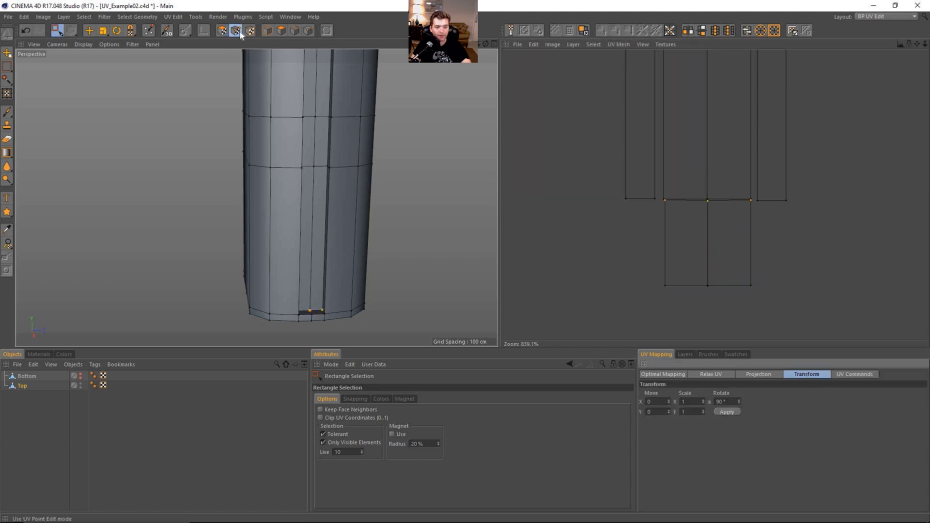
{"action": "left_click_drag", "start_coordinate": [661, 190], "coordinate": [750, 205]}
{"action": "left_click", "coordinate": [855, 374]}
{"action": "left_click", "coordinate": [875, 395]}
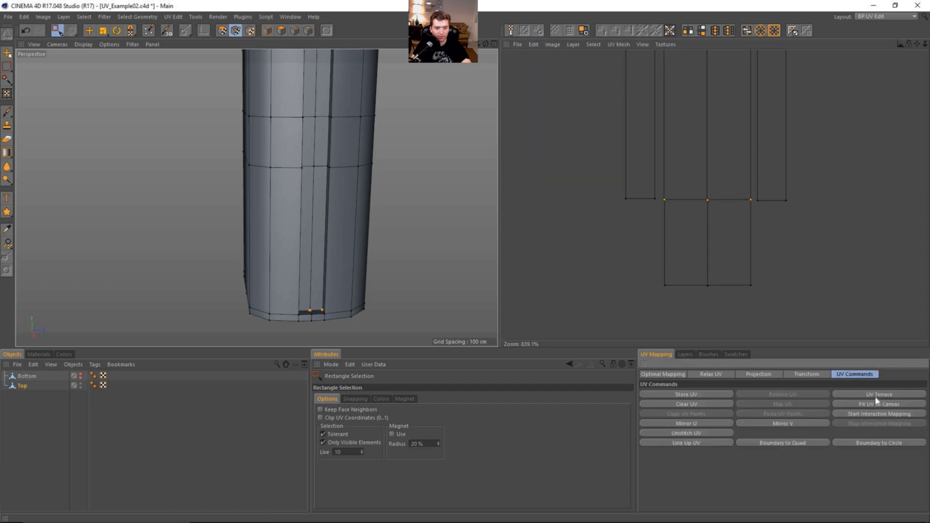
Step: Merge the seam points between the inner strip and the right side strip of the groove with UV Terrace
{"action": "scroll", "coordinate": [745, 200], "scroll_direction": "down", "scroll_amount": 6}
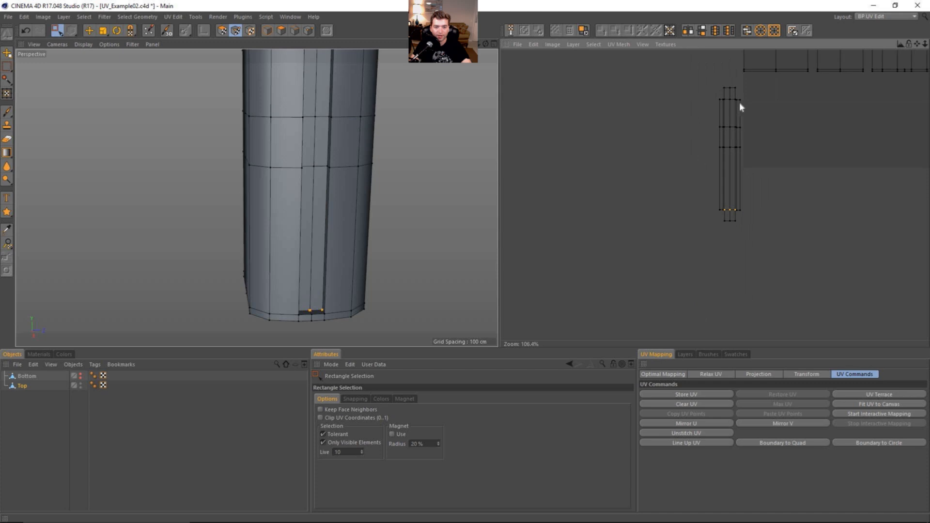
{"action": "scroll", "coordinate": [729, 104], "scroll_direction": "down", "scroll_amount": 1}
{"action": "scroll", "coordinate": [719, 104], "scroll_direction": "up", "scroll_amount": 2}
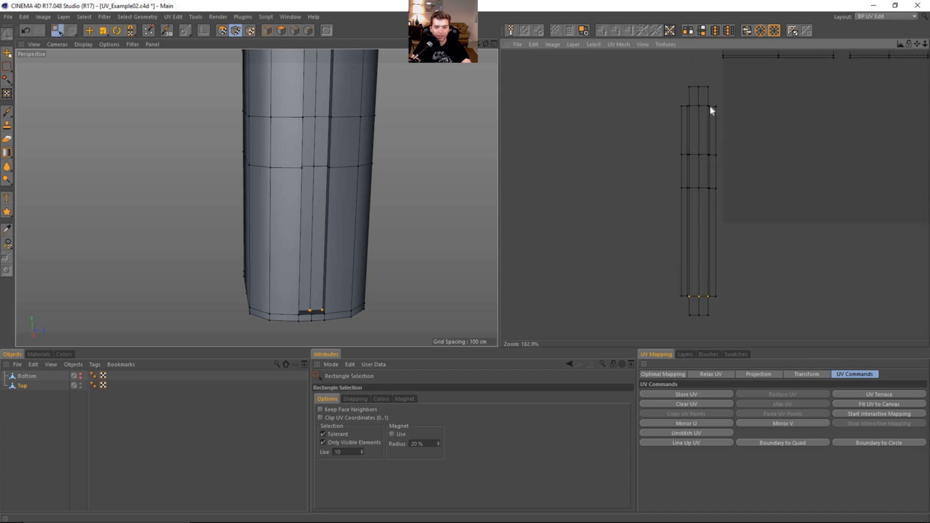
{"action": "left_click_drag", "start_coordinate": [701, 101], "coordinate": [714, 308]}
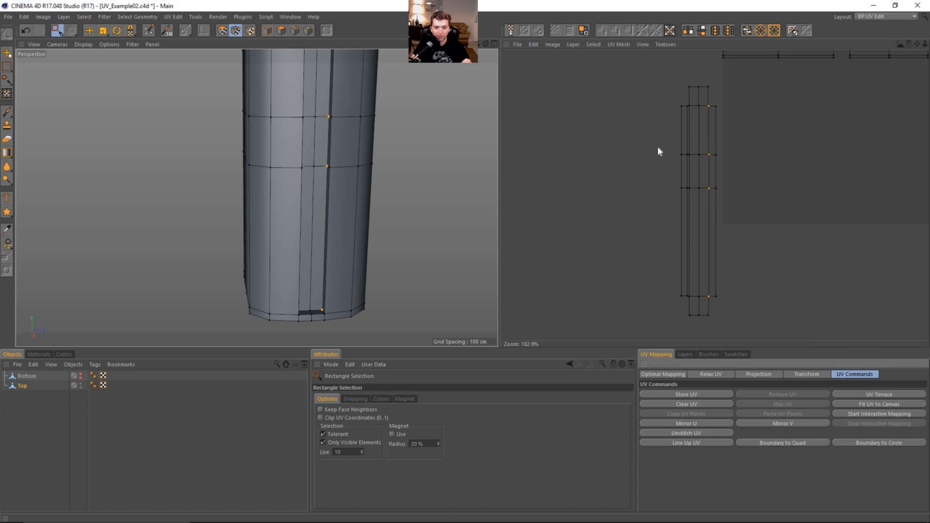
Step: Select the UV points along the left side strip's seam and compare them with the model
{"action": "left_click_drag", "start_coordinate": [688, 103], "coordinate": [683, 304]}
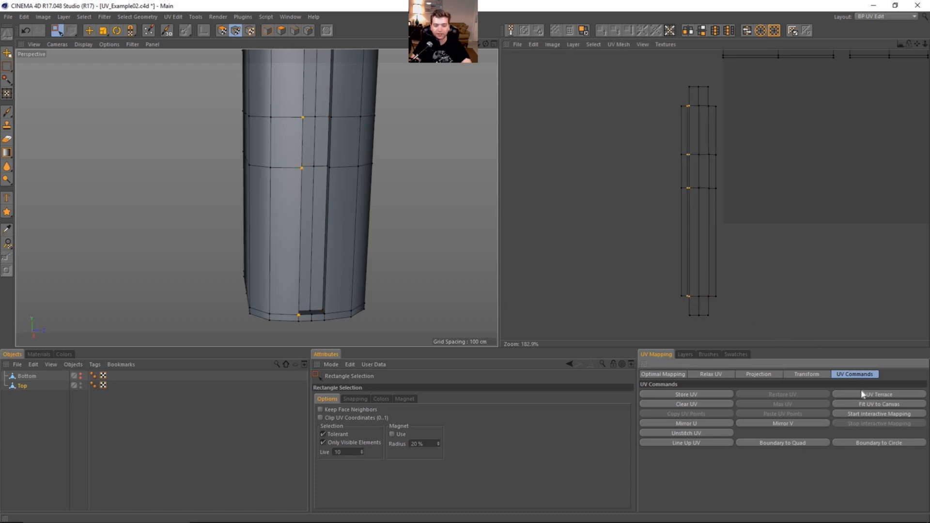
{"action": "scroll", "coordinate": [682, 147], "scroll_direction": "up", "scroll_amount": 3}
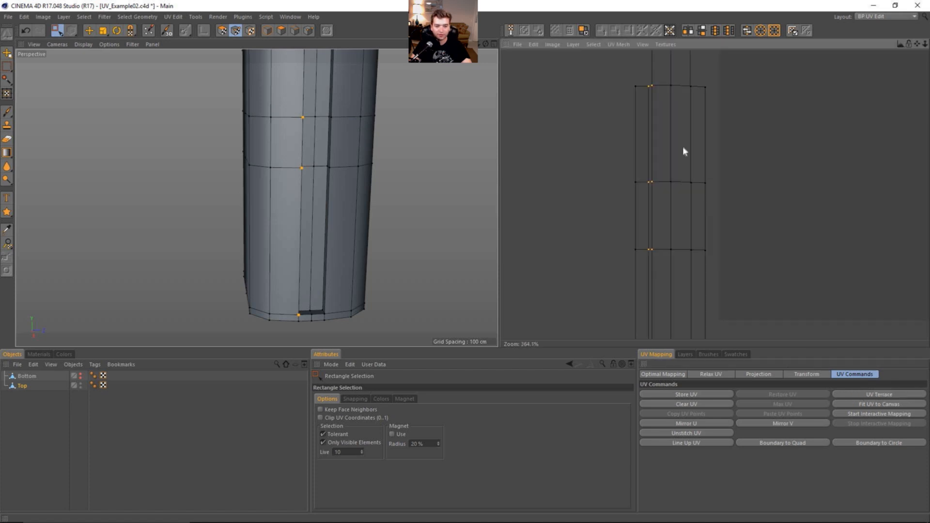
{"action": "scroll", "coordinate": [648, 147], "scroll_direction": "down", "scroll_amount": 1}
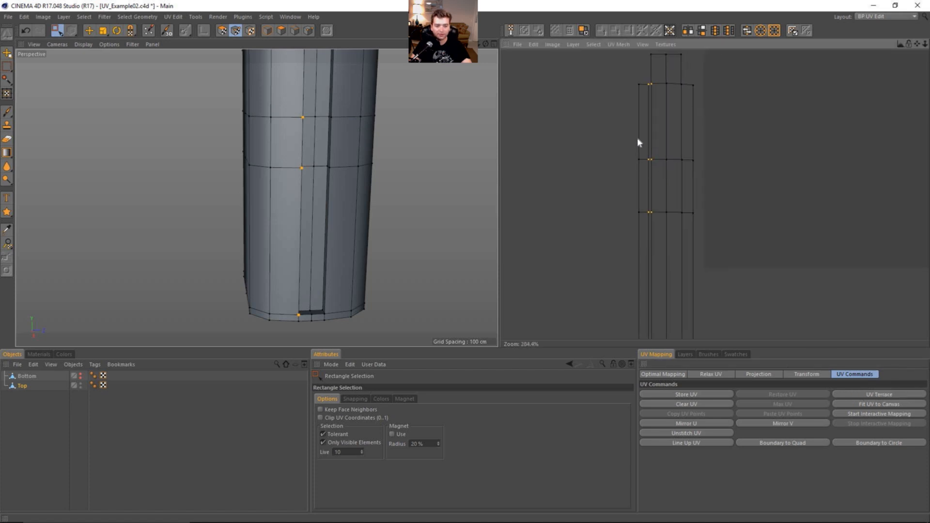
Step: Switch to UV polygon editing, clear the end cap selection and select the three polygons of the left side strip
{"action": "left_click", "coordinate": [222, 31]}
{"action": "key", "text": "t"}
{"action": "scroll", "coordinate": [655, 186], "scroll_direction": "down", "scroll_amount": 2}
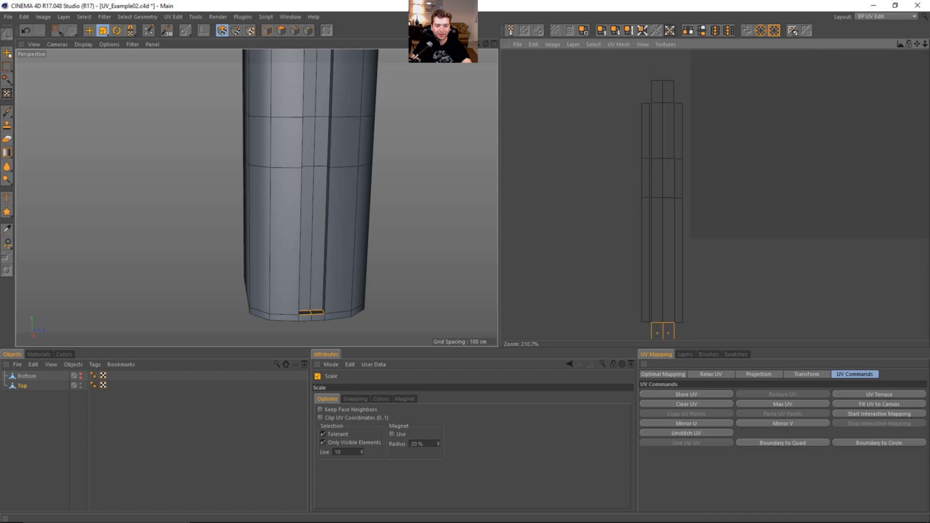
{"action": "left_click", "coordinate": [605, 198]}
{"action": "key", "text": "0"}
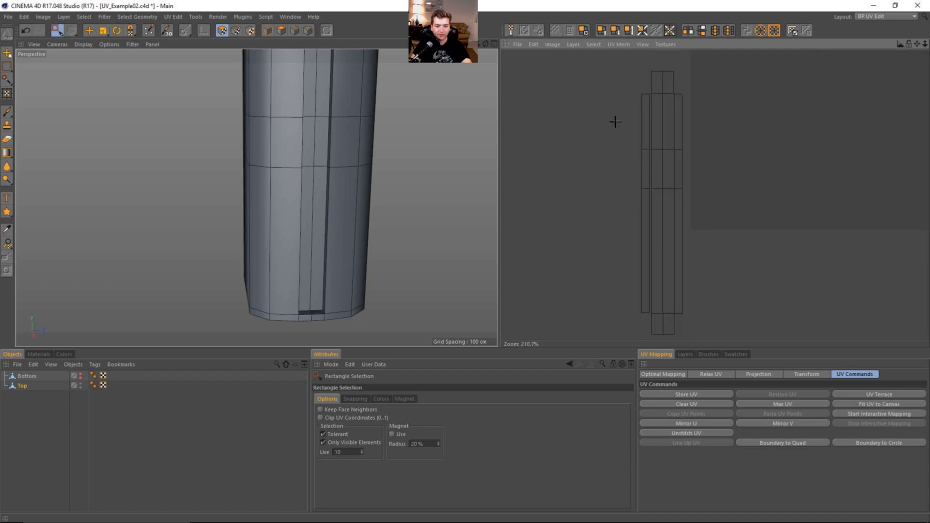
{"action": "left_click_drag", "start_coordinate": [615, 121], "coordinate": [645, 239]}
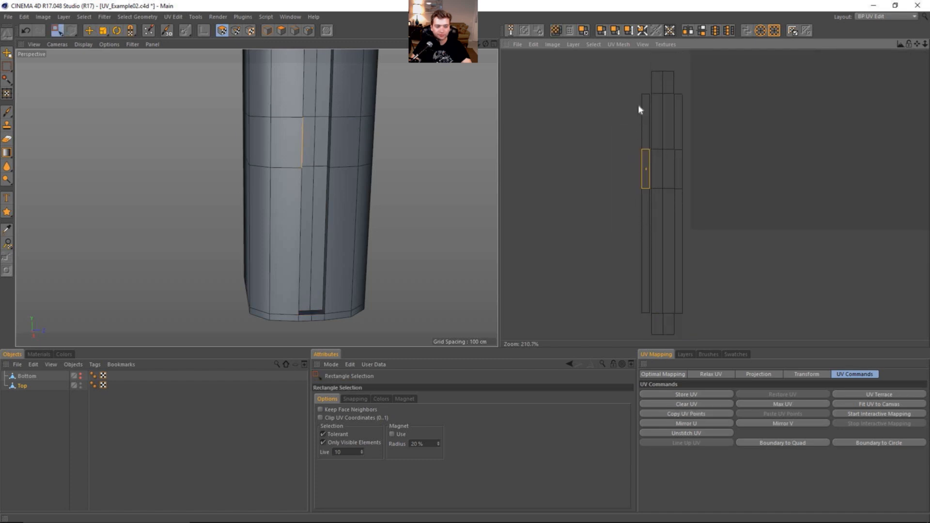
{"action": "key", "text": "e"}
{"action": "left_click", "coordinate": [645, 118]}
{"action": "left_click", "coordinate": [645, 164], "text": "shift"}
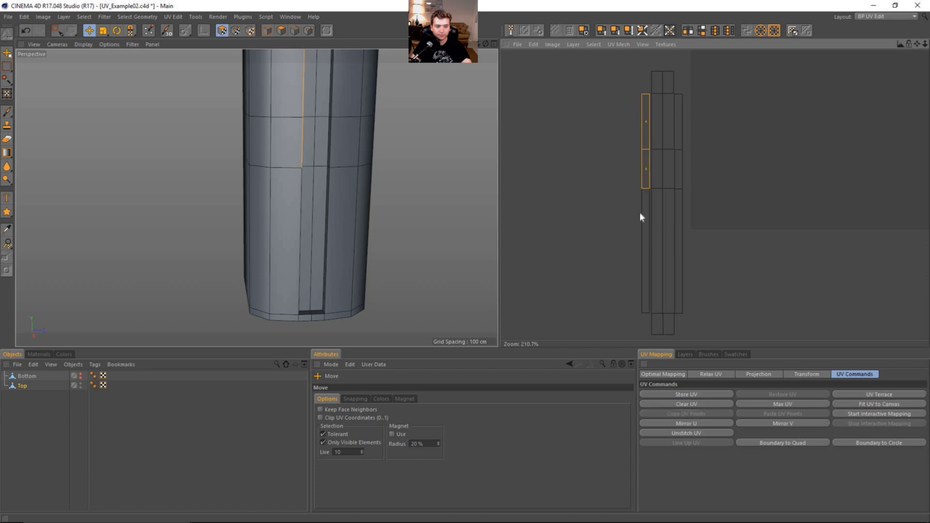
Step: Switch to UV point editing, select the left side strip's outer edge points and inspect their location on the model
{"action": "left_click", "coordinate": [236, 30]}
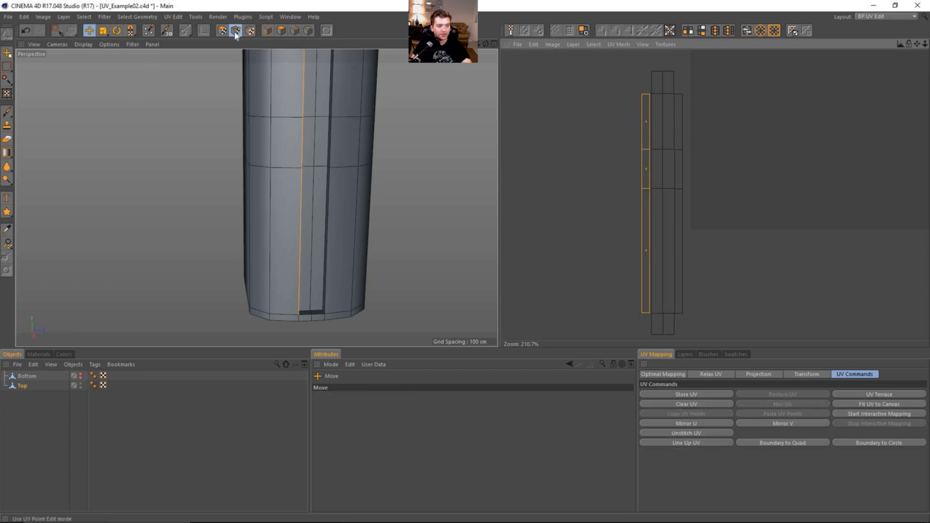
{"action": "key", "text": "0"}
{"action": "left_click_drag", "start_coordinate": [605, 89], "coordinate": [648, 322]}
{"action": "left_click_drag", "start_coordinate": [349, 182], "coordinate": [333, 117], "text": "alt"}
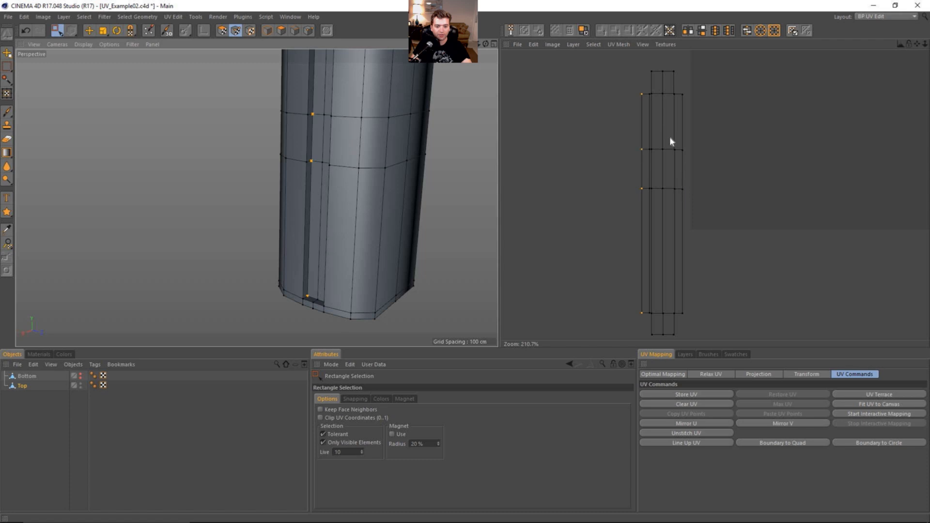
{"action": "right_click_drag", "start_coordinate": [312, 114], "coordinate": [357, 114], "text": "alt"}
{"action": "left_click_drag", "start_coordinate": [337, 153], "coordinate": [333, 162], "text": "alt"}
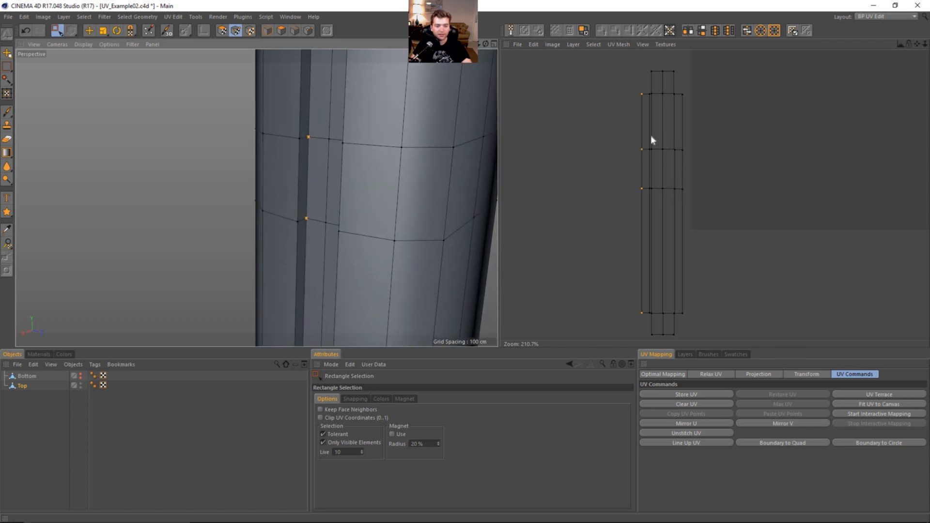
Step: Return to UV polygon editing and flip the left side strip horizontally with an X scale of -1 and 0° rotation
{"action": "left_click", "coordinate": [222, 30], "text": "ctrl"}
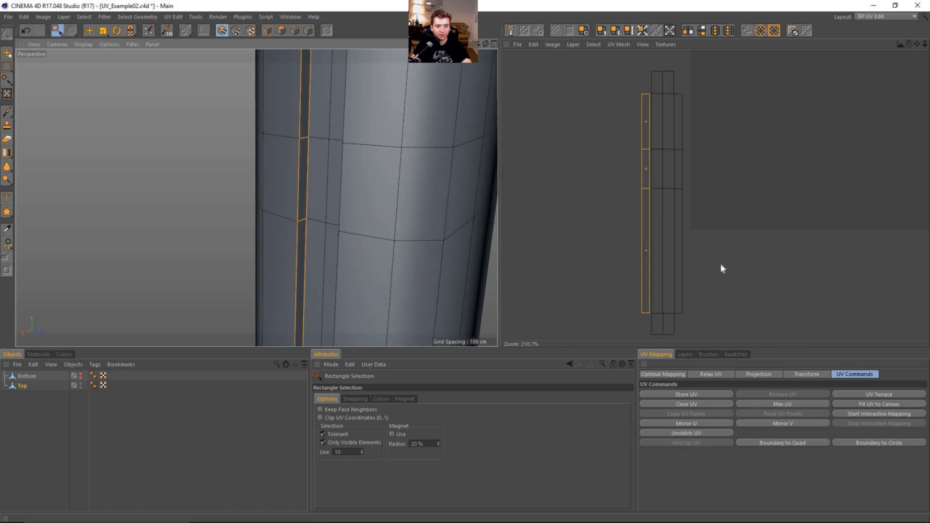
{"action": "left_click", "coordinate": [807, 376]}
{"action": "double_click", "coordinate": [727, 401]}
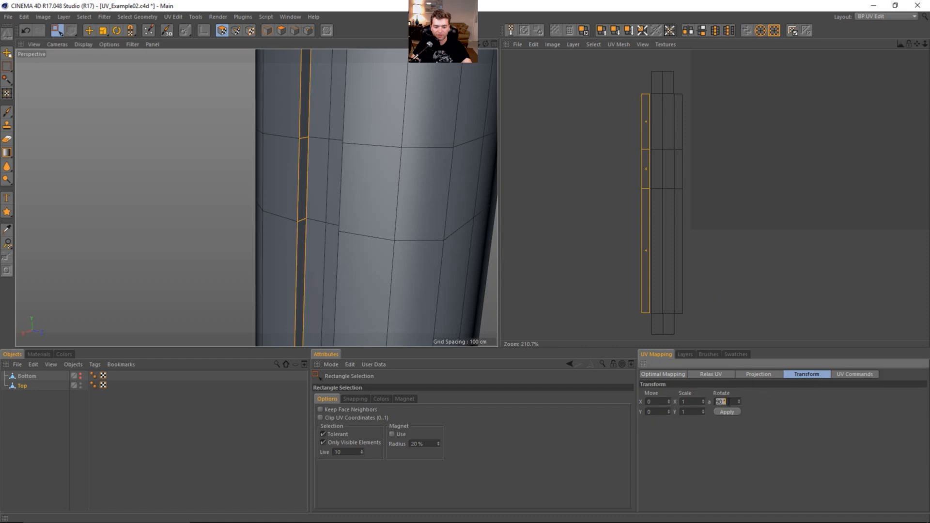
{"action": "type", "text": "0"}
{"action": "double_click", "coordinate": [692, 401]}
{"action": "key", "text": "BackSpace"}
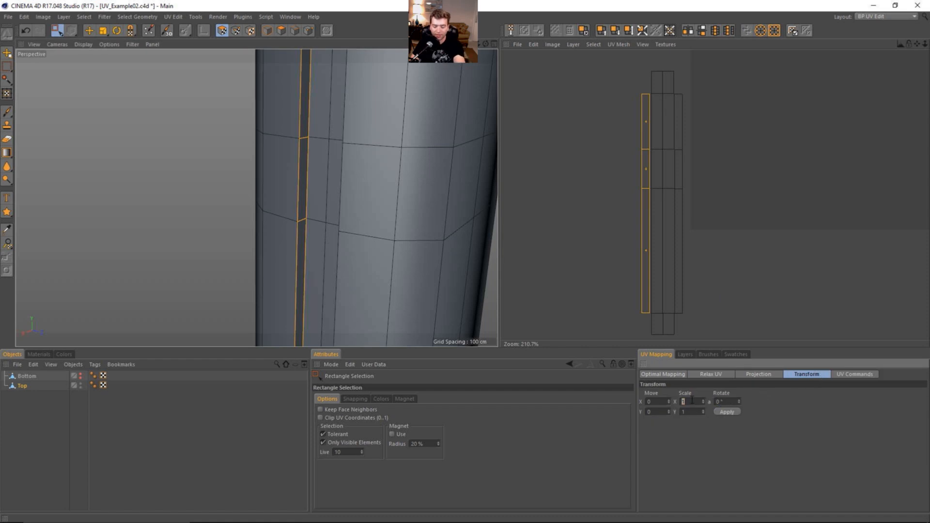
{"action": "type", "text": "-1"}
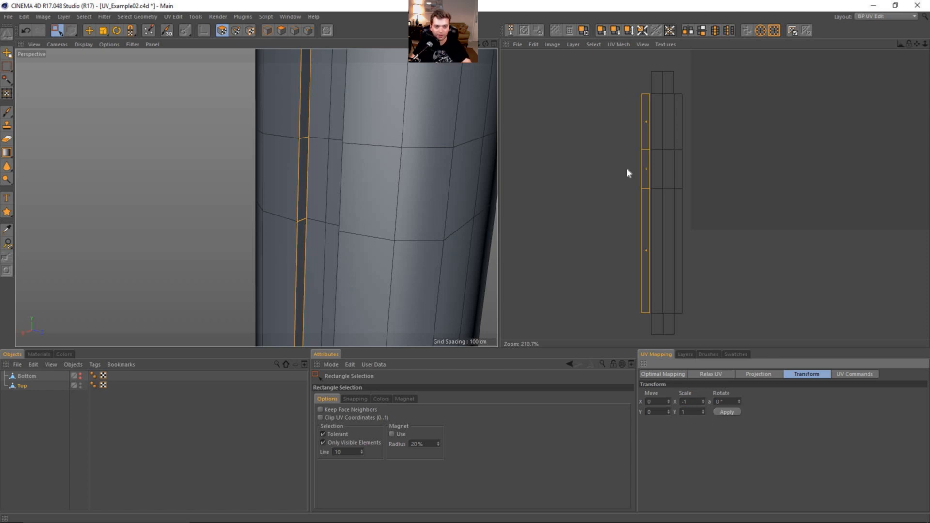
Step: Switch to UV point editing and check the flipped strip's selected edge points against the groove on the model
{"action": "left_click", "coordinate": [236, 31]}
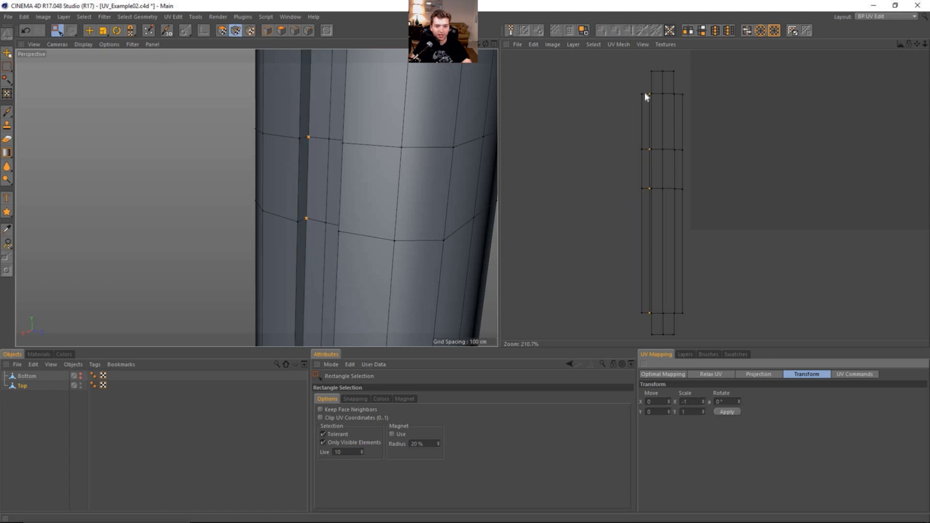
{"action": "left_click_drag", "start_coordinate": [313, 165], "coordinate": [307, 170], "text": "alt"}
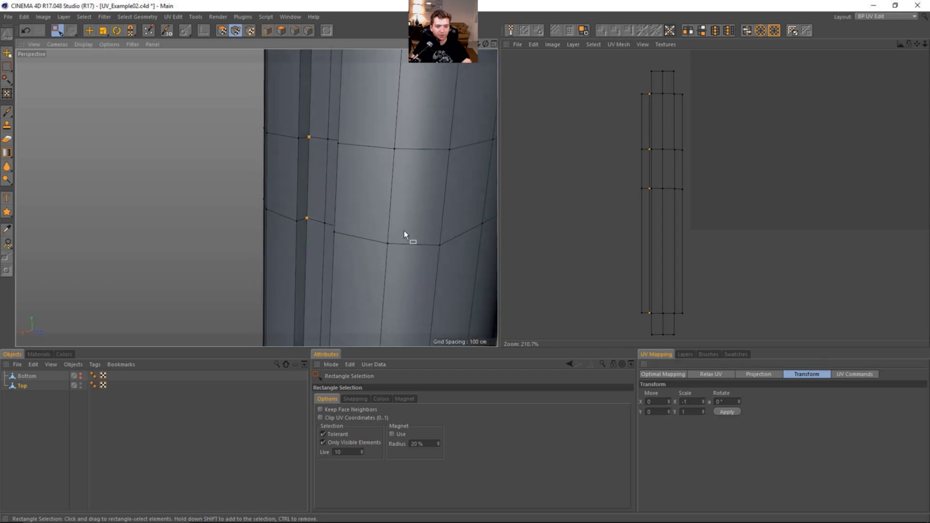
{"action": "scroll", "coordinate": [373, 226], "scroll_direction": "down", "scroll_amount": 3}
{"action": "scroll", "coordinate": [339, 225], "scroll_direction": "down", "scroll_amount": 1}
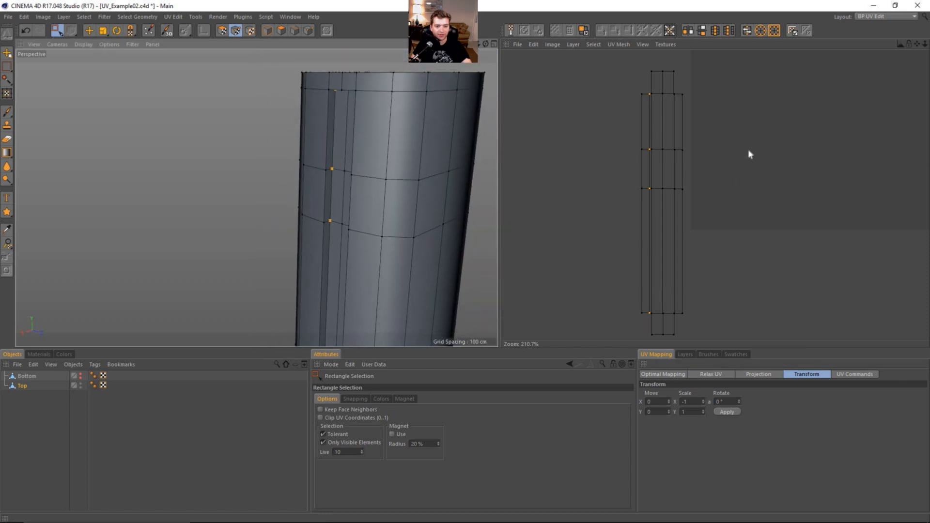
Step: Select the seam points between the flipped left strip and inner strip, check them on the model, and merge them with UV Terrace
{"action": "left_click_drag", "start_coordinate": [646, 85], "coordinate": [655, 325]}
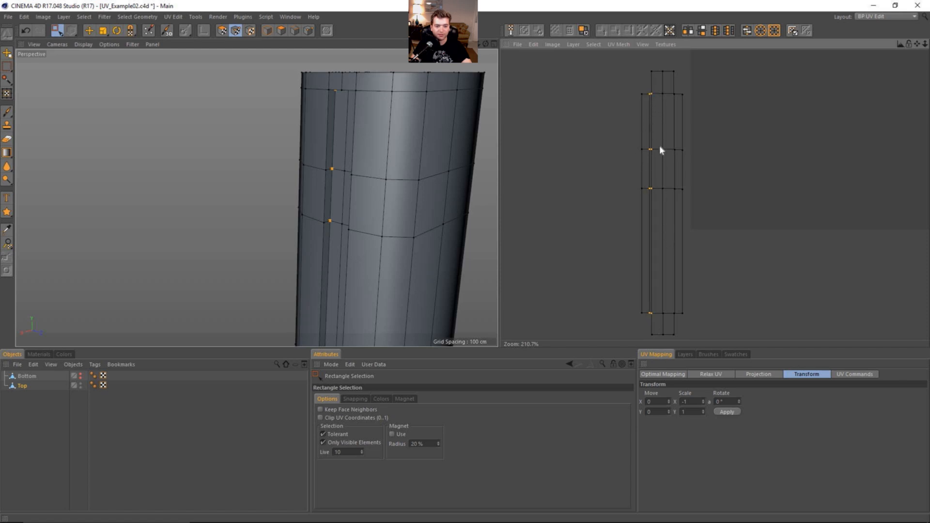
{"action": "middle_click_drag", "start_coordinate": [363, 169], "coordinate": [353, 125], "text": "alt"}
{"action": "scroll", "coordinate": [353, 125], "scroll_direction": "down", "scroll_amount": 4}
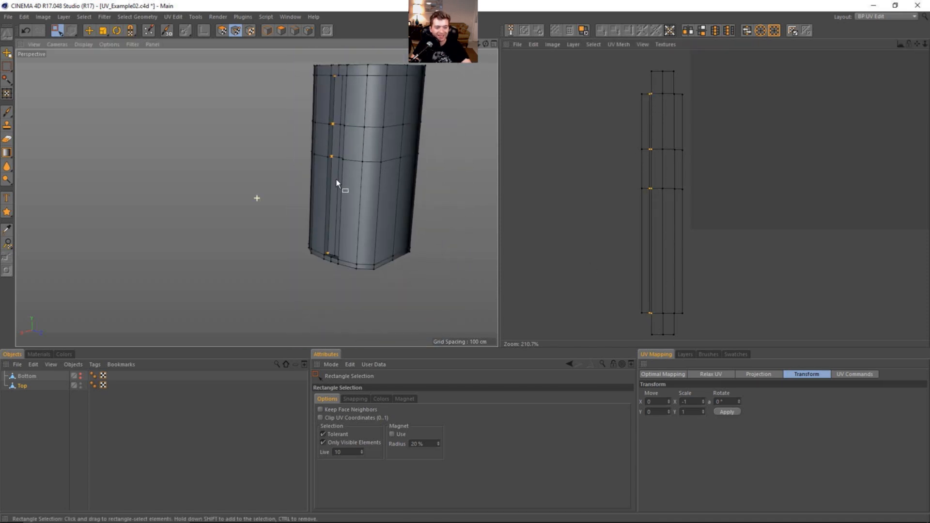
{"action": "middle_click_drag", "start_coordinate": [340, 196], "coordinate": [345, 175], "text": "alt"}
{"action": "scroll", "coordinate": [345, 175], "scroll_direction": "up", "scroll_amount": 5}
{"action": "mouse_move", "coordinate": [345, 175]}
{"action": "left_mouse_down", "text": "alt"}
{"action": "mouse_move", "coordinate": [284, 147]}
{"action": "mouse_move", "coordinate": [338, 165]}
{"action": "left_mouse_up", "text": "alt"}
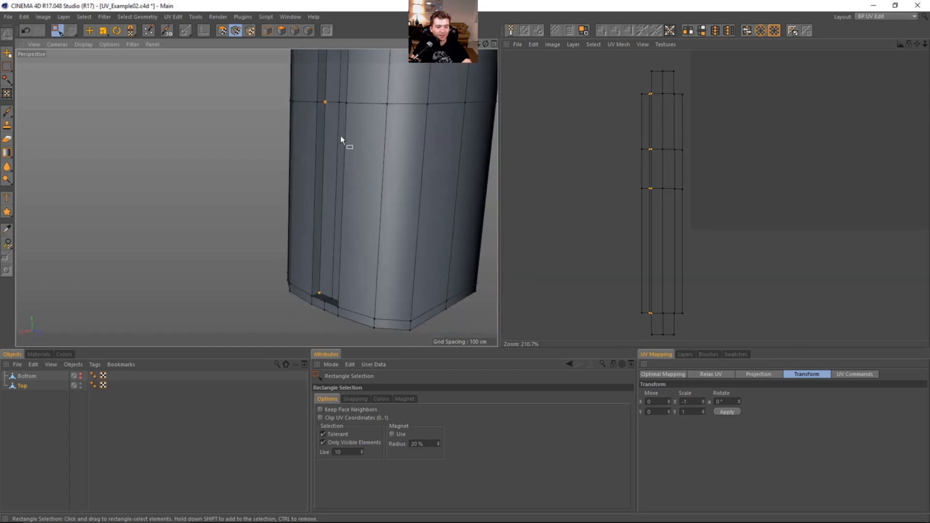
{"action": "scroll", "coordinate": [341, 136], "scroll_direction": "down", "scroll_amount": 1}
{"action": "middle_click_drag", "start_coordinate": [332, 131], "coordinate": [322, 179], "text": "alt"}
{"action": "middle_click_drag", "start_coordinate": [333, 98], "coordinate": [325, 141], "text": "alt"}
{"action": "scroll", "coordinate": [325, 141], "scroll_direction": "down", "scroll_amount": 4}
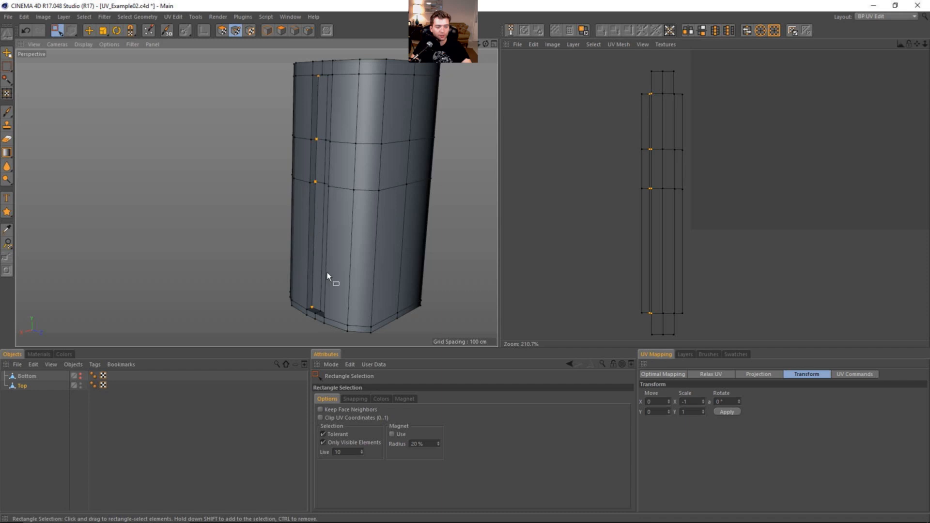
{"action": "left_click", "coordinate": [865, 373]}
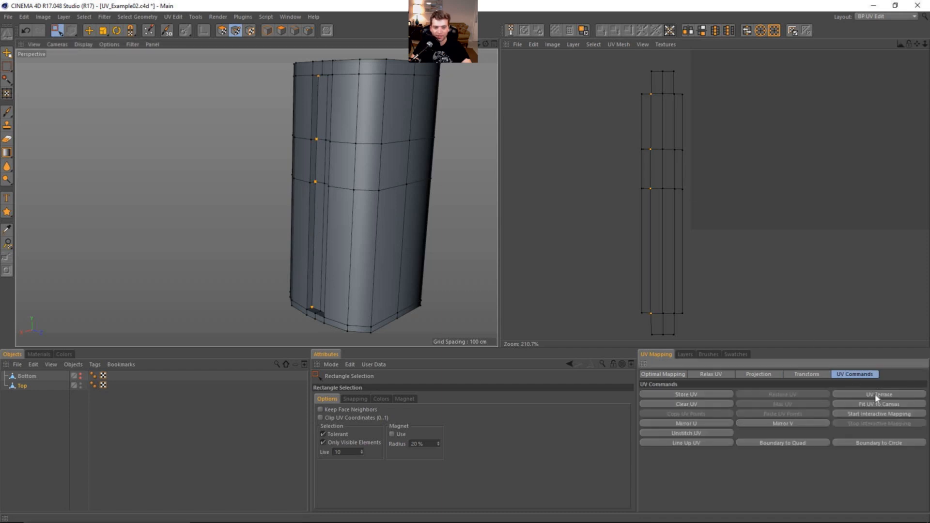
Step: Switch to UV polygon editing and select all polygons of the reassembled groove island
{"action": "scroll", "coordinate": [619, 190], "scroll_direction": "down", "scroll_amount": 2}
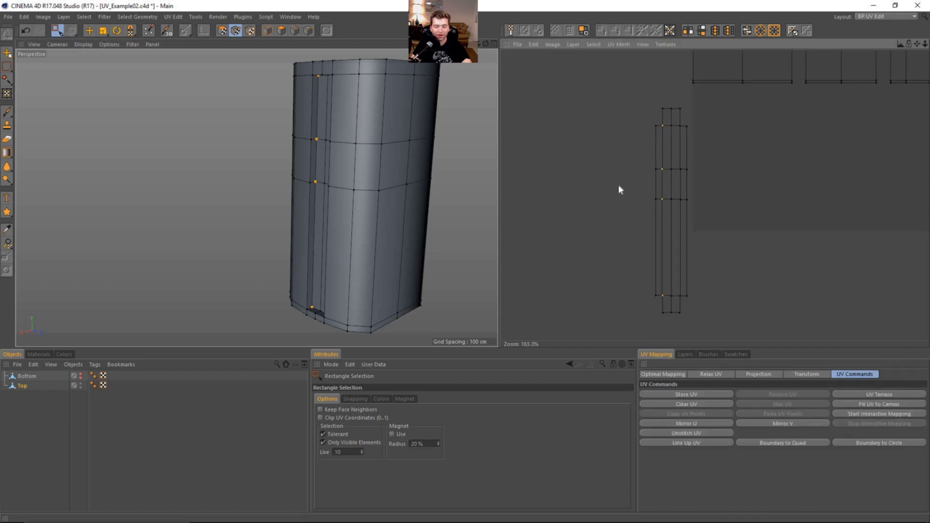
{"action": "left_click", "coordinate": [222, 31]}
{"action": "left_click_drag", "start_coordinate": [622, 89], "coordinate": [686, 215]}
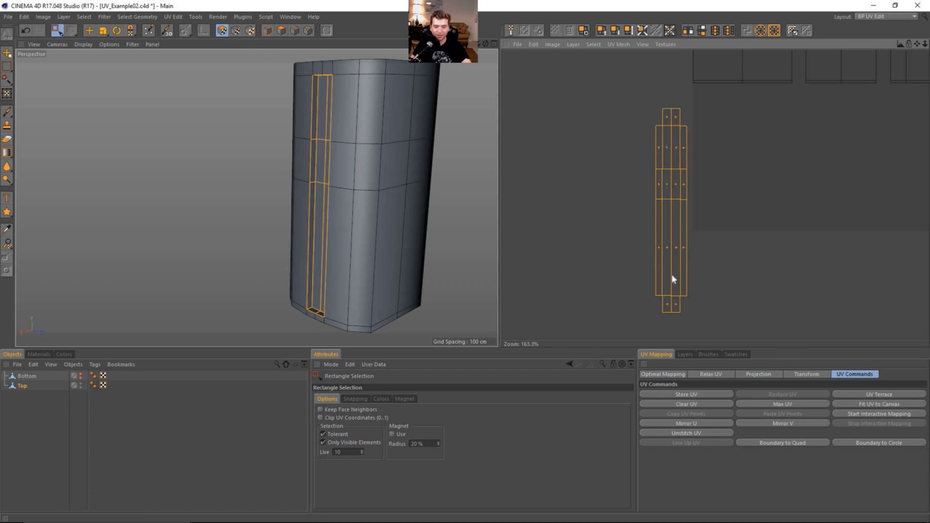
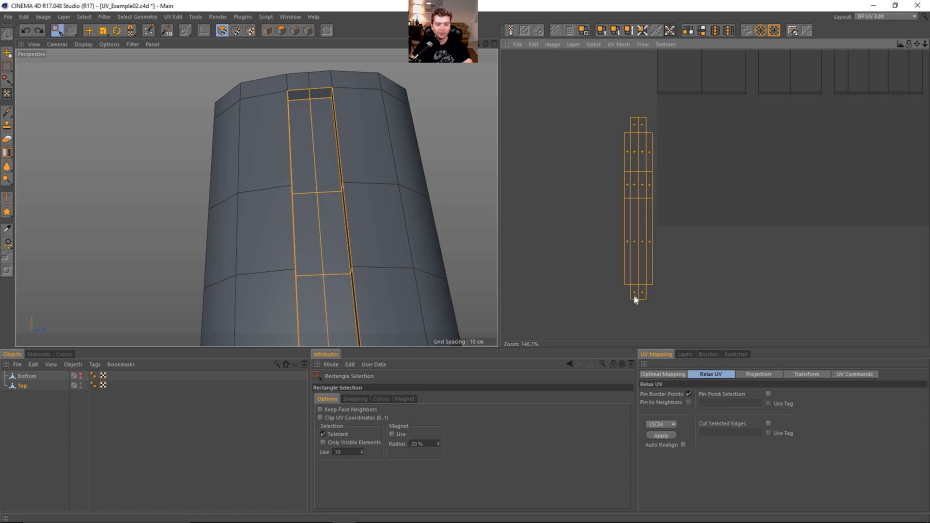
Step: Turn off Pin Border Points, relax the groove island with LSCM, and deselect its polygons
{"action": "left_click_drag", "start_coordinate": [322, 133], "coordinate": [287, 97], "text": "alt"}
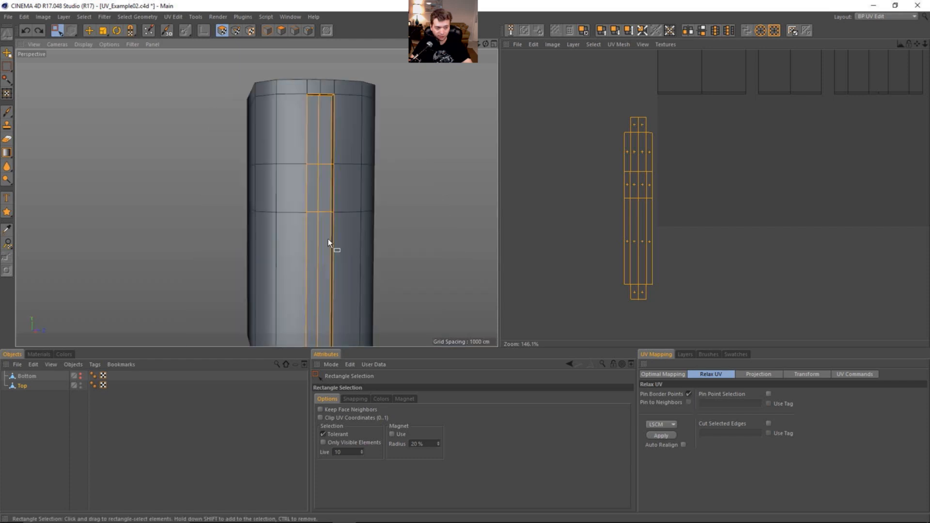
{"action": "left_click_drag", "start_coordinate": [325, 228], "coordinate": [324, 157], "text": "alt"}
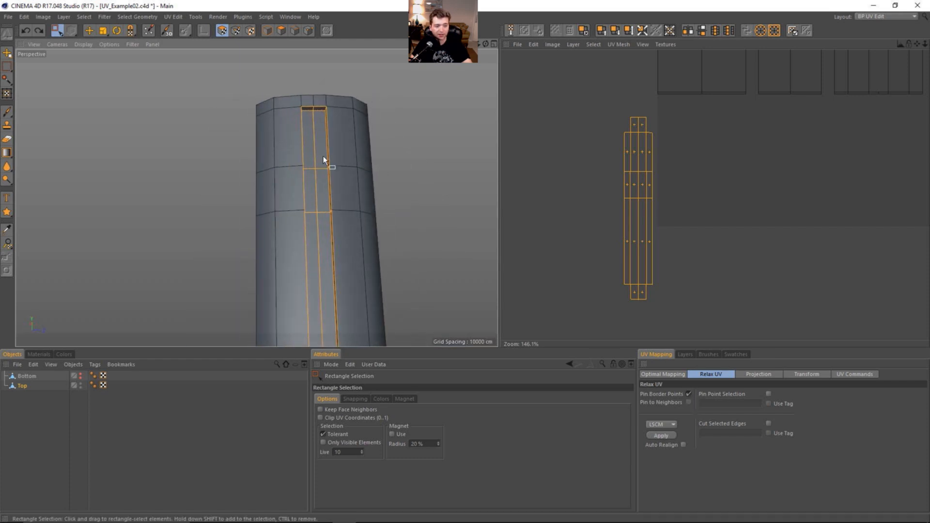
{"action": "left_click_drag", "start_coordinate": [355, 215], "coordinate": [318, 104], "text": "alt"}
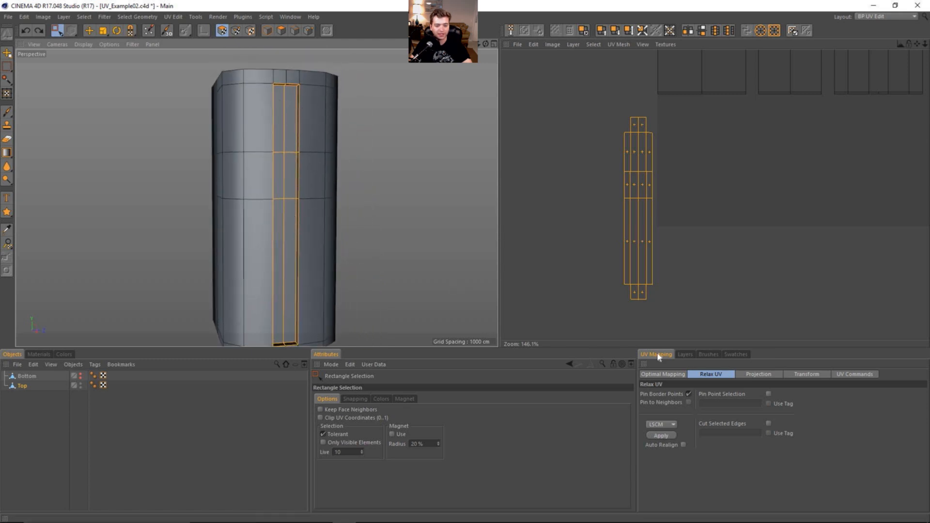
{"action": "left_click_drag", "start_coordinate": [289, 146], "coordinate": [267, 119], "text": "alt"}
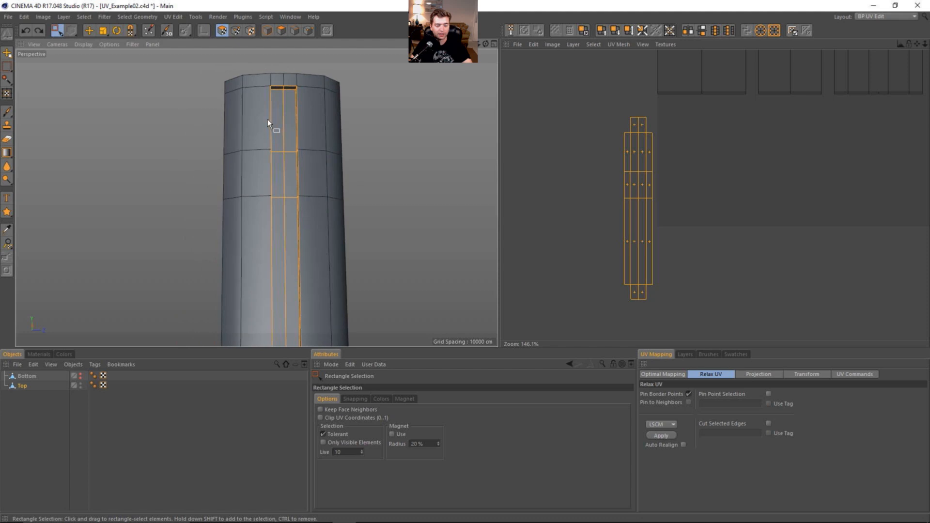
{"action": "left_click", "coordinate": [688, 395]}
{"action": "left_click", "coordinate": [667, 440]}
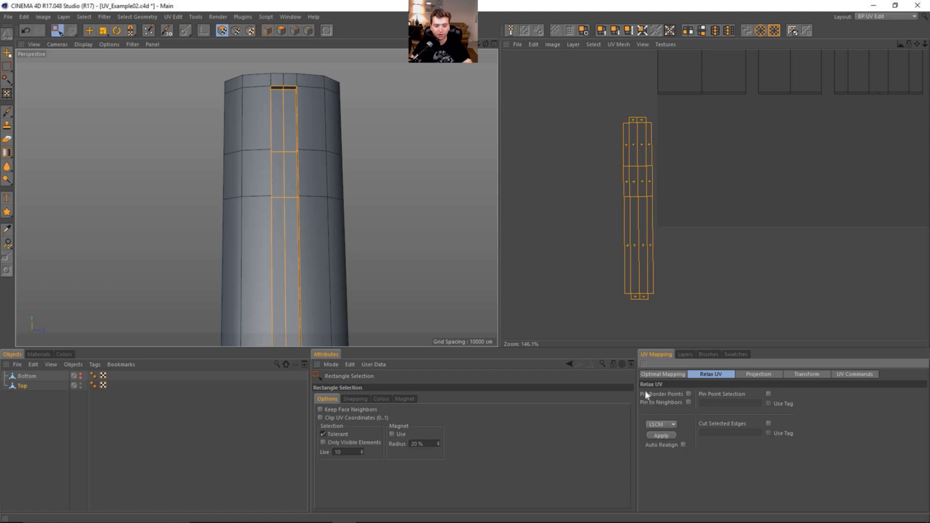
{"action": "left_click", "coordinate": [658, 213]}
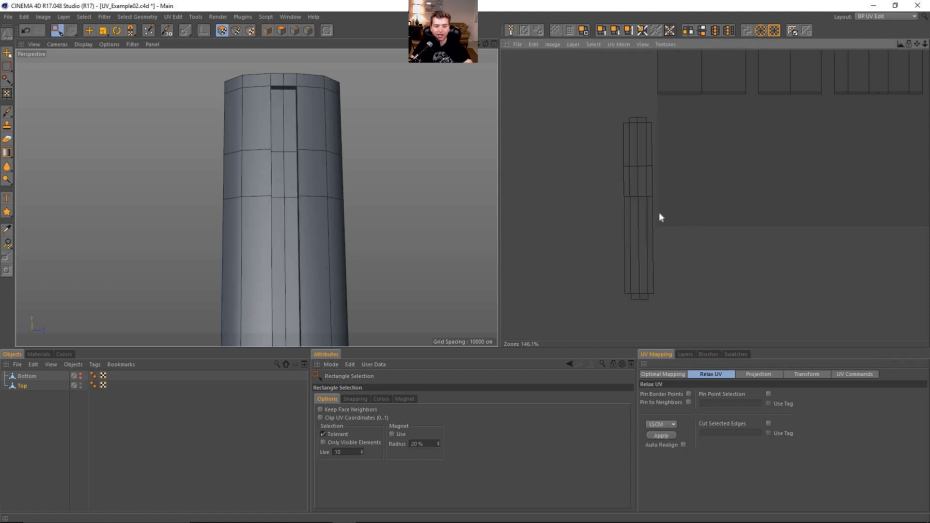
{"action": "scroll", "coordinate": [640, 198], "scroll_direction": "up", "scroll_amount": 5}
{"action": "scroll", "coordinate": [642, 200], "scroll_direction": "down", "scroll_amount": 10}
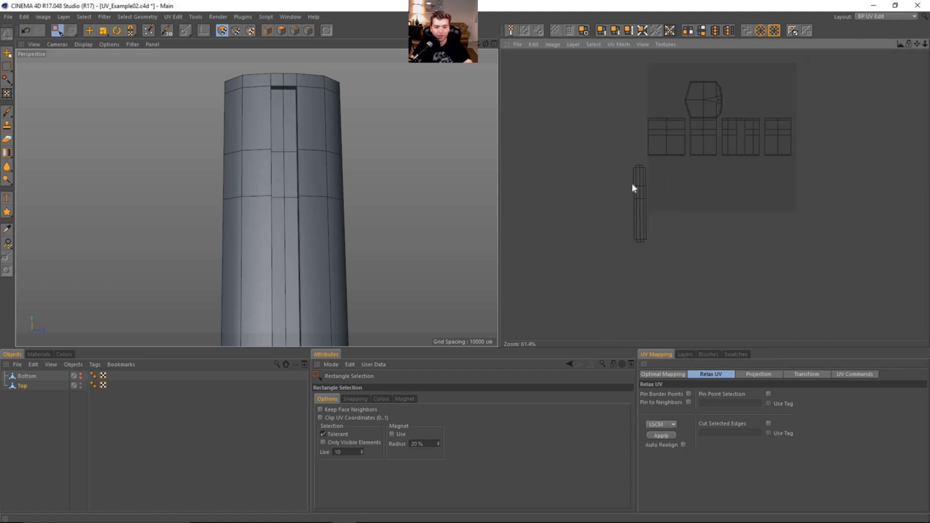
Step: Examine the relaxed groove island and the remaining UV islands against the groove on the model
{"action": "scroll", "coordinate": [649, 182], "scroll_direction": "up", "scroll_amount": 4}
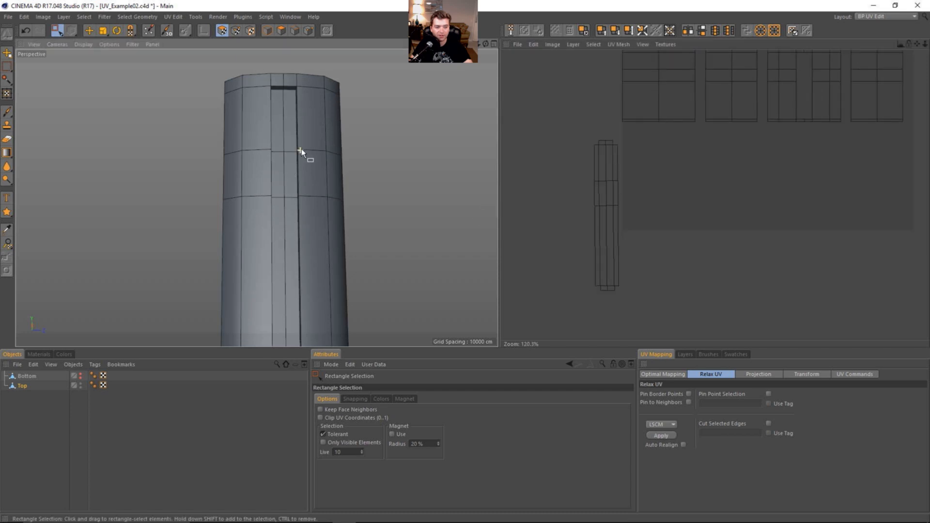
{"action": "left_click_drag", "start_coordinate": [302, 149], "coordinate": [344, 138], "text": "alt"}
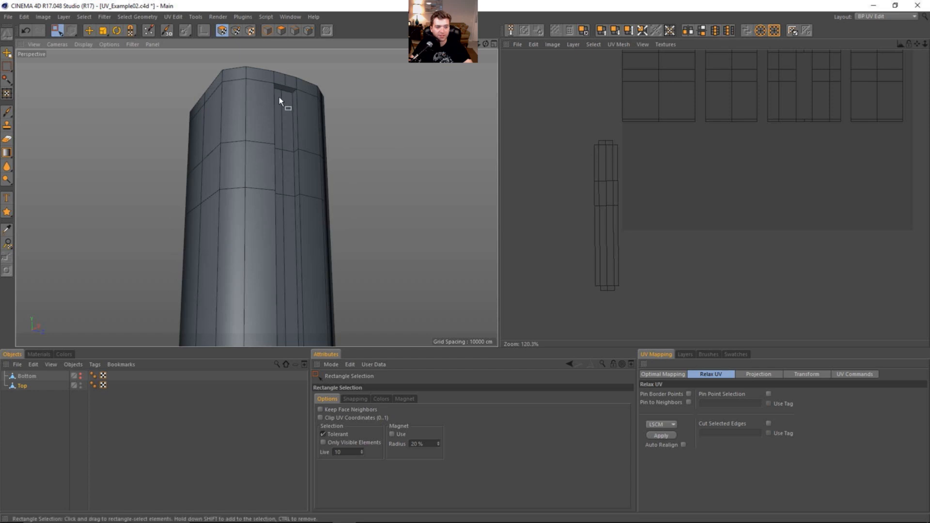
{"action": "left_click_drag", "start_coordinate": [222, 96], "coordinate": [159, 100], "text": "alt"}
{"action": "right_click_drag", "start_coordinate": [245, 111], "coordinate": [221, 113], "text": "alt"}
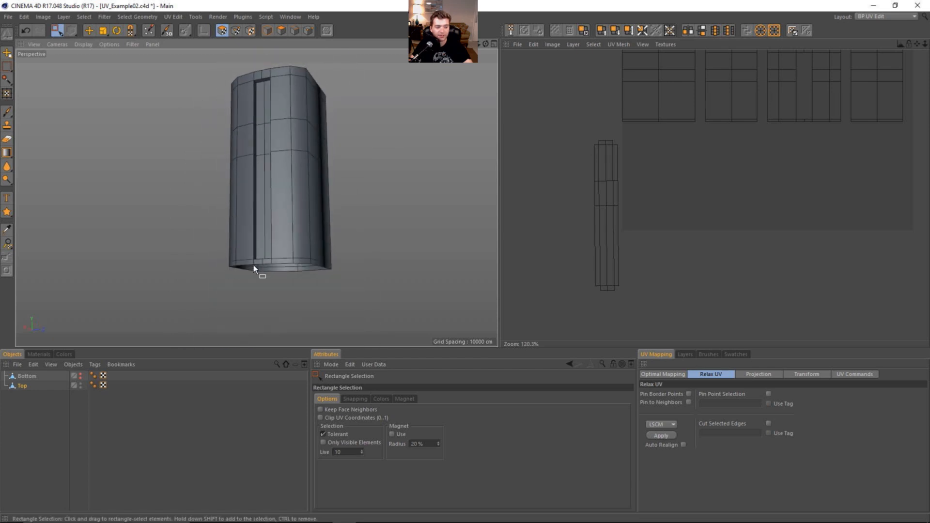
{"action": "left_click_drag", "start_coordinate": [295, 146], "coordinate": [329, 185], "text": "alt"}
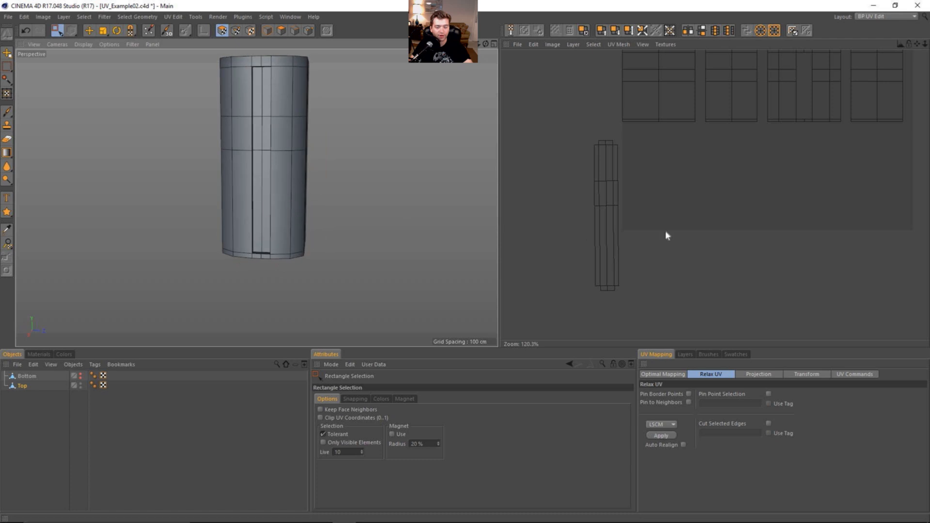
{"action": "middle_click_drag", "start_coordinate": [612, 165], "coordinate": [588, 255], "text": "alt"}
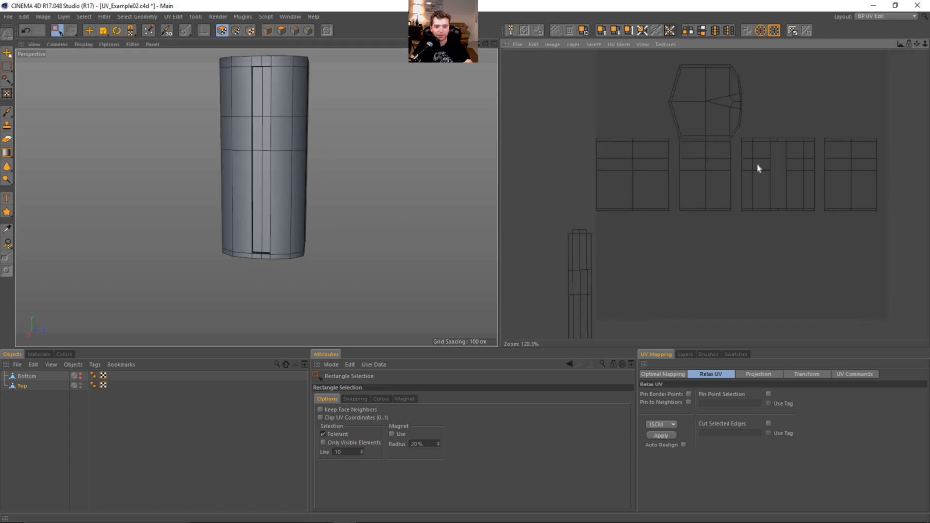
{"action": "middle_click_drag", "start_coordinate": [757, 164], "coordinate": [689, 174], "text": "alt"}
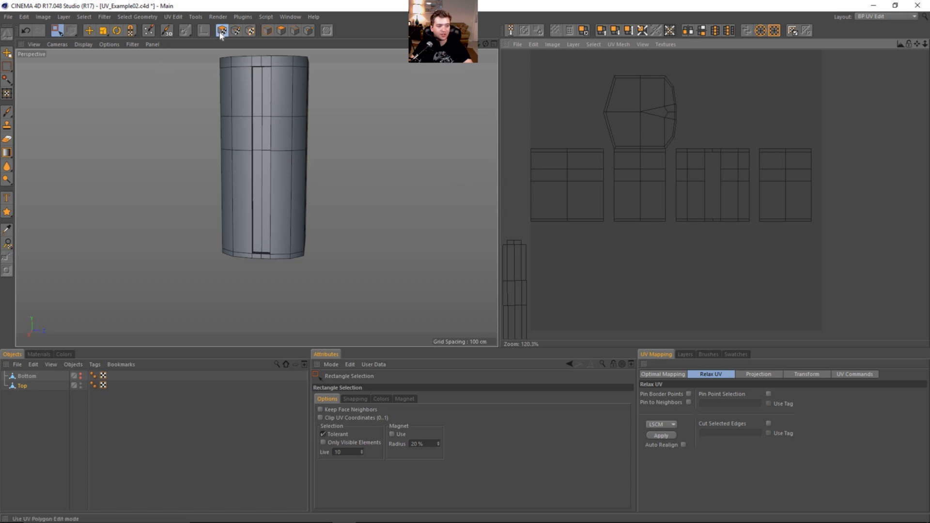
Step: Select the polygons of the leftmost body side island, relax them with LSCM, and rotate the island upright
{"action": "key", "text": "e"}
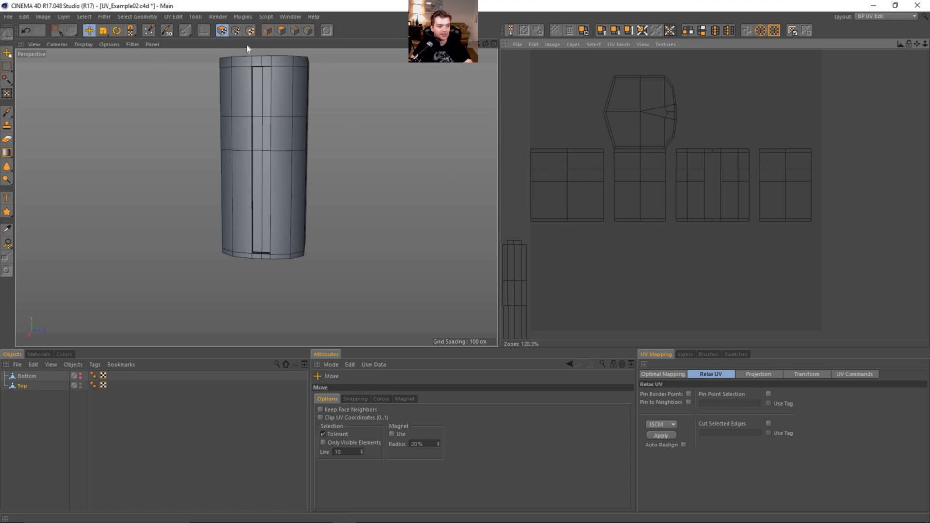
{"action": "key", "text": "space"}
{"action": "left_click_drag", "start_coordinate": [519, 135], "coordinate": [597, 225]}
{"action": "left_click_drag", "start_coordinate": [331, 198], "coordinate": [72, 176], "text": "alt"}
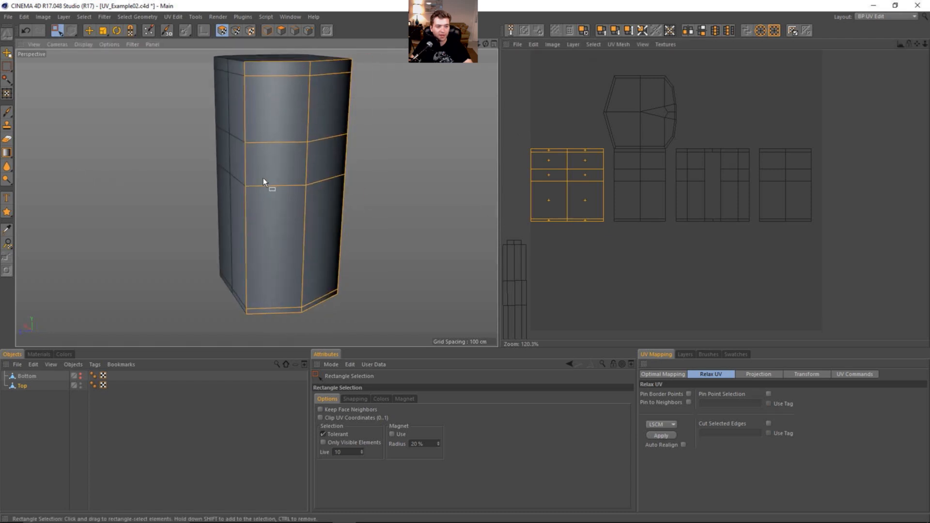
{"action": "left_click", "coordinate": [664, 436]}
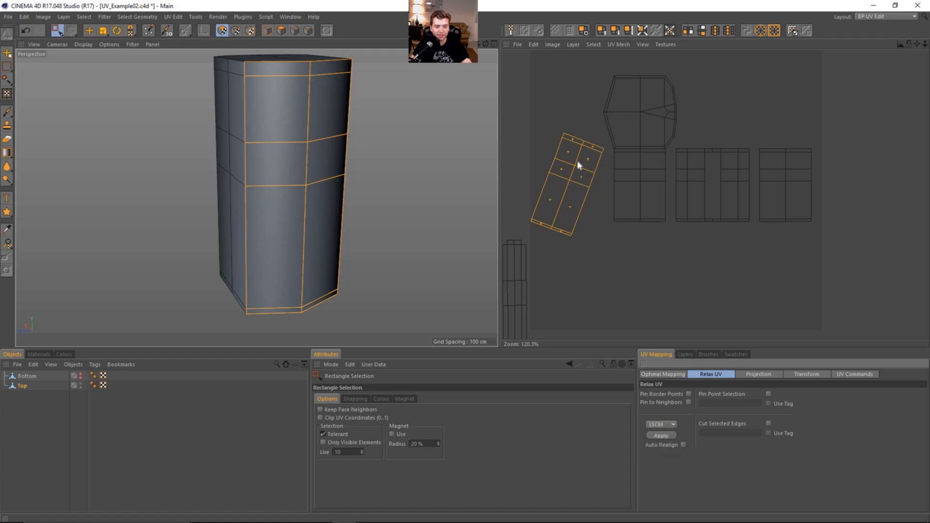
{"action": "key", "text": "r"}
{"action": "left_click_drag", "start_coordinate": [579, 180], "coordinate": [590, 187]}
Step: Select the rightmost body side island, relax it with LSCM, and rotate it upright
{"action": "key", "text": "0"}
{"action": "left_click_drag", "start_coordinate": [841, 150], "coordinate": [759, 233]}
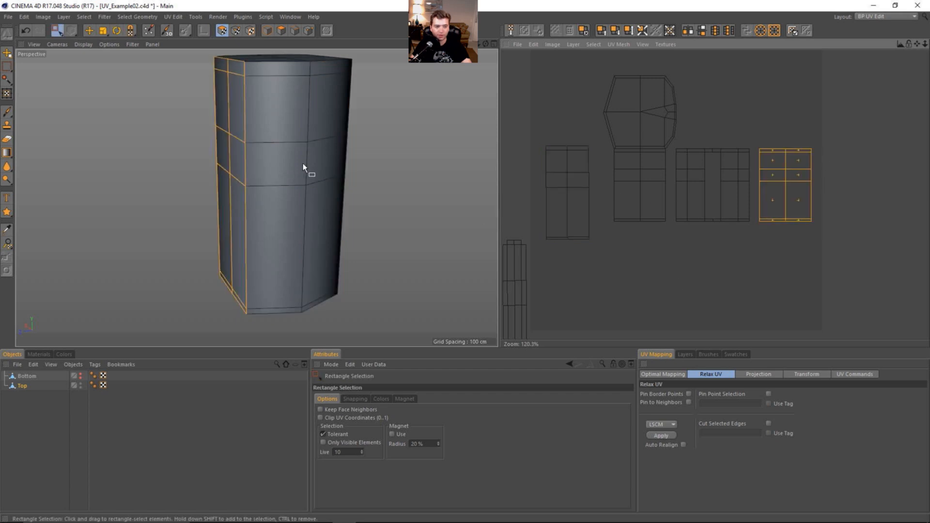
{"action": "left_click_drag", "start_coordinate": [293, 228], "coordinate": [376, 242], "text": "alt"}
{"action": "left_click", "coordinate": [661, 435]}
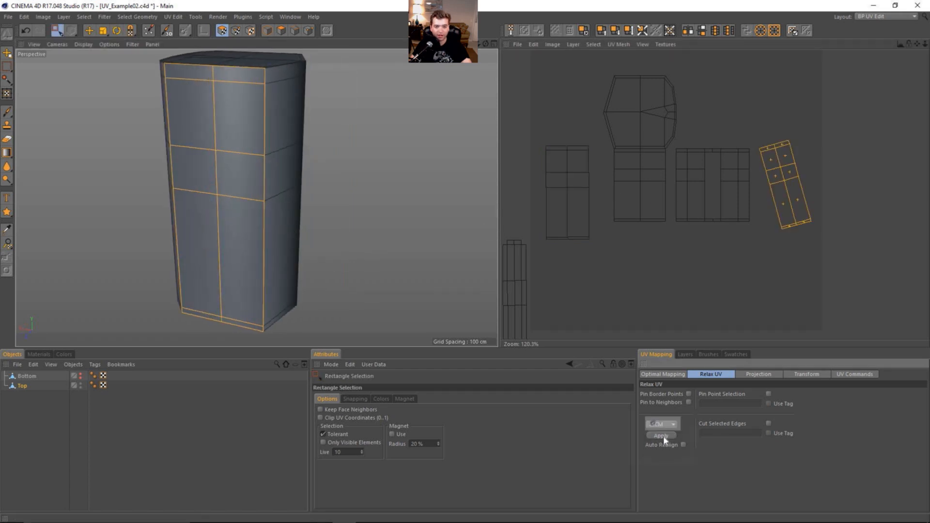
{"action": "key", "text": "r"}
{"action": "left_click_drag", "start_coordinate": [804, 222], "coordinate": [811, 219]}
Step: Relax the body island surrounding the groove with LSCM, set it upright beside the rightmost island, and check it on the model
{"action": "key", "text": "0"}
{"action": "left_click_drag", "start_coordinate": [756, 137], "coordinate": [676, 228]}
{"action": "left_click", "coordinate": [656, 436]}
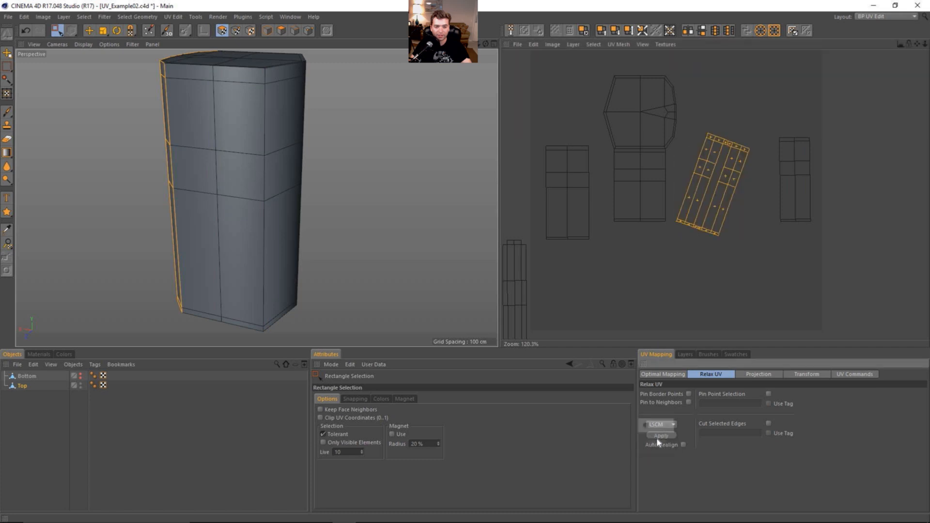
{"action": "key", "text": "r"}
{"action": "left_click_drag", "start_coordinate": [735, 223], "coordinate": [766, 195]}
{"action": "key", "text": "e"}
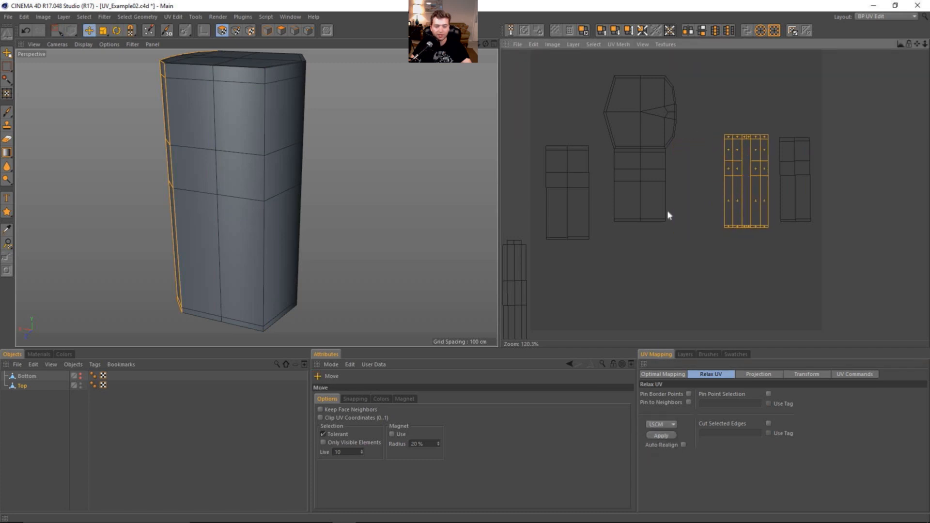
{"action": "left_click_drag", "start_coordinate": [319, 195], "coordinate": [233, 169], "text": "alt"}
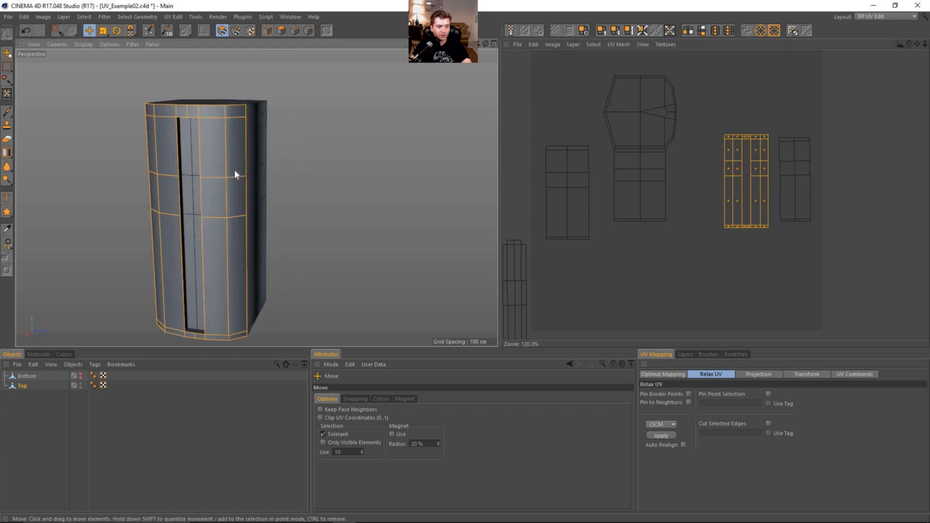
{"action": "left_click_drag", "start_coordinate": [224, 222], "coordinate": [328, 197], "text": "alt"}
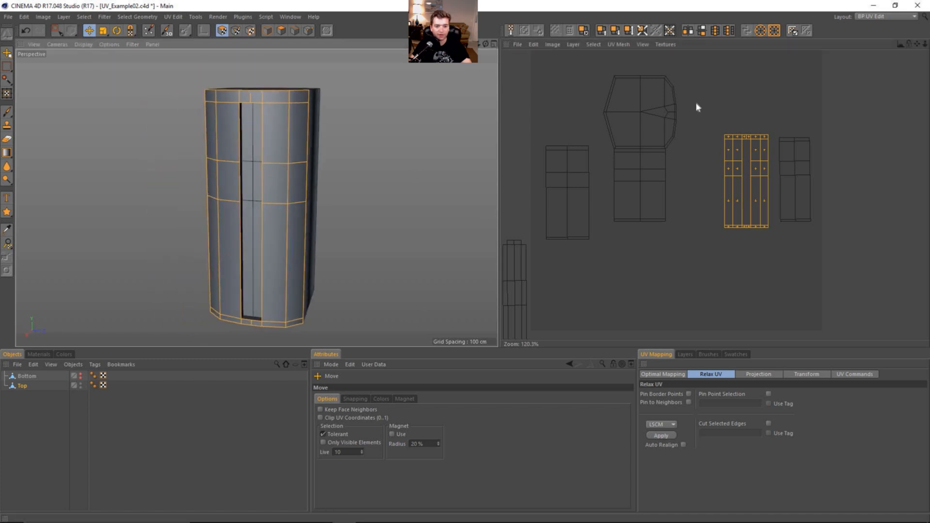
Step: Relax the cap and its attached side strip together with LSCM, set the island upright beside the leftmost island, and deselect it
{"action": "key", "text": "0"}
{"action": "left_click", "coordinate": [663, 79]}
{"action": "left_click_drag", "start_coordinate": [688, 69], "coordinate": [605, 234]}
{"action": "left_click", "coordinate": [661, 436]}
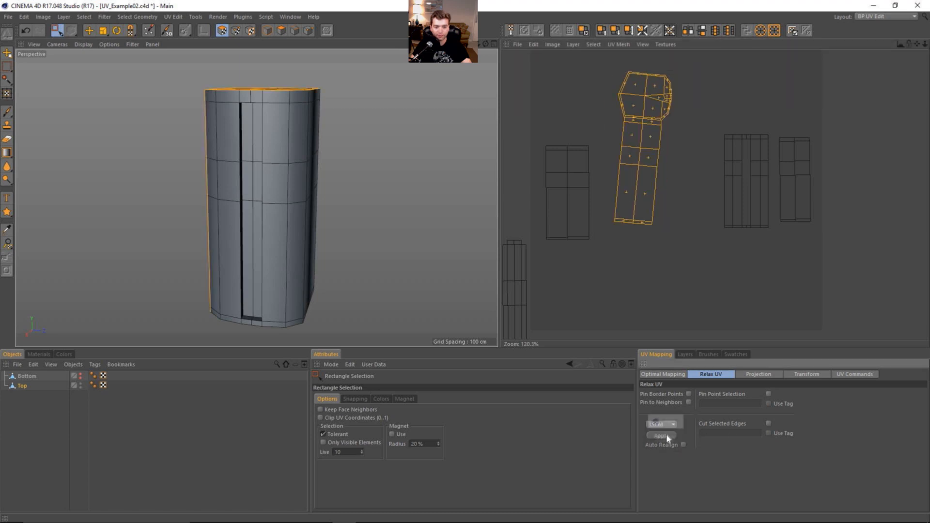
{"action": "key", "text": "r"}
{"action": "left_click_drag", "start_coordinate": [636, 175], "coordinate": [627, 209]}
{"action": "key", "text": "e"}
{"action": "left_click", "coordinate": [693, 201]}
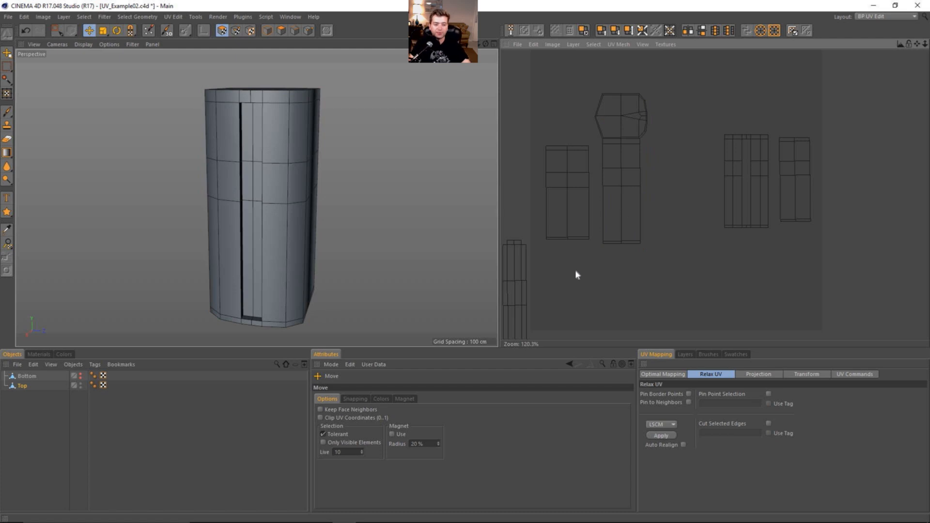
Step: In UV point editing, select the facing edge points of the leftmost island and the cap's side strip and merge them with UV Terrace
{"action": "middle_click_drag", "start_coordinate": [575, 269], "coordinate": [608, 243], "text": "alt"}
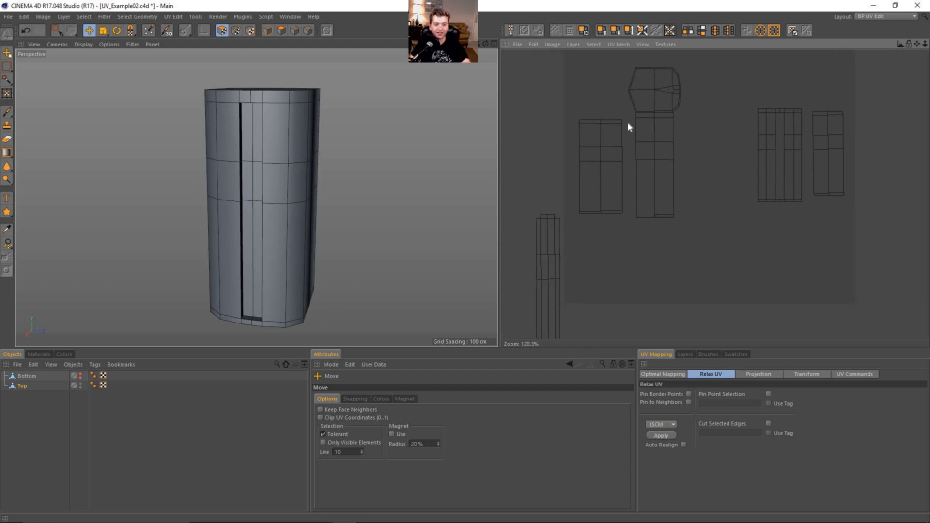
{"action": "left_click", "coordinate": [238, 33]}
{"action": "key", "text": "0"}
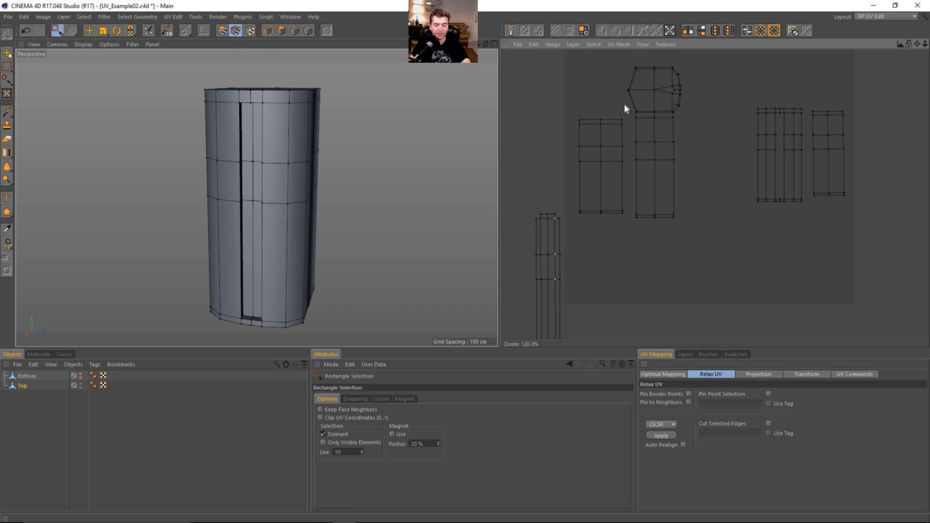
{"action": "scroll", "coordinate": [623, 104], "scroll_direction": "up", "scroll_amount": 4}
{"action": "left_click_drag", "start_coordinate": [613, 121], "coordinate": [641, 238]}
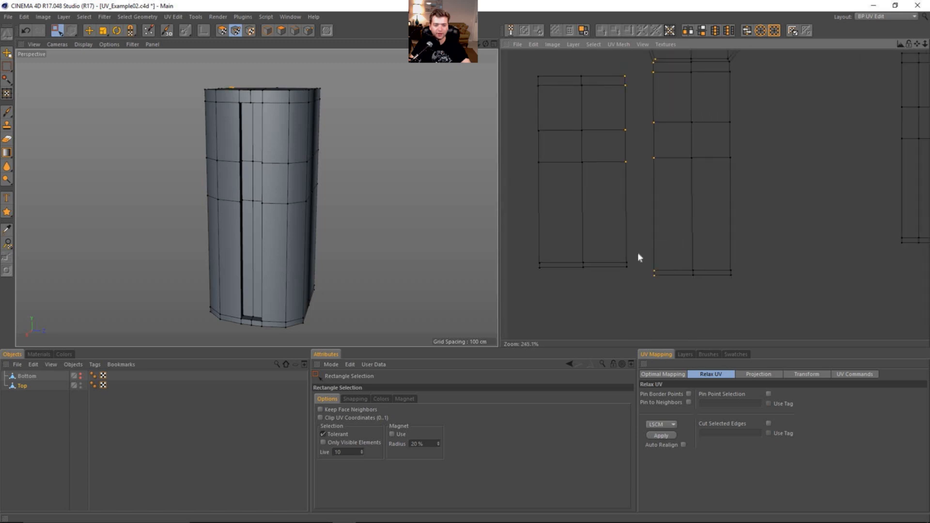
{"action": "left_click_drag", "start_coordinate": [312, 218], "coordinate": [296, 155], "text": "alt"}
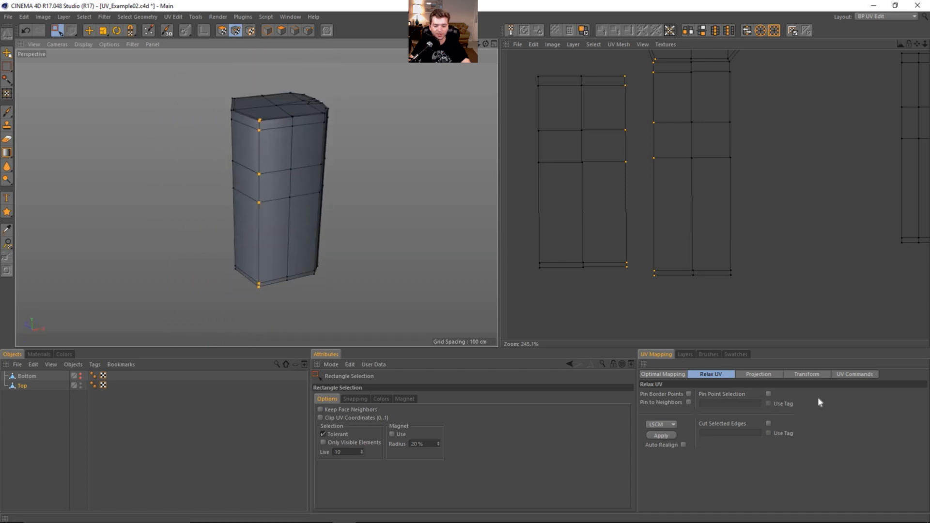
{"action": "left_click", "coordinate": [855, 380]}
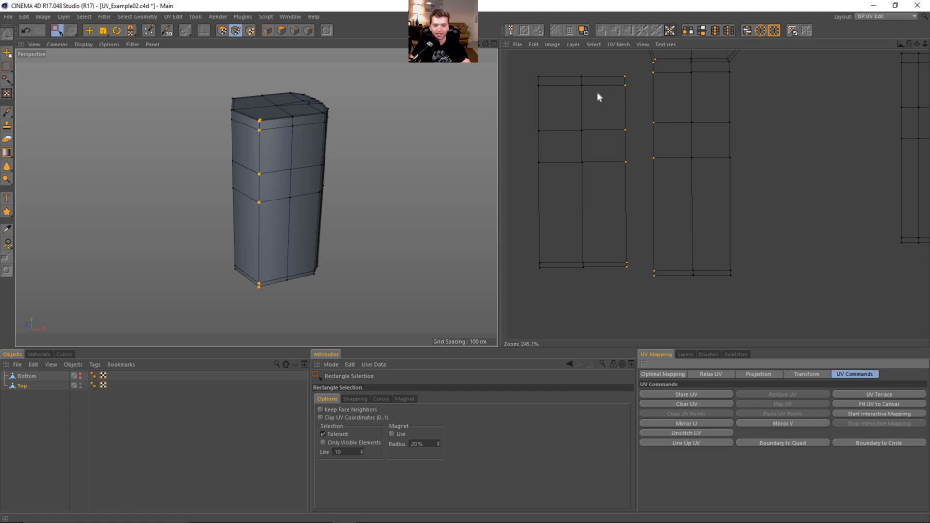
{"action": "left_click", "coordinate": [875, 395]}
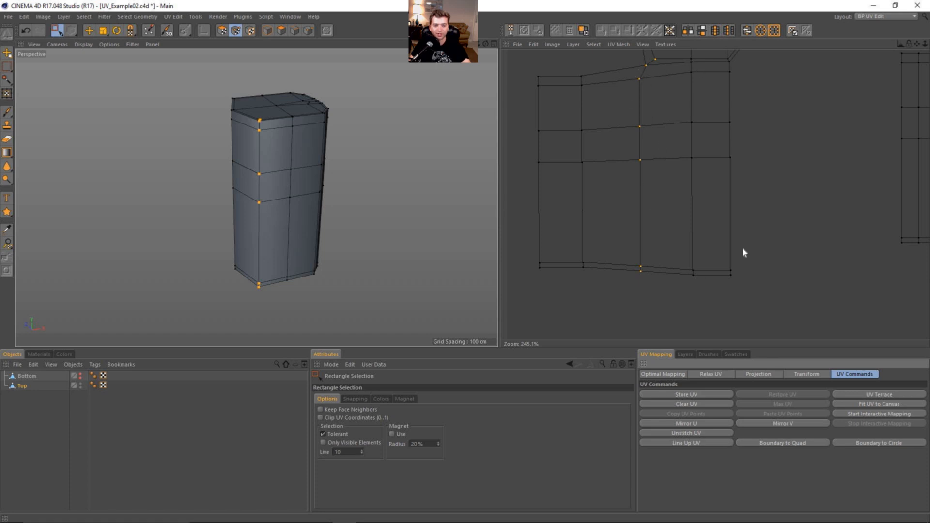
{"action": "scroll", "coordinate": [734, 244], "scroll_direction": "down", "scroll_amount": 4}
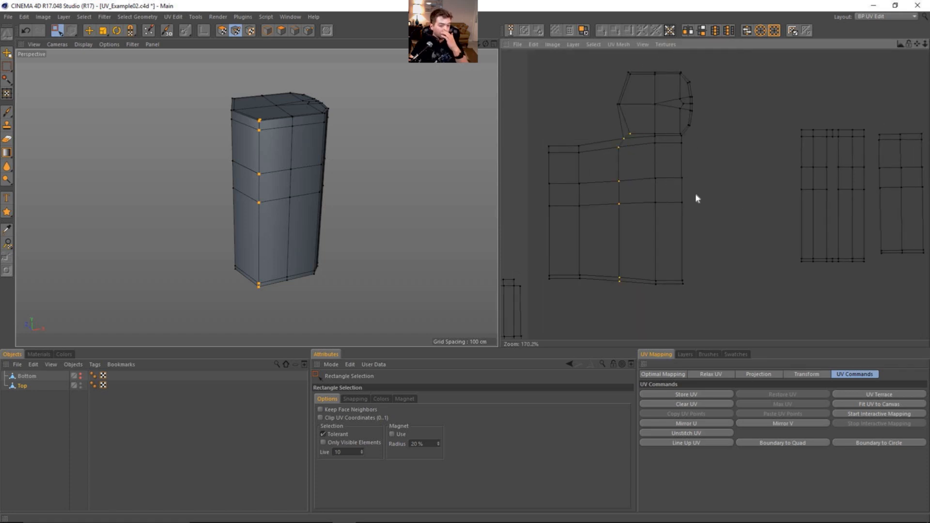
{"action": "left_click", "coordinate": [711, 375]}
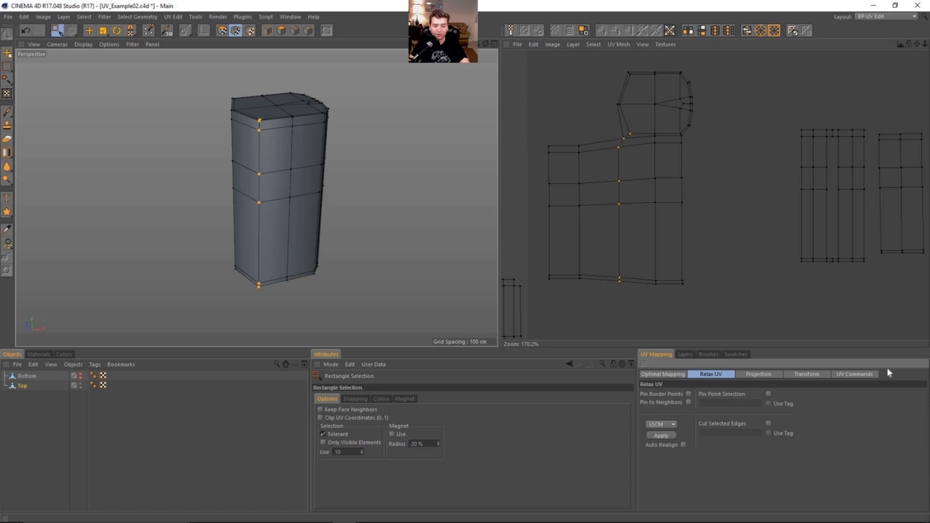
{"action": "left_click", "coordinate": [868, 374]}
Step: Display the model as Lines, select the corner edge points shared by the cap's side strip and the groove-side island, and merge them with UV Terrace
{"action": "middle_click_drag", "start_coordinate": [556, 209], "coordinate": [535, 213]}
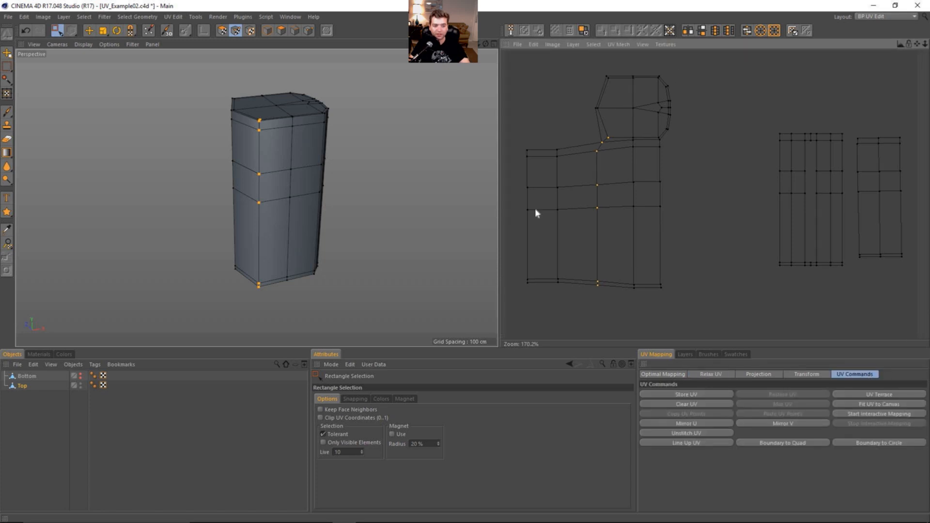
{"action": "left_click_drag", "start_coordinate": [379, 196], "coordinate": [267, 185], "text": "alt"}
{"action": "key", "text": "n"}
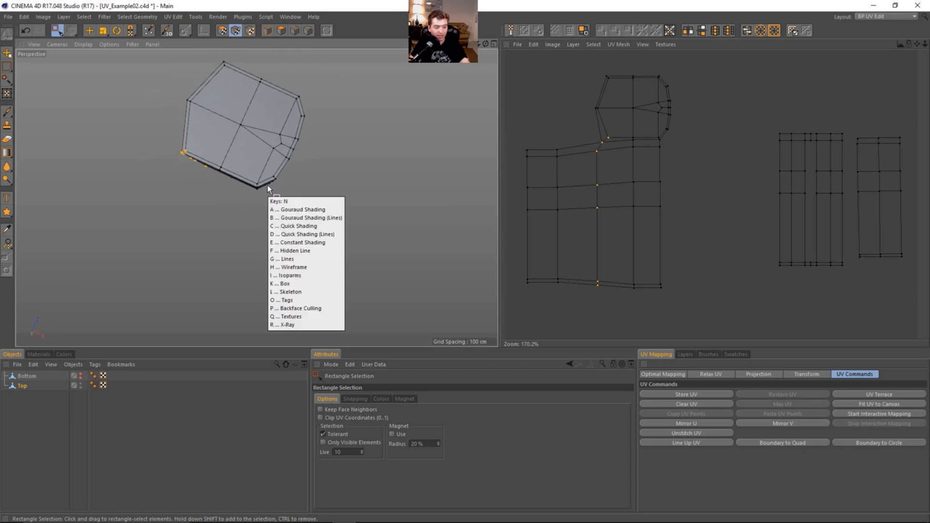
{"action": "key", "text": "g"}
{"action": "scroll", "coordinate": [278, 181], "scroll_direction": "up", "scroll_amount": 5}
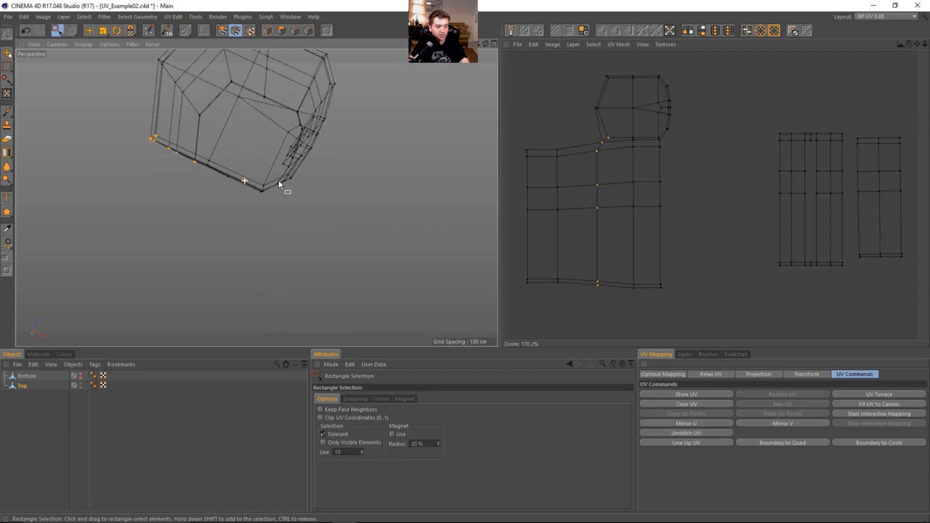
{"action": "left_click_drag", "start_coordinate": [248, 172], "coordinate": [272, 210]}
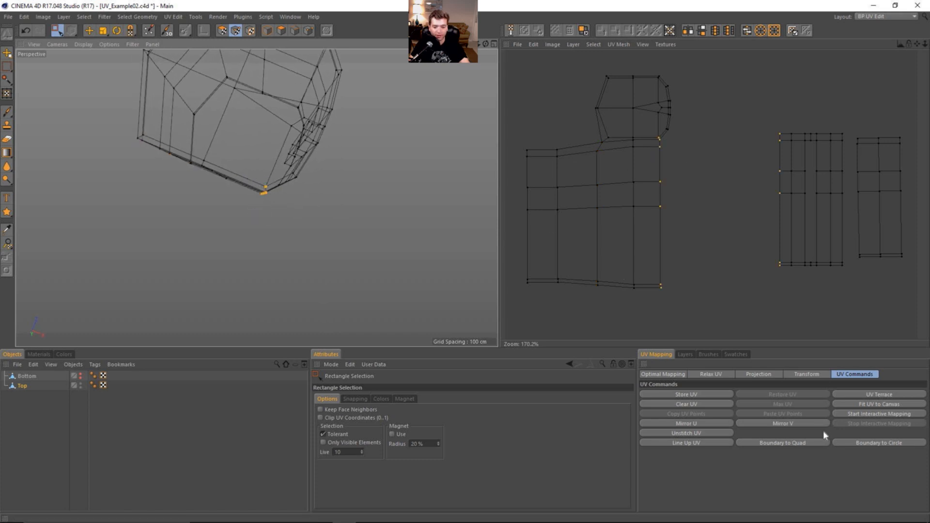
{"action": "left_click", "coordinate": [880, 397]}
Step: Select the corner edge points joining the groove-side and rightmost islands, exclude the cap's corner point, and merge them with UV Terrace
{"action": "left_click_drag", "start_coordinate": [323, 119], "coordinate": [257, 174], "text": "alt"}
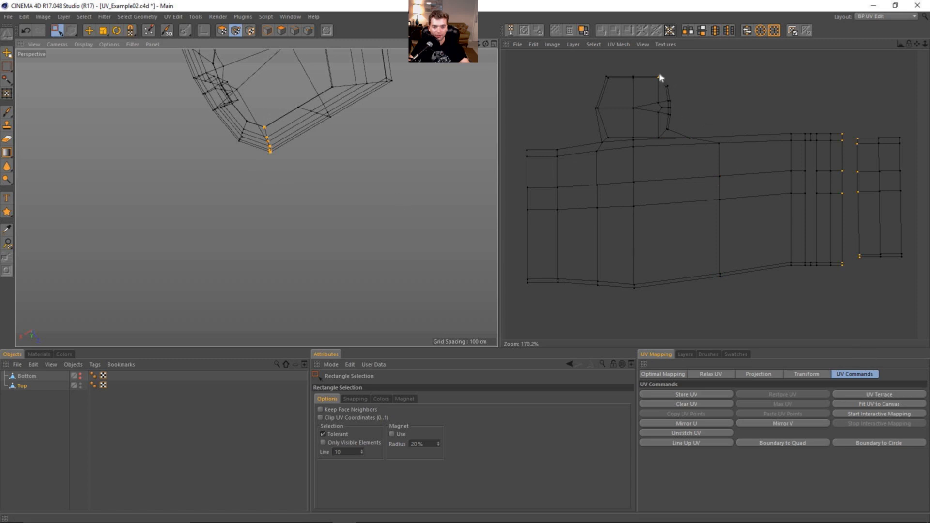
{"action": "middle_click_drag", "start_coordinate": [662, 92], "coordinate": [671, 115], "text": "alt"}
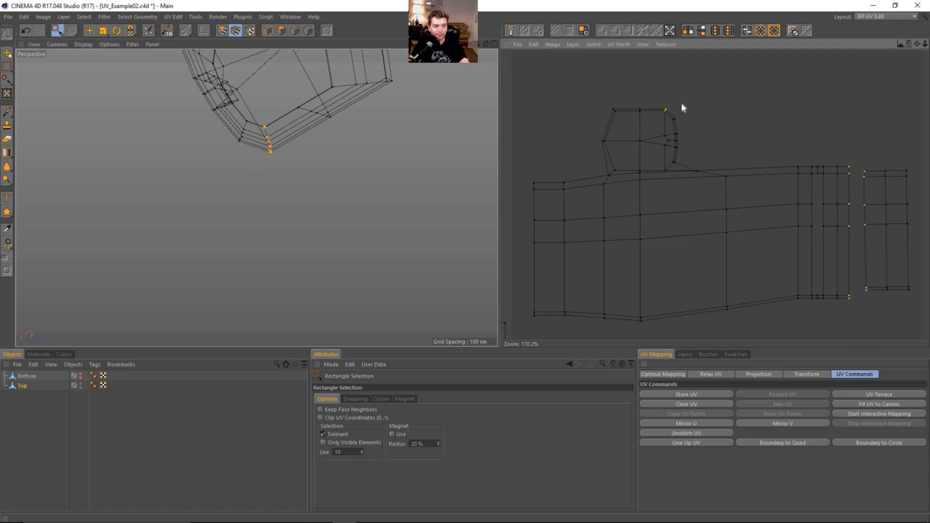
{"action": "left_click_drag", "start_coordinate": [677, 99], "coordinate": [651, 127], "text": "ctrl"}
{"action": "middle_click_drag", "start_coordinate": [671, 118], "coordinate": [629, 99], "text": "alt"}
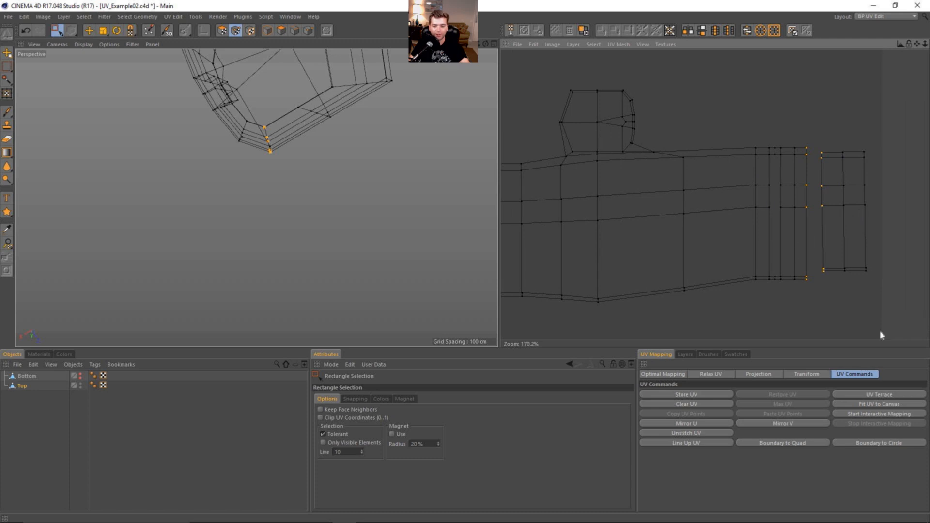
{"action": "left_click", "coordinate": [880, 395]}
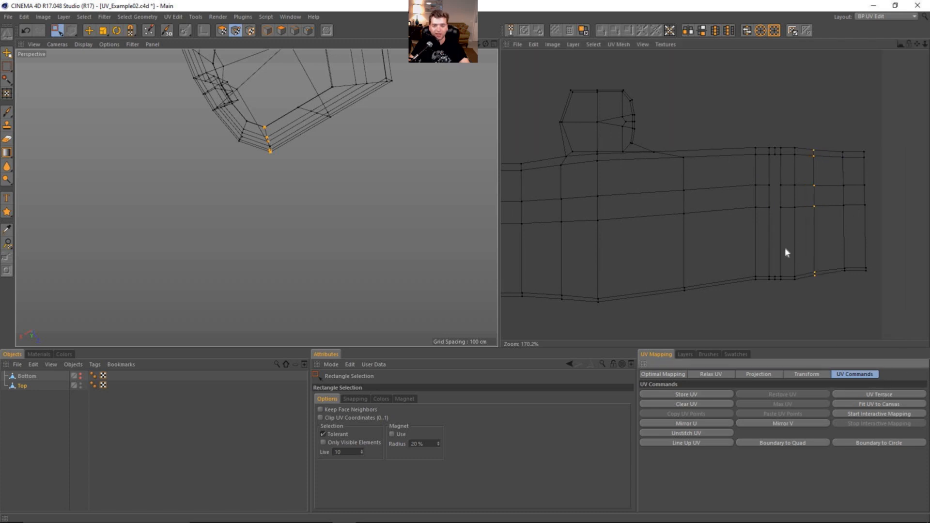
Step: In UV polygon editing, select the whole merged body island with its cap and relax it with LSCM
{"action": "scroll", "coordinate": [647, 250], "scroll_direction": "down", "scroll_amount": 5}
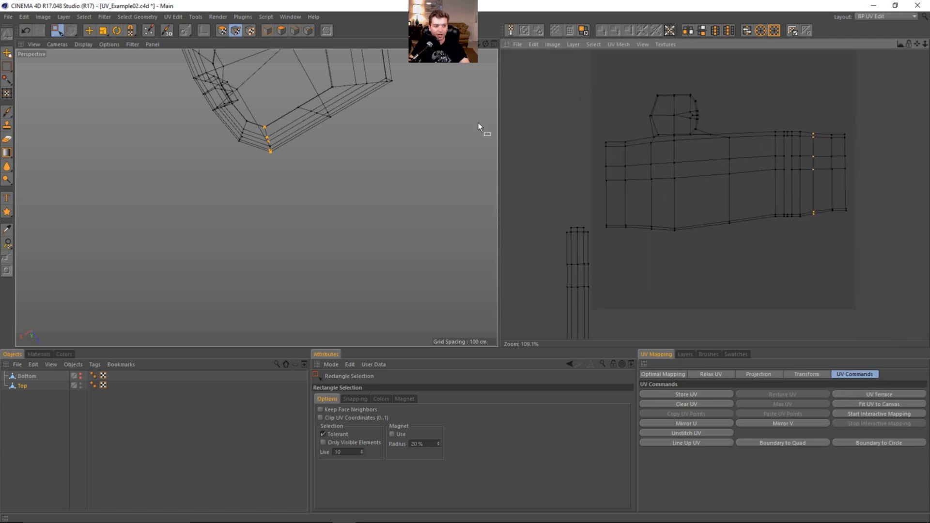
{"action": "left_click", "coordinate": [222, 31]}
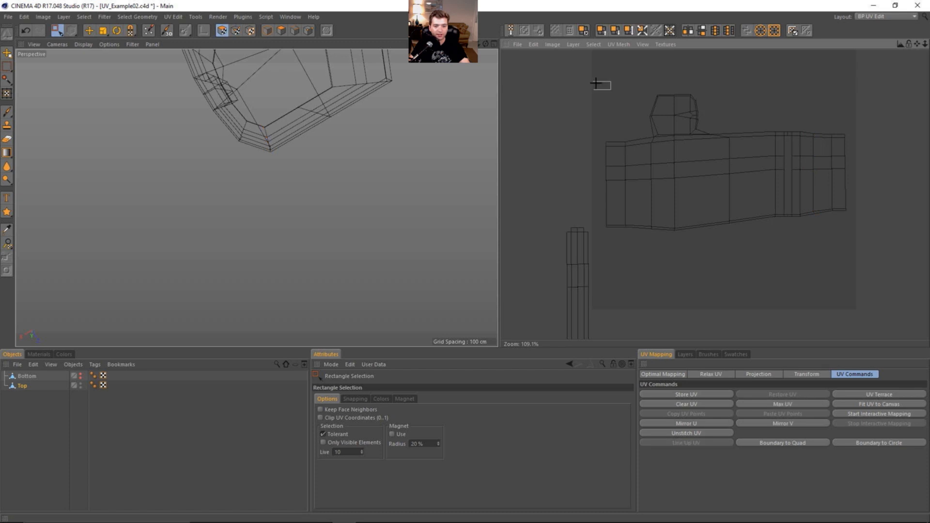
{"action": "left_click_drag", "start_coordinate": [596, 83], "coordinate": [864, 234]}
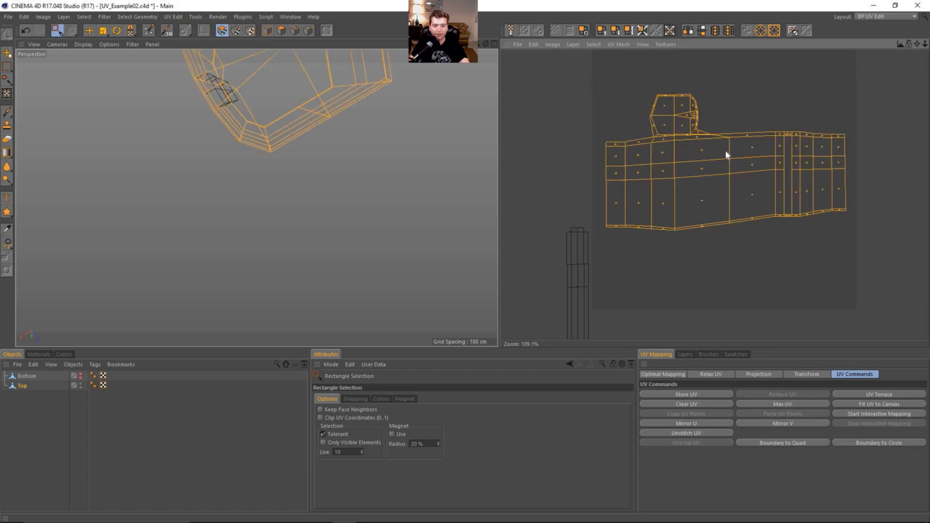
{"action": "left_click", "coordinate": [712, 374]}
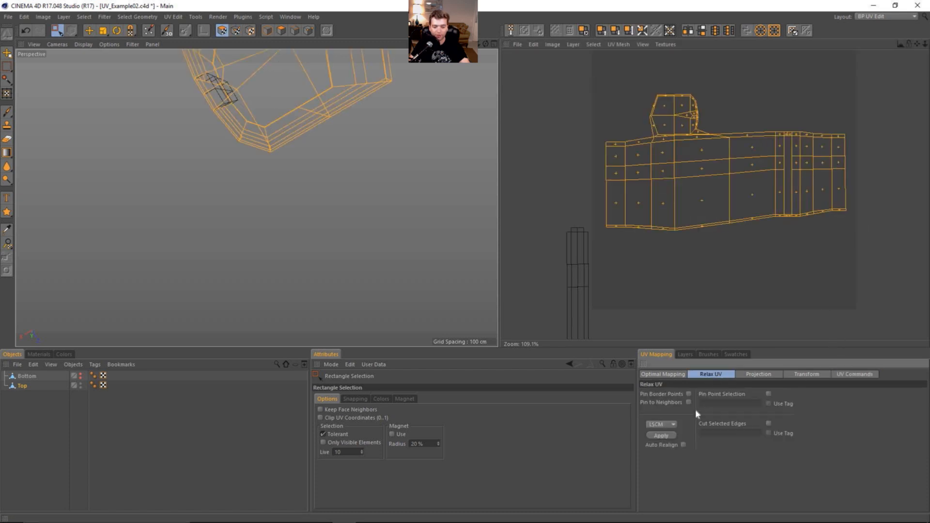
{"action": "left_click", "coordinate": [668, 436]}
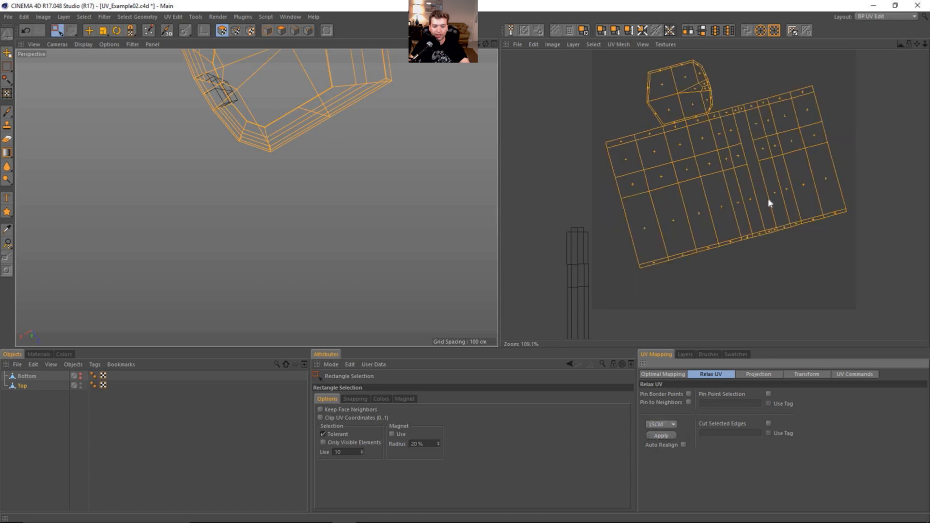
Step: Rotate the relaxed body island until its sides are upright and move it down inside the UV canvas
{"action": "key", "text": "r"}
{"action": "left_click_drag", "start_coordinate": [803, 176], "coordinate": [805, 148]}
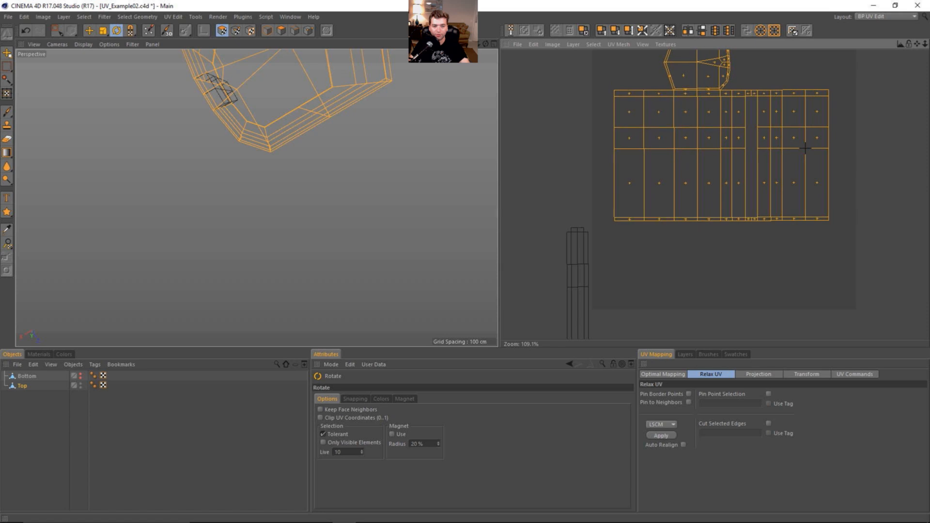
{"action": "middle_click_drag", "start_coordinate": [795, 168], "coordinate": [784, 207], "text": "alt"}
{"action": "key", "text": "e"}
{"action": "left_click_drag", "start_coordinate": [783, 206], "coordinate": [774, 226]}
{"action": "middle_click_drag", "start_coordinate": [792, 305], "coordinate": [781, 234], "text": "alt"}
{"action": "scroll", "coordinate": [781, 234], "scroll_direction": "down", "scroll_amount": 4}
Step: Select the narrow groove island outside the canvas, move it beside the body island's right edge, and deselect it
{"action": "key", "text": "0"}
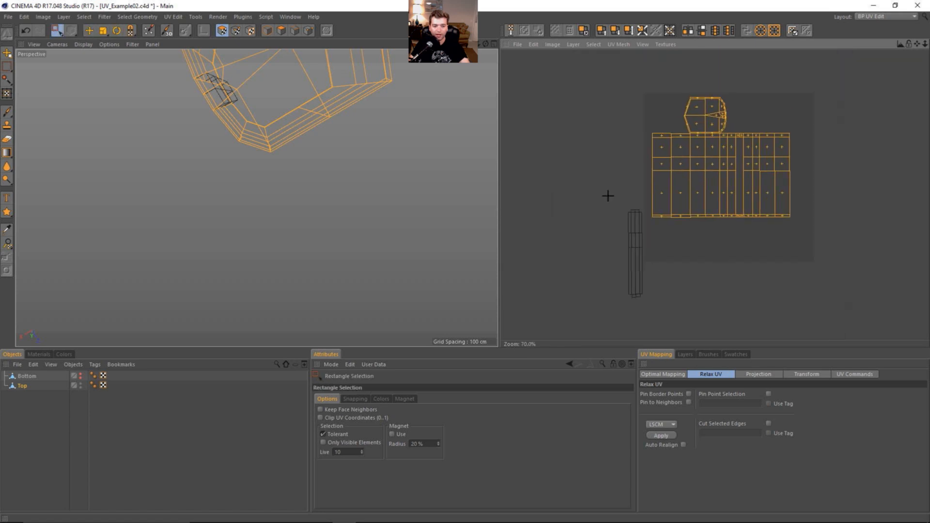
{"action": "left_click_drag", "start_coordinate": [608, 194], "coordinate": [642, 315]}
{"action": "key", "text": "e"}
{"action": "left_click_drag", "start_coordinate": [630, 259], "coordinate": [797, 181]}
{"action": "left_click", "coordinate": [720, 262]}
{"action": "middle_click_drag", "start_coordinate": [783, 146], "coordinate": [729, 170], "text": "alt"}
Step: Realign all UV islands with Optimal Mapping, keeping Preserve Orientation and Equalize Island Size on with 2% spacing, and deselect them
{"action": "left_click_drag", "start_coordinate": [207, 91], "coordinate": [304, 205], "text": "alt"}
{"action": "right_click_drag", "start_coordinate": [304, 206], "coordinate": [210, 254], "text": "alt"}
{"action": "middle_click_drag", "start_coordinate": [210, 254], "coordinate": [267, 214], "text": "alt"}
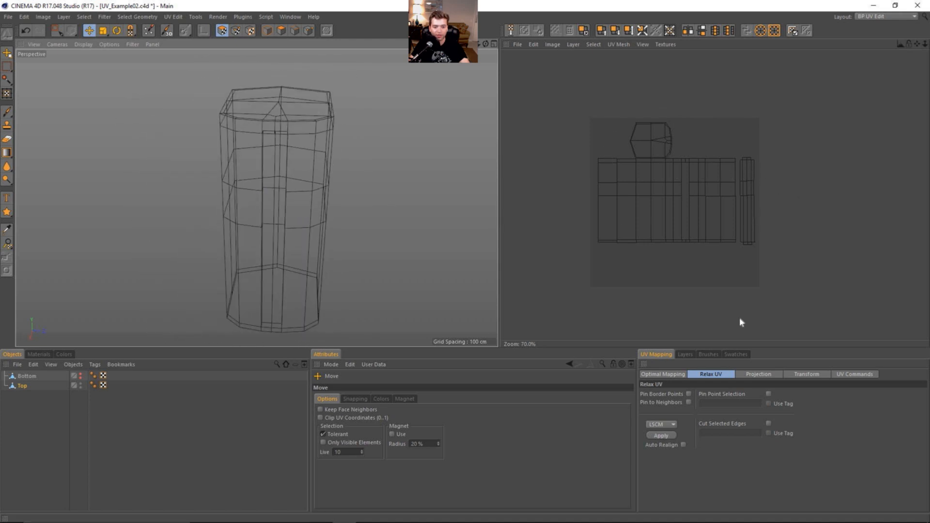
{"action": "left_click_drag", "start_coordinate": [237, 219], "coordinate": [252, 218], "text": "alt"}
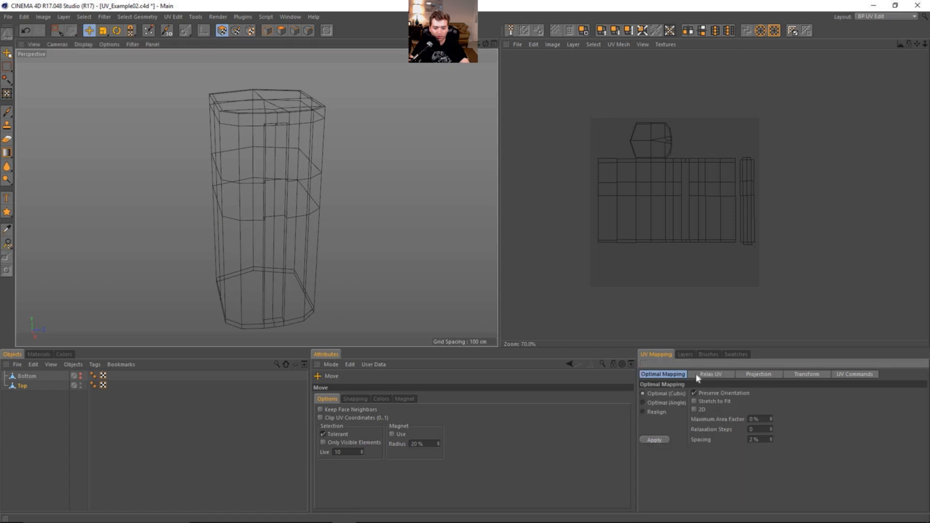
{"action": "left_click", "coordinate": [662, 375]}
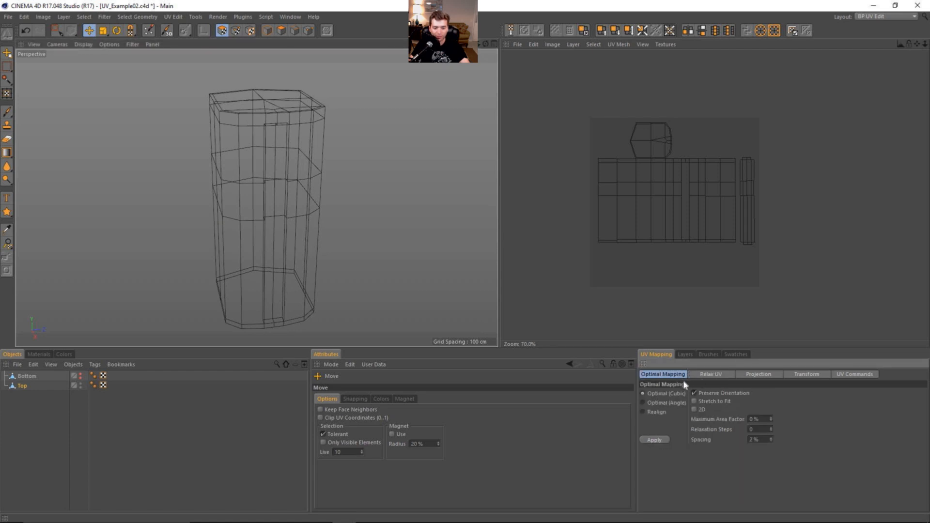
{"action": "left_click", "coordinate": [644, 412]}
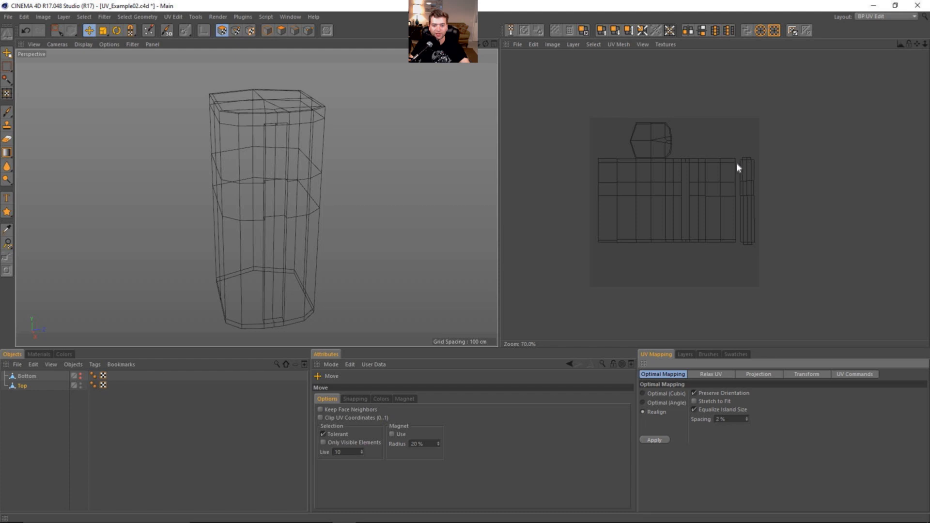
{"action": "left_click", "coordinate": [655, 440]}
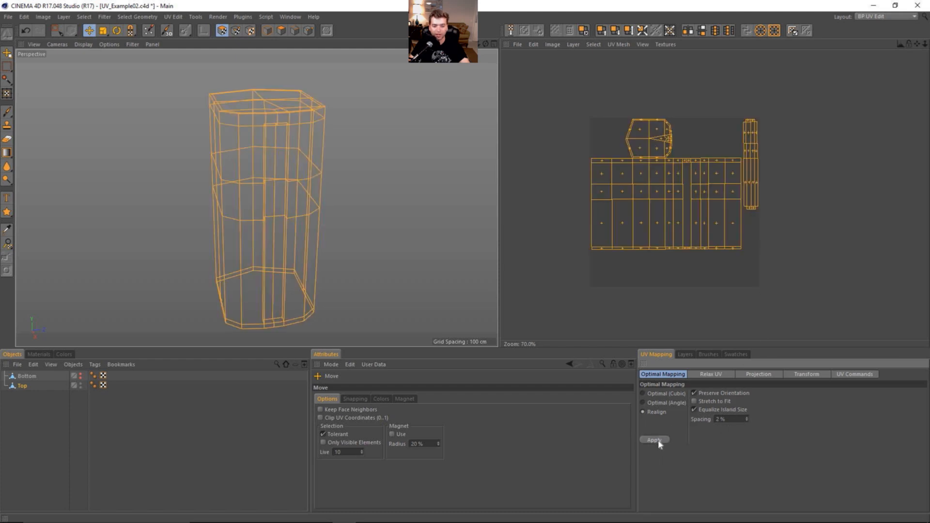
{"action": "left_click", "coordinate": [771, 188]}
Step: Select the narrow groove island, move it down until its lower end lines up with the body island's bottom edge, and deselect it
{"action": "scroll", "coordinate": [741, 173], "scroll_direction": "up", "scroll_amount": 5}
{"action": "scroll", "coordinate": [759, 183], "scroll_direction": "down", "scroll_amount": 4}
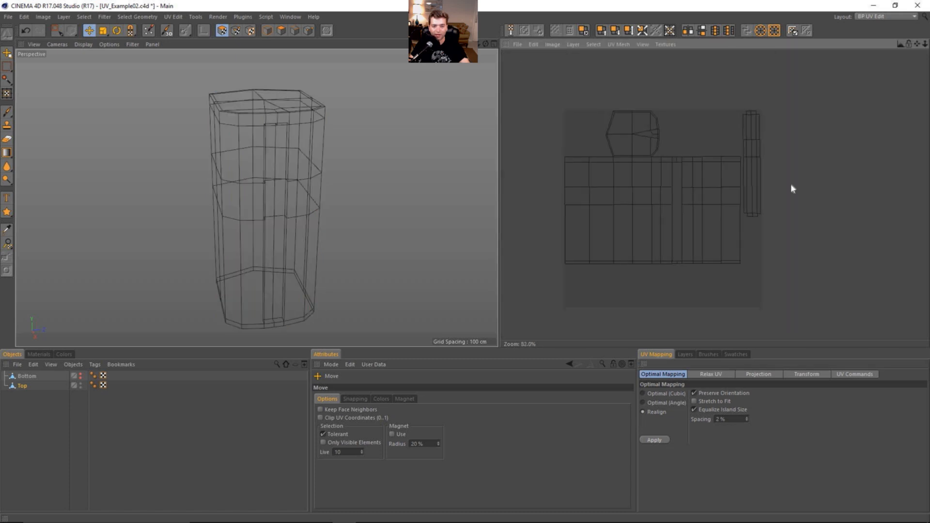
{"action": "key", "text": "0"}
{"action": "left_click_drag", "start_coordinate": [780, 101], "coordinate": [745, 269]}
{"action": "key", "text": "e"}
{"action": "scroll", "coordinate": [766, 133], "scroll_direction": "up", "scroll_amount": 5}
{"action": "middle_click_drag", "start_coordinate": [698, 246], "coordinate": [687, 188], "text": "alt"}
{"action": "left_click_drag", "start_coordinate": [711, 243], "coordinate": [708, 245]}
{"action": "middle_click_drag", "start_coordinate": [705, 309], "coordinate": [703, 189], "text": "alt"}
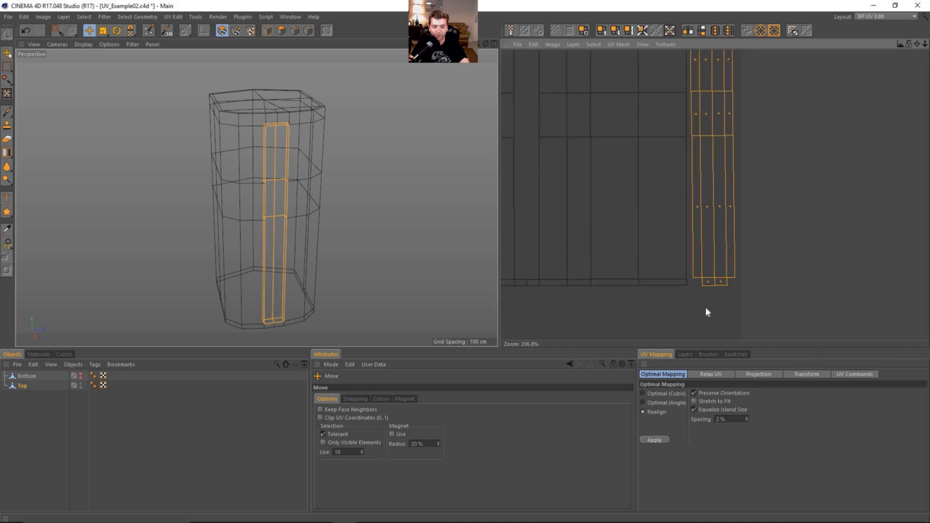
{"action": "left_click_drag", "start_coordinate": [706, 231], "coordinate": [706, 232]}
{"action": "left_click", "coordinate": [756, 270]}
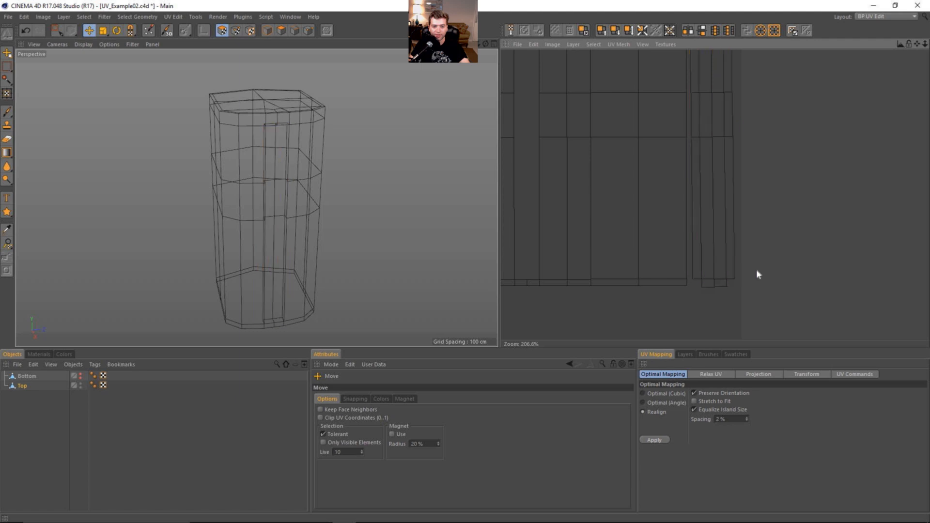
Step: Examine the finished UV layout up close, checking the body island's edges, the cap and the groove island's placement within the canvas
{"action": "right_click_drag", "start_coordinate": [762, 266], "coordinate": [704, 267], "text": "alt"}
{"action": "middle_click_drag", "start_coordinate": [567, 208], "coordinate": [660, 210], "text": "alt"}
{"action": "right_click_drag", "start_coordinate": [567, 208], "coordinate": [596, 207], "text": "alt"}
{"action": "middle_click_drag", "start_coordinate": [723, 219], "coordinate": [642, 206], "text": "alt"}
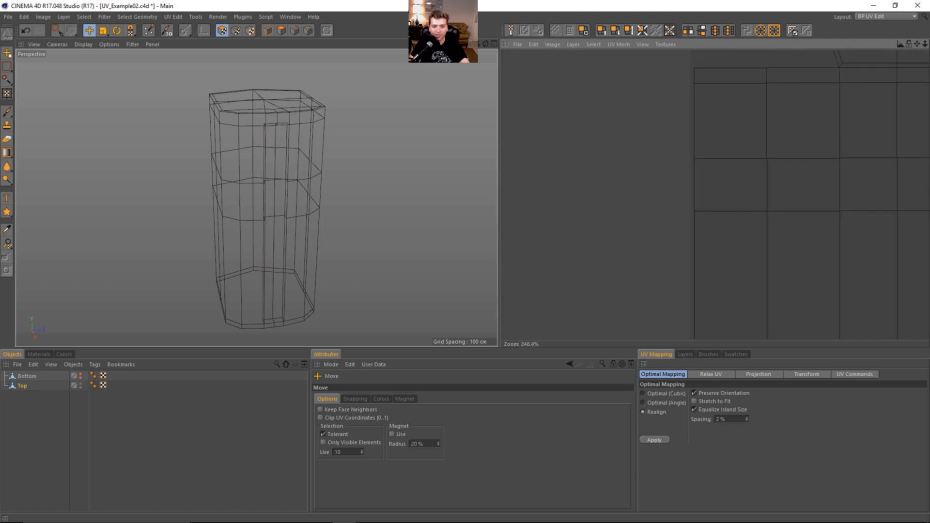
{"action": "right_click_drag", "start_coordinate": [723, 218], "coordinate": [675, 220], "text": "alt"}
{"action": "middle_click_drag", "start_coordinate": [721, 219], "coordinate": [554, 237], "text": "alt"}
{"action": "right_click_drag", "start_coordinate": [771, 168], "coordinate": [759, 193], "text": "alt"}
{"action": "middle_click_drag", "start_coordinate": [808, 193], "coordinate": [679, 182], "text": "alt"}
{"action": "right_click_drag", "start_coordinate": [807, 193], "coordinate": [850, 194], "text": "alt"}
{"action": "right_click_drag", "start_coordinate": [636, 109], "coordinate": [680, 109], "text": "alt"}
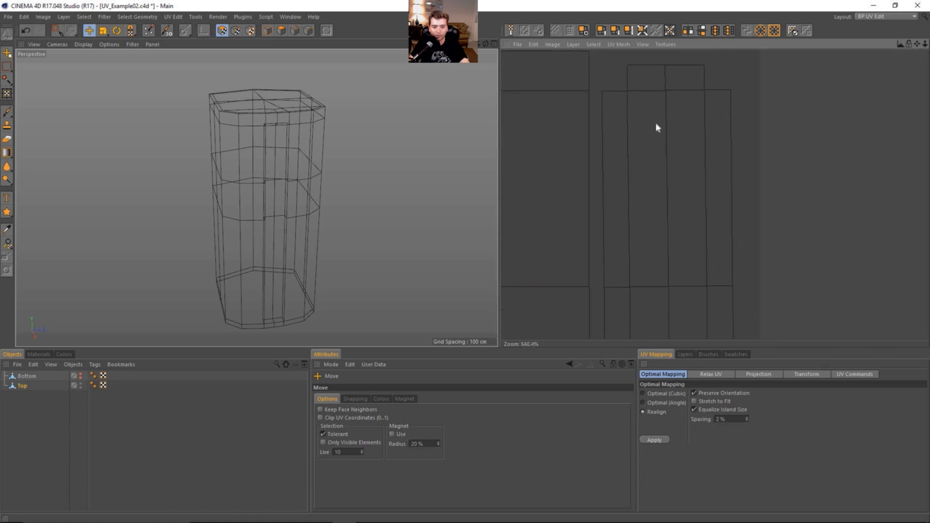
{"action": "right_click_drag", "start_coordinate": [659, 145], "coordinate": [616, 146], "text": "alt"}
{"action": "middle_click_drag", "start_coordinate": [714, 245], "coordinate": [742, 234], "text": "alt"}
{"action": "right_click_drag", "start_coordinate": [730, 245], "coordinate": [684, 245], "text": "alt"}
{"action": "middle_click_drag", "start_coordinate": [754, 262], "coordinate": [808, 256], "text": "alt"}
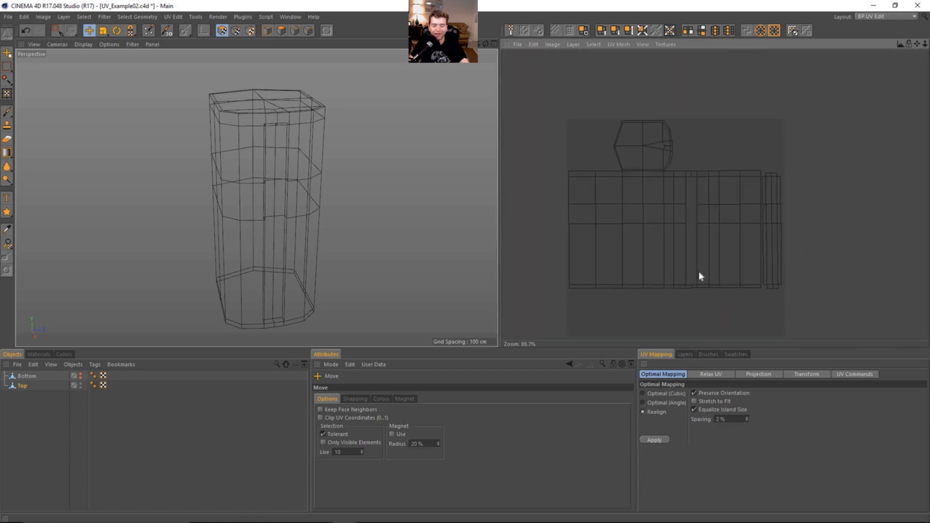
{"action": "right_click_drag", "start_coordinate": [713, 245], "coordinate": [669, 245], "text": "alt"}
{"action": "middle_click_drag", "start_coordinate": [725, 272], "coordinate": [726, 241], "text": "alt"}
{"action": "right_click_drag", "start_coordinate": [725, 272], "coordinate": [769, 272], "text": "alt"}
{"action": "middle_click_drag", "start_coordinate": [741, 290], "coordinate": [742, 320], "text": "alt"}
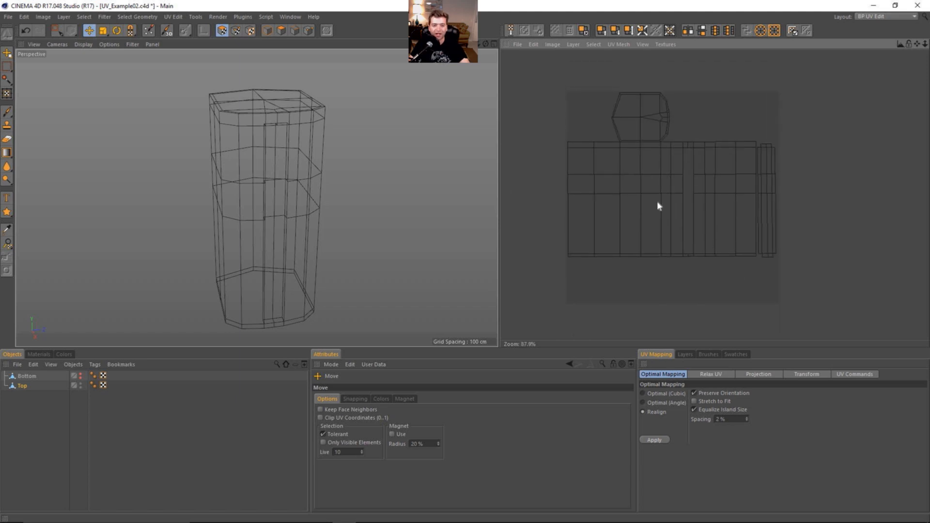
Step: Display the model as shaded surfaces with lines and view its grooved side from another angle
{"action": "key", "text": "n"}
{"action": "key", "text": "b"}
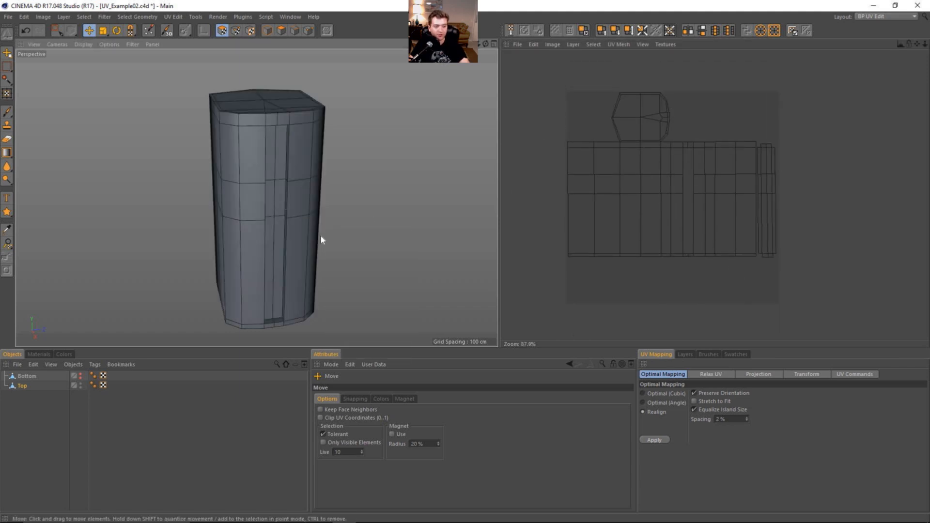
{"action": "mouse_move", "coordinate": [320, 234]}
{"action": "left_mouse_down", "text": "alt"}
{"action": "mouse_move", "coordinate": [309, 221]}
{"action": "mouse_move", "coordinate": [337, 222]}
{"action": "mouse_move", "coordinate": [291, 222]}
{"action": "left_mouse_up", "text": "alt"}
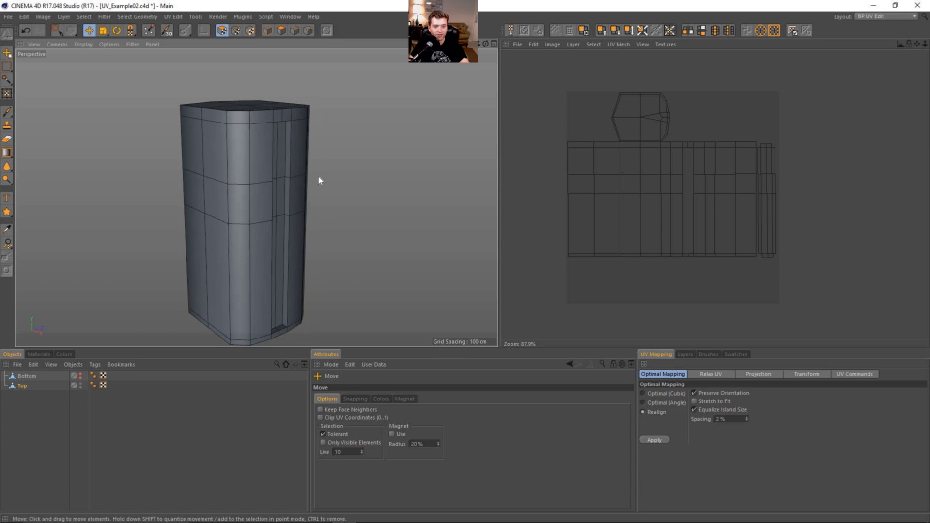